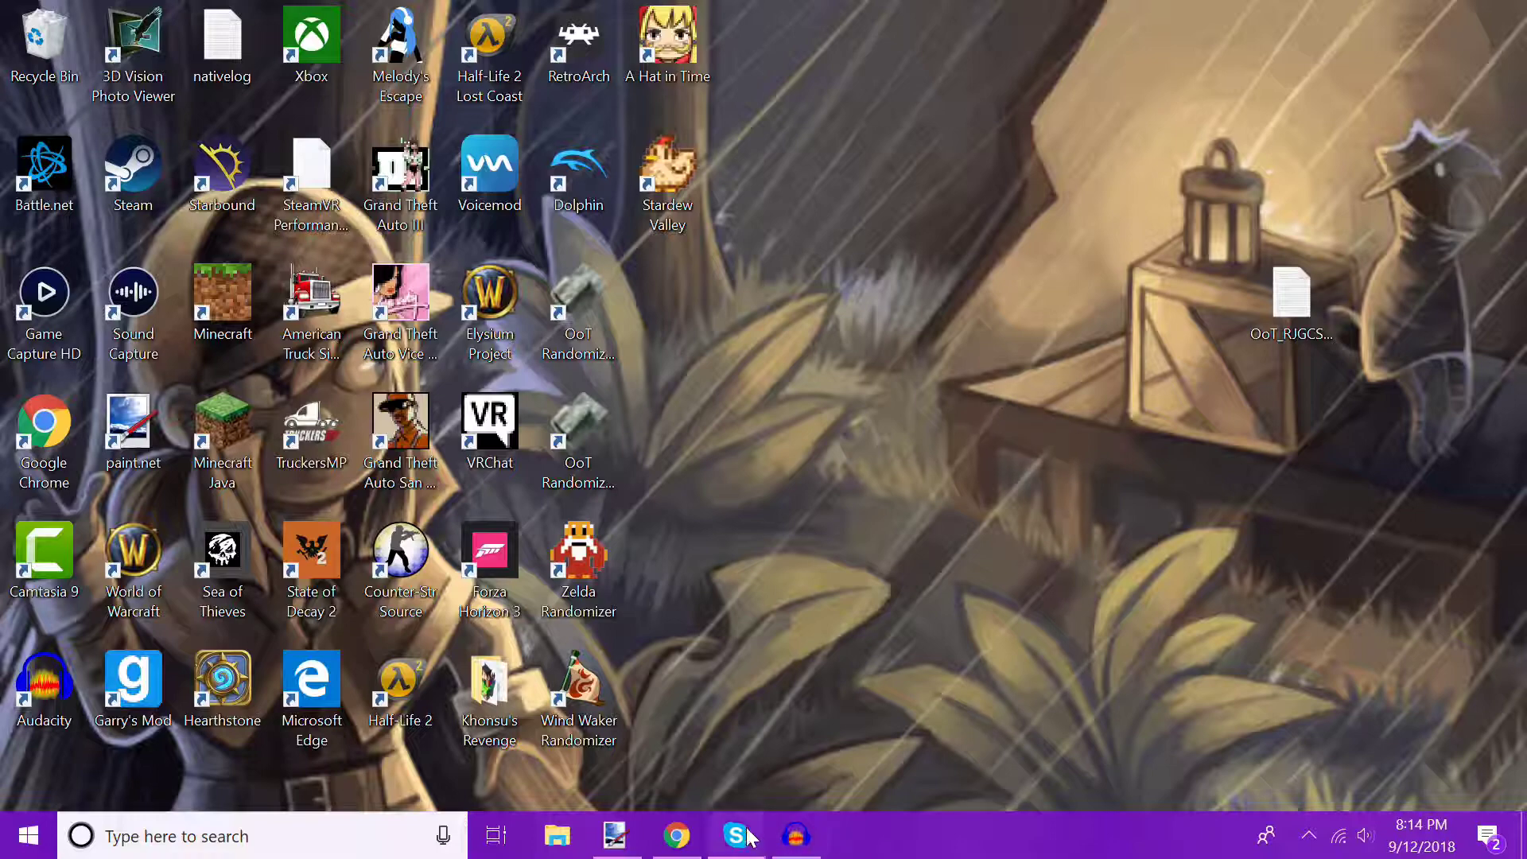
Bring up Chrome on the OoT Randomizer Discord server and scroll the channel list.
{"action": "left_click", "coordinate": [678, 846]}
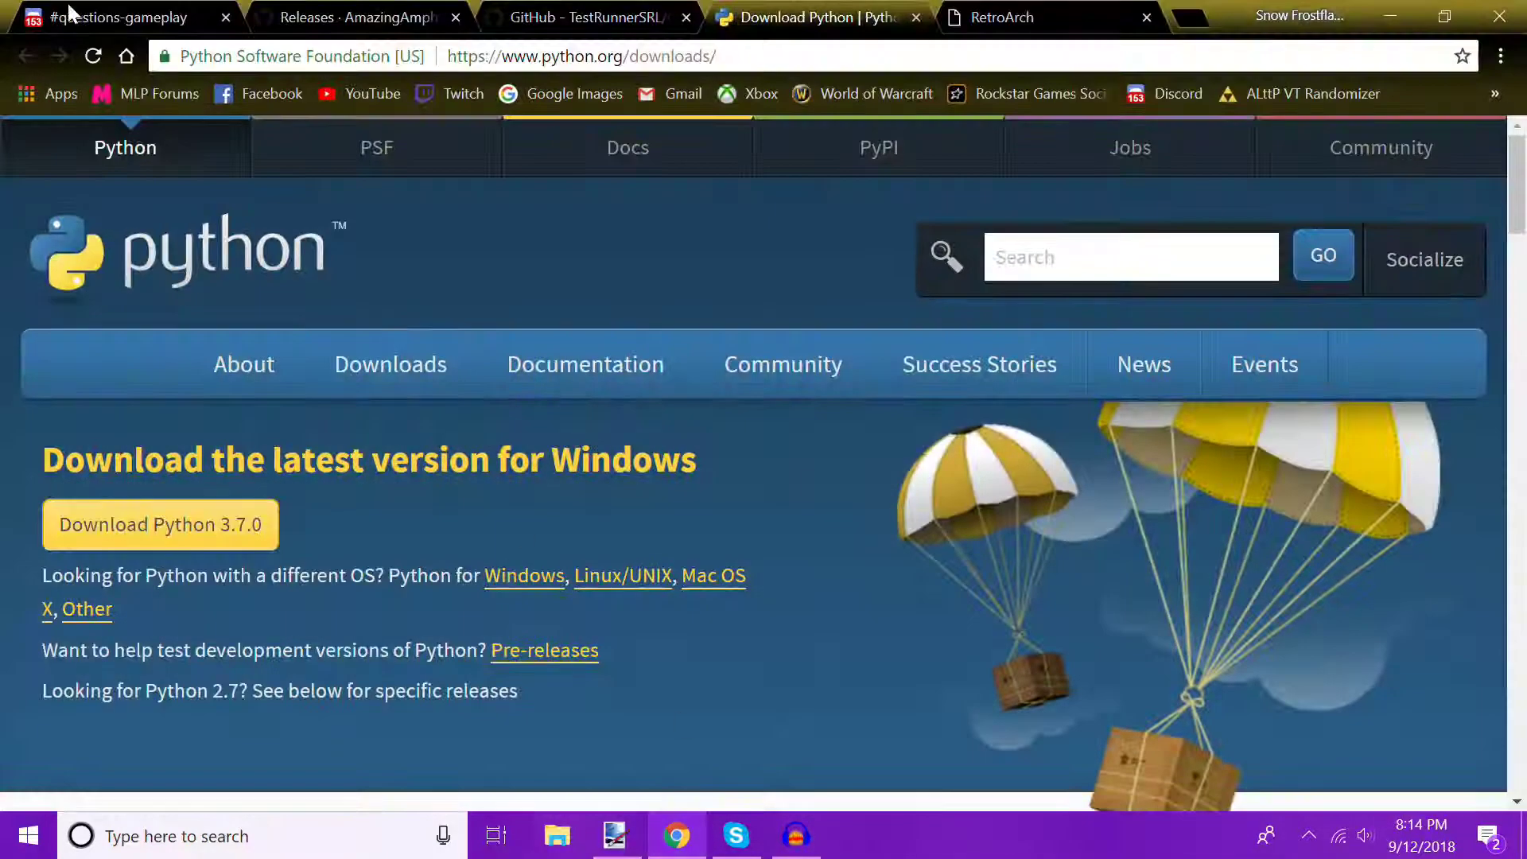
{"action": "left_click", "coordinate": [70, 6]}
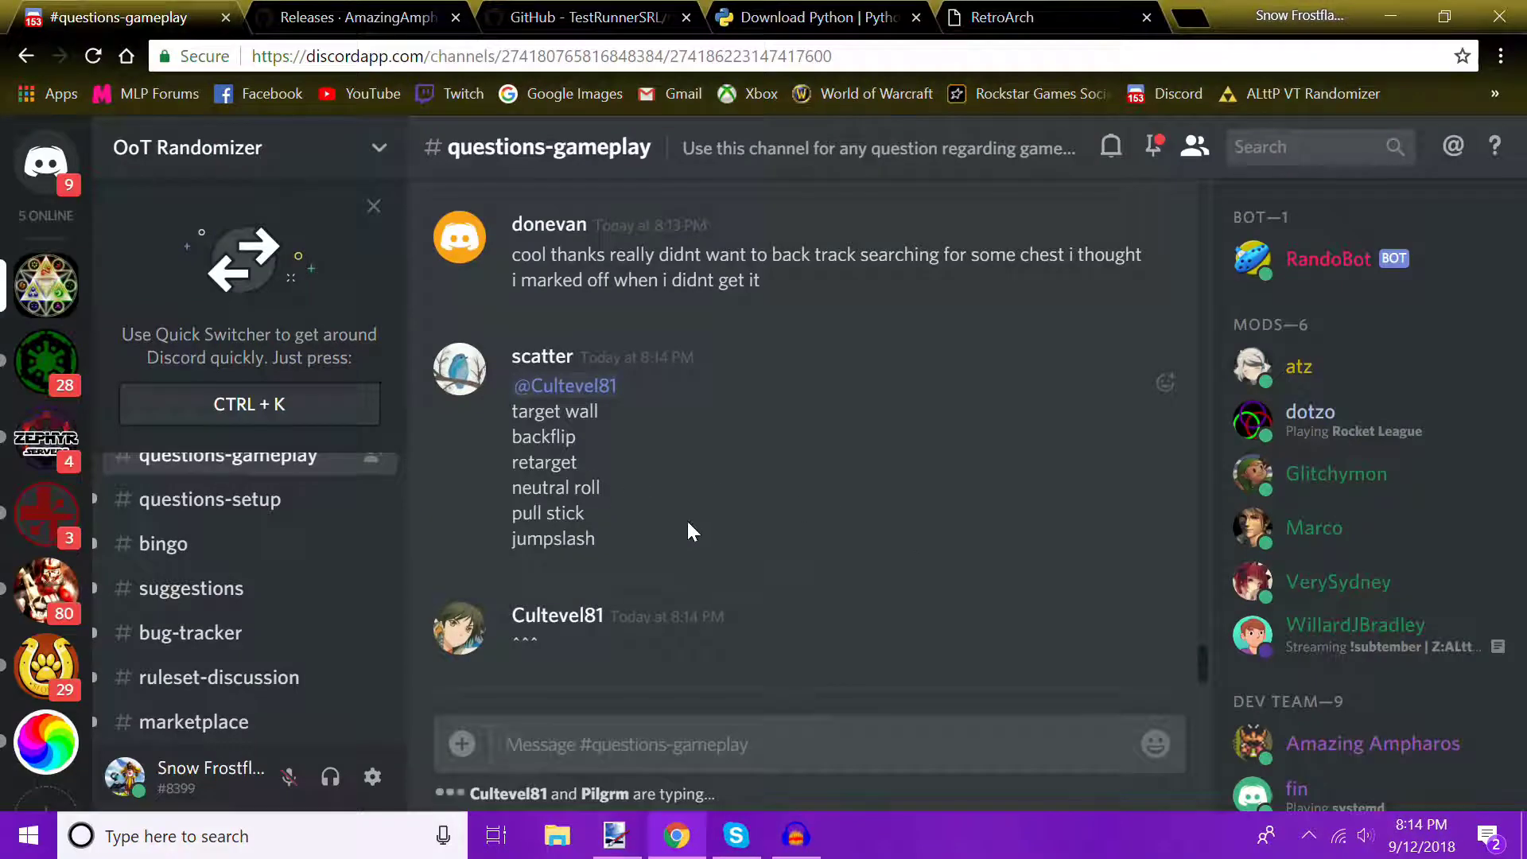
{"action": "scroll", "coordinate": [291, 613], "scroll_direction": "up", "scroll_amount": 4}
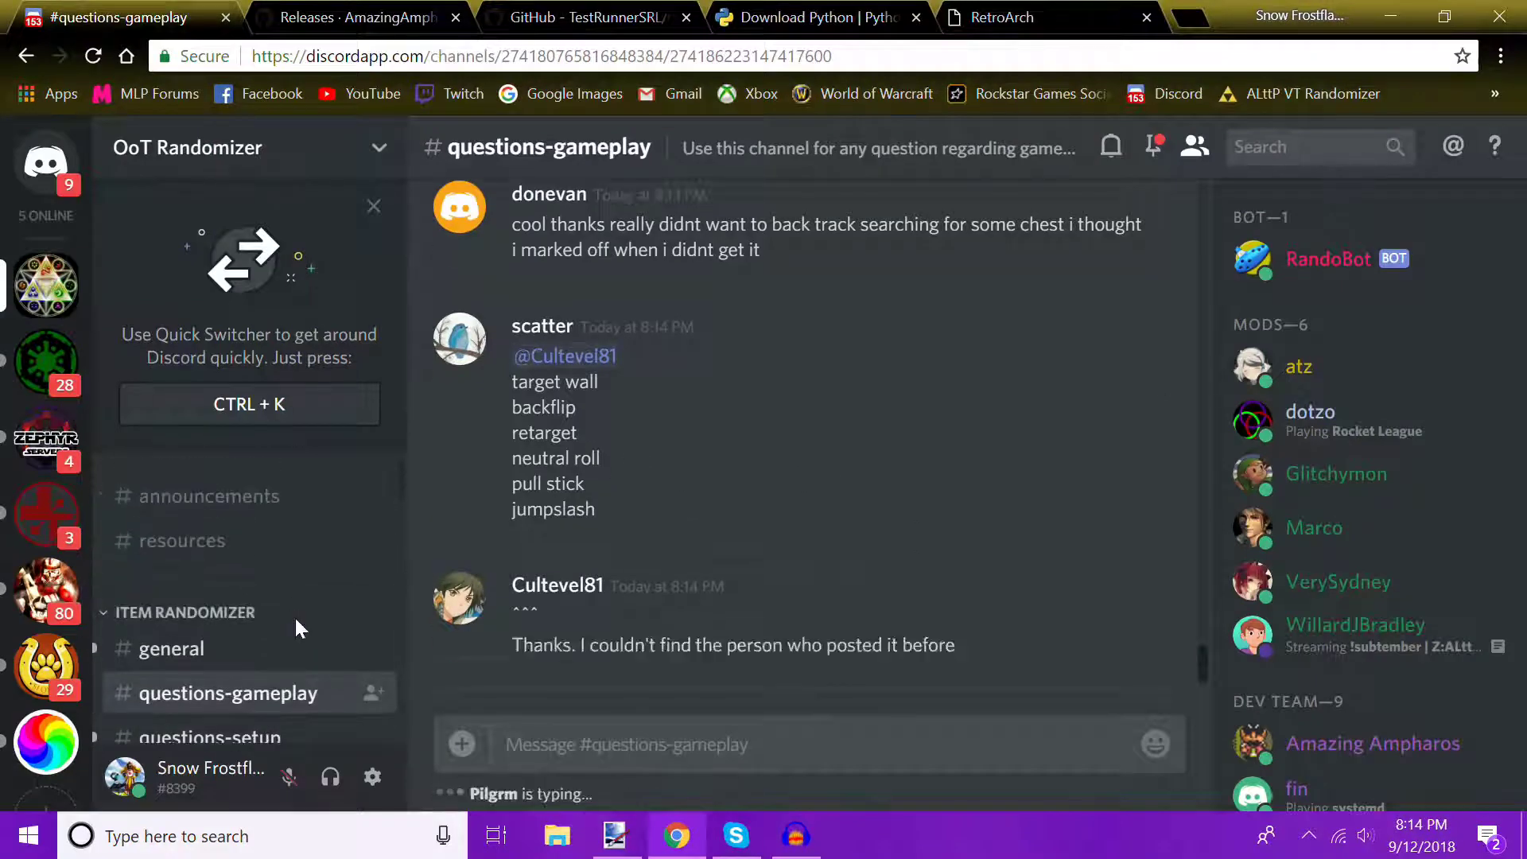
{"action": "scroll", "coordinate": [296, 620], "scroll_direction": "down", "scroll_amount": 2}
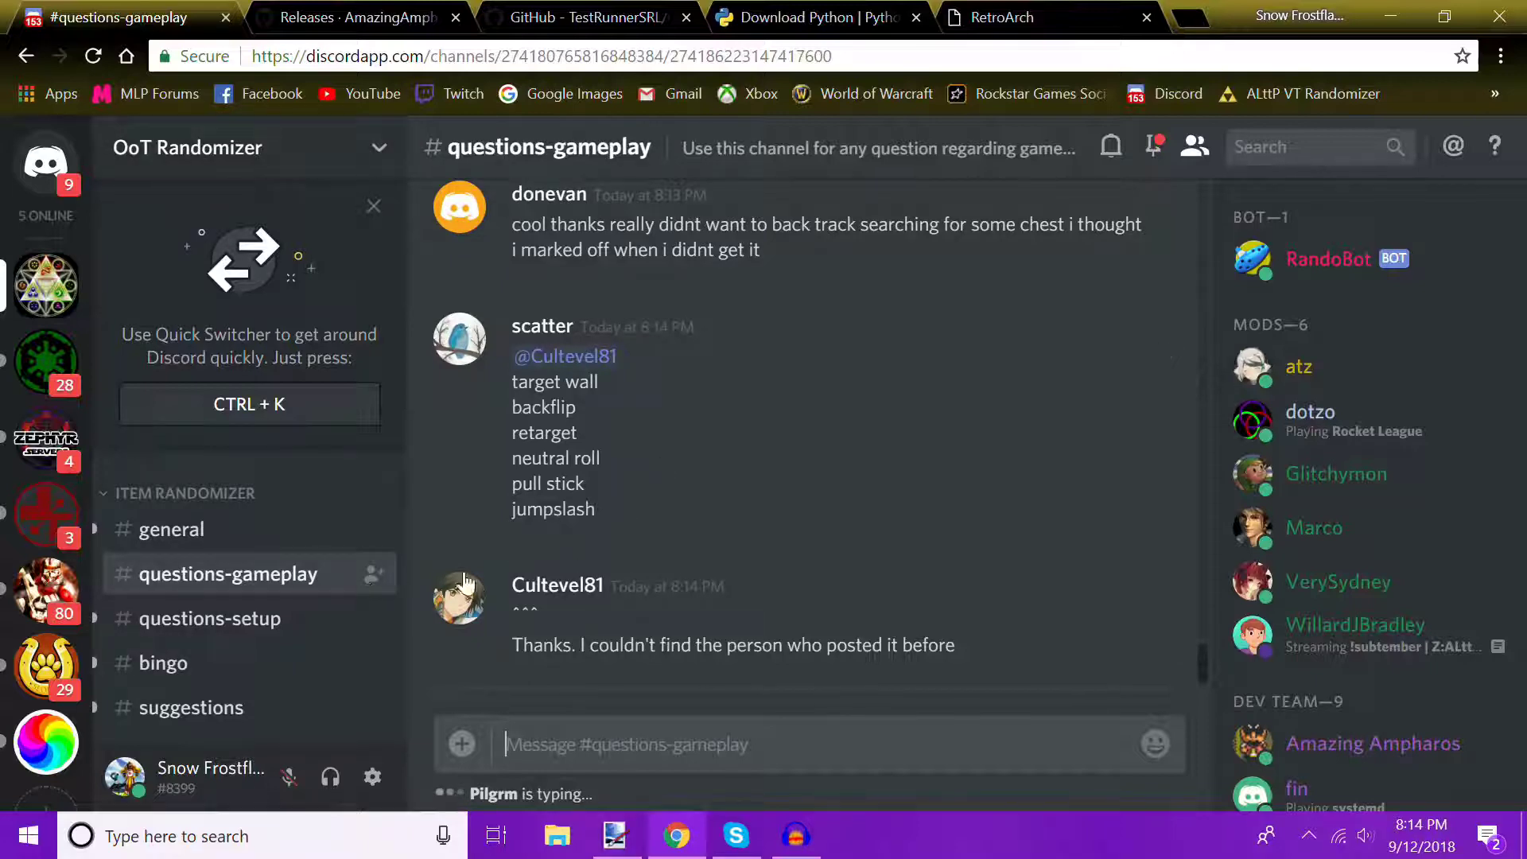
{"action": "scroll", "coordinate": [755, 498], "scroll_direction": "up", "scroll_amount": 5}
{"action": "scroll", "coordinate": [756, 500], "scroll_direction": "up", "scroll_amount": 10}
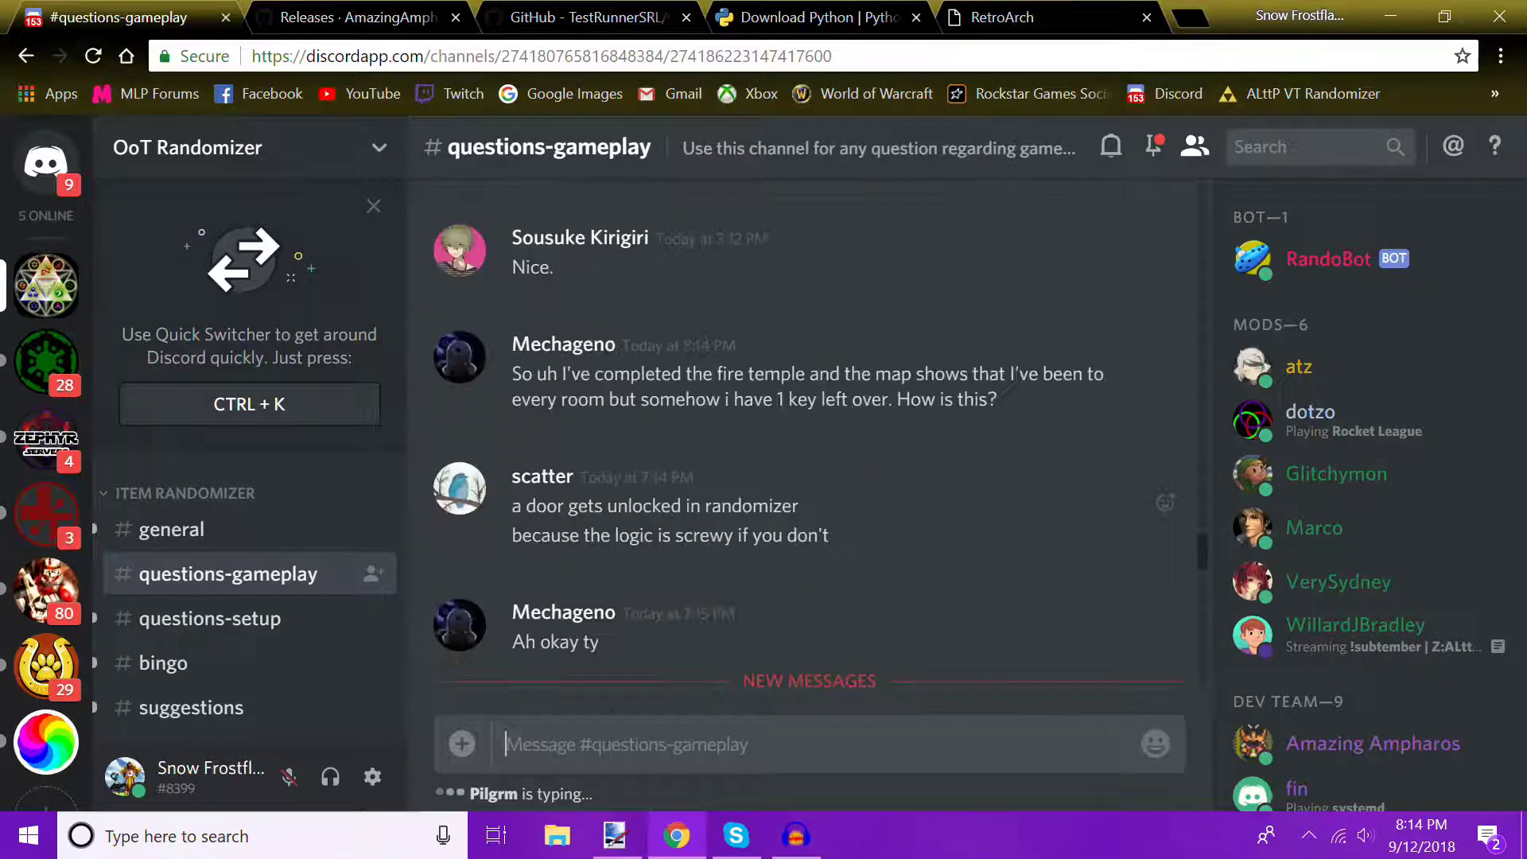
Read through the #questions-setup channel, then switch to the GitHub releases page.
{"action": "left_click", "coordinate": [198, 618]}
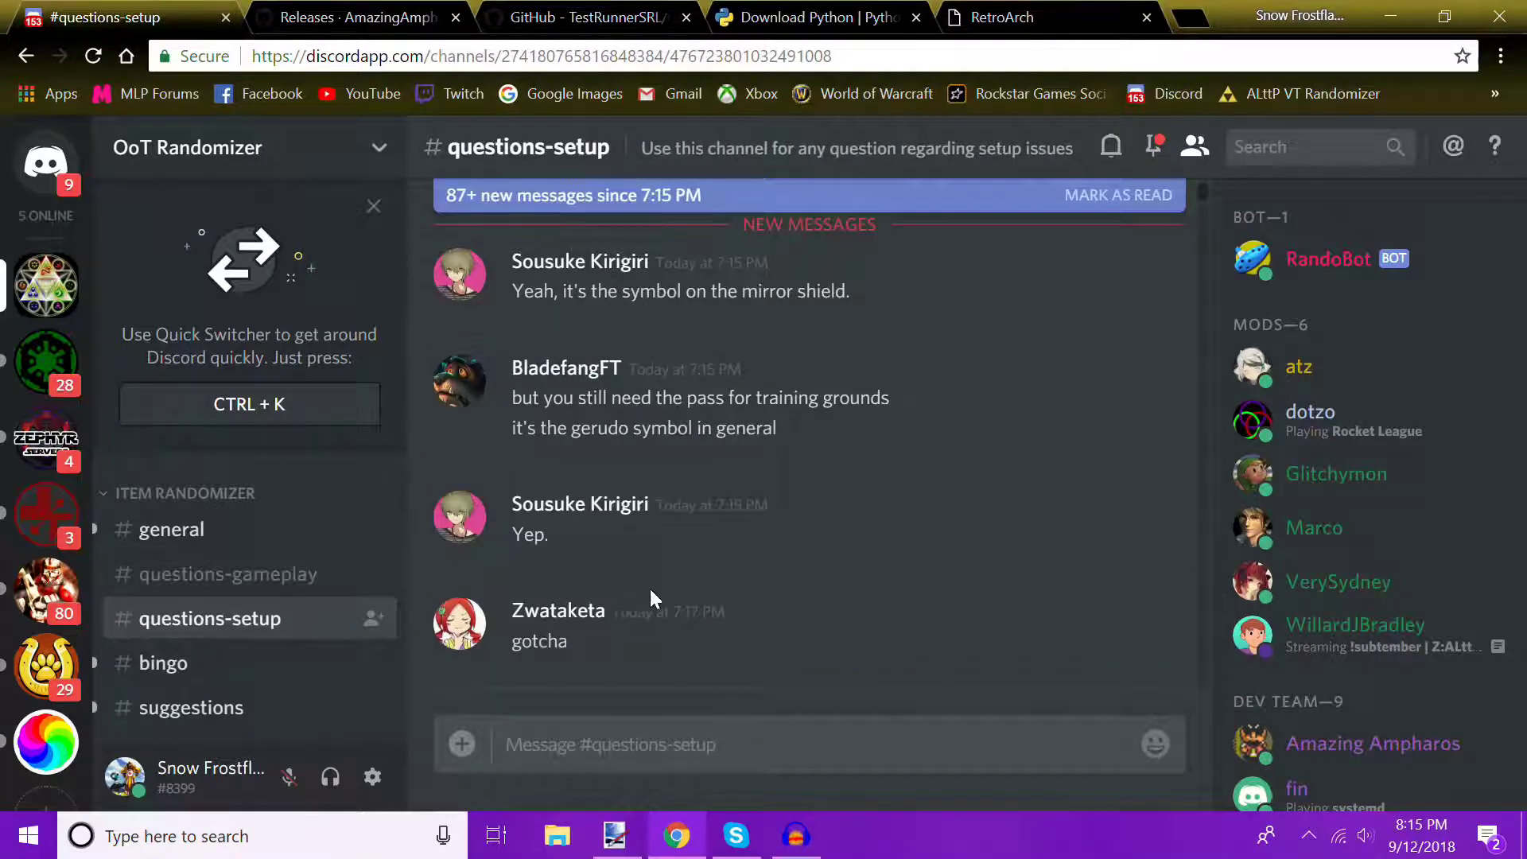
{"action": "scroll", "coordinate": [649, 594], "scroll_direction": "up", "scroll_amount": 5}
{"action": "scroll", "coordinate": [671, 568], "scroll_direction": "down", "scroll_amount": 15}
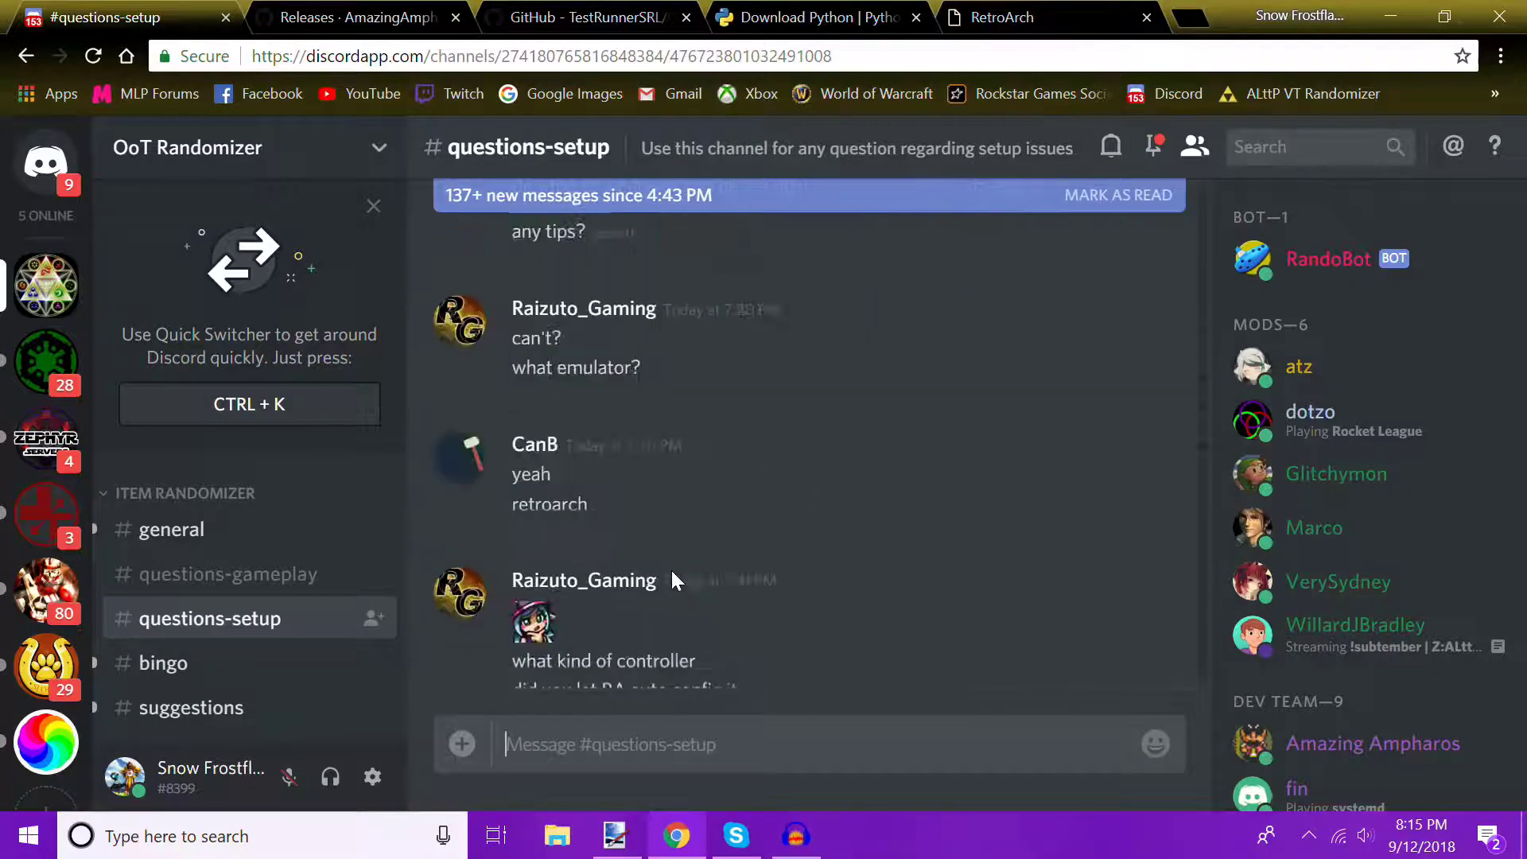
{"action": "scroll", "coordinate": [662, 602], "scroll_direction": "down", "scroll_amount": 3}
{"action": "scroll", "coordinate": [262, 590], "scroll_direction": "down", "scroll_amount": 5}
{"action": "scroll", "coordinate": [278, 608], "scroll_direction": "up", "scroll_amount": 5}
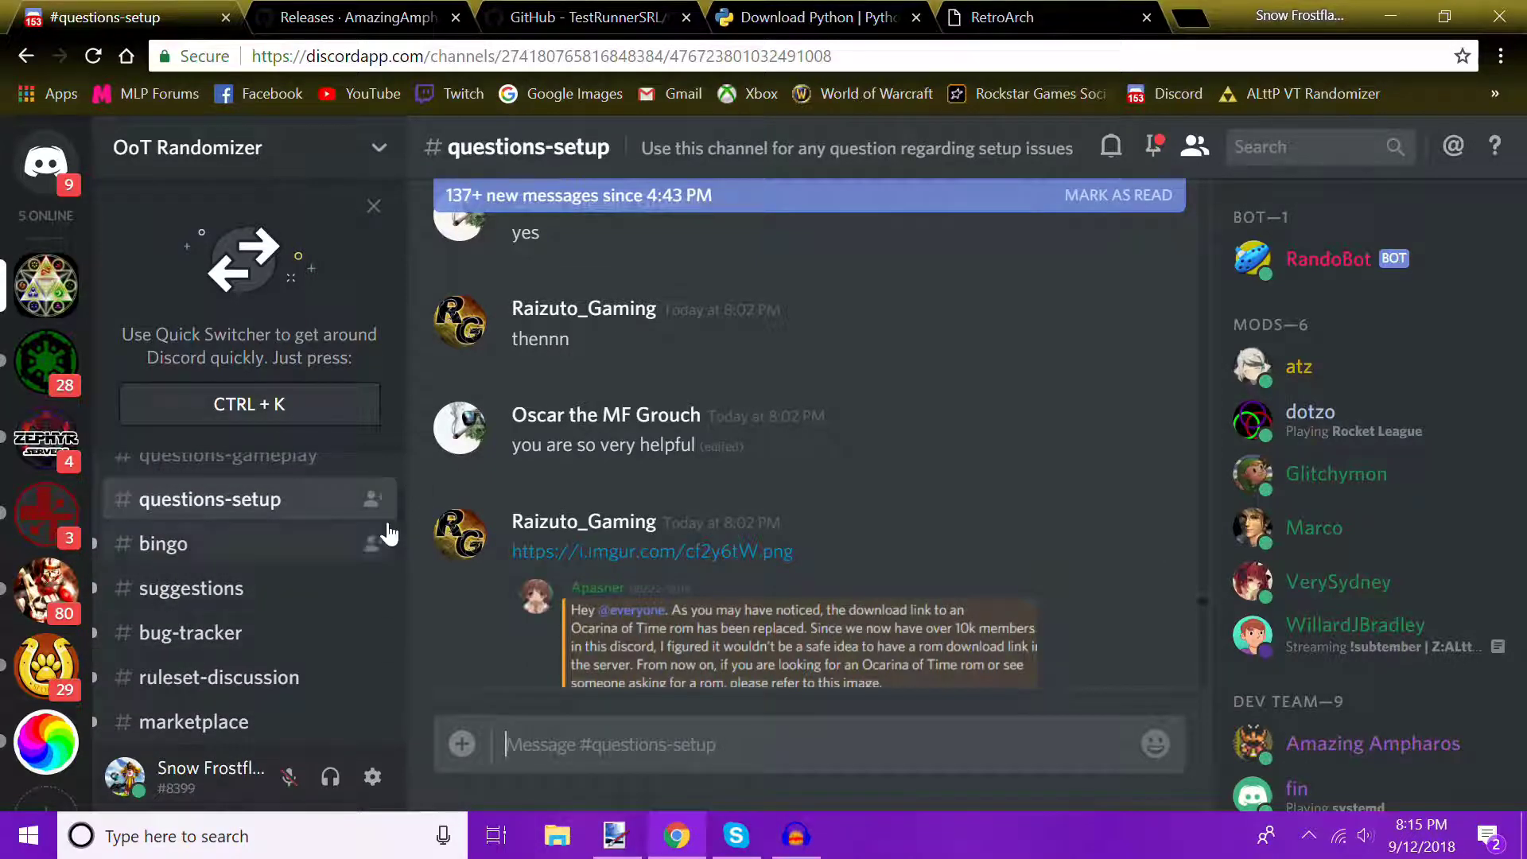
{"action": "left_click", "coordinate": [358, 16]}
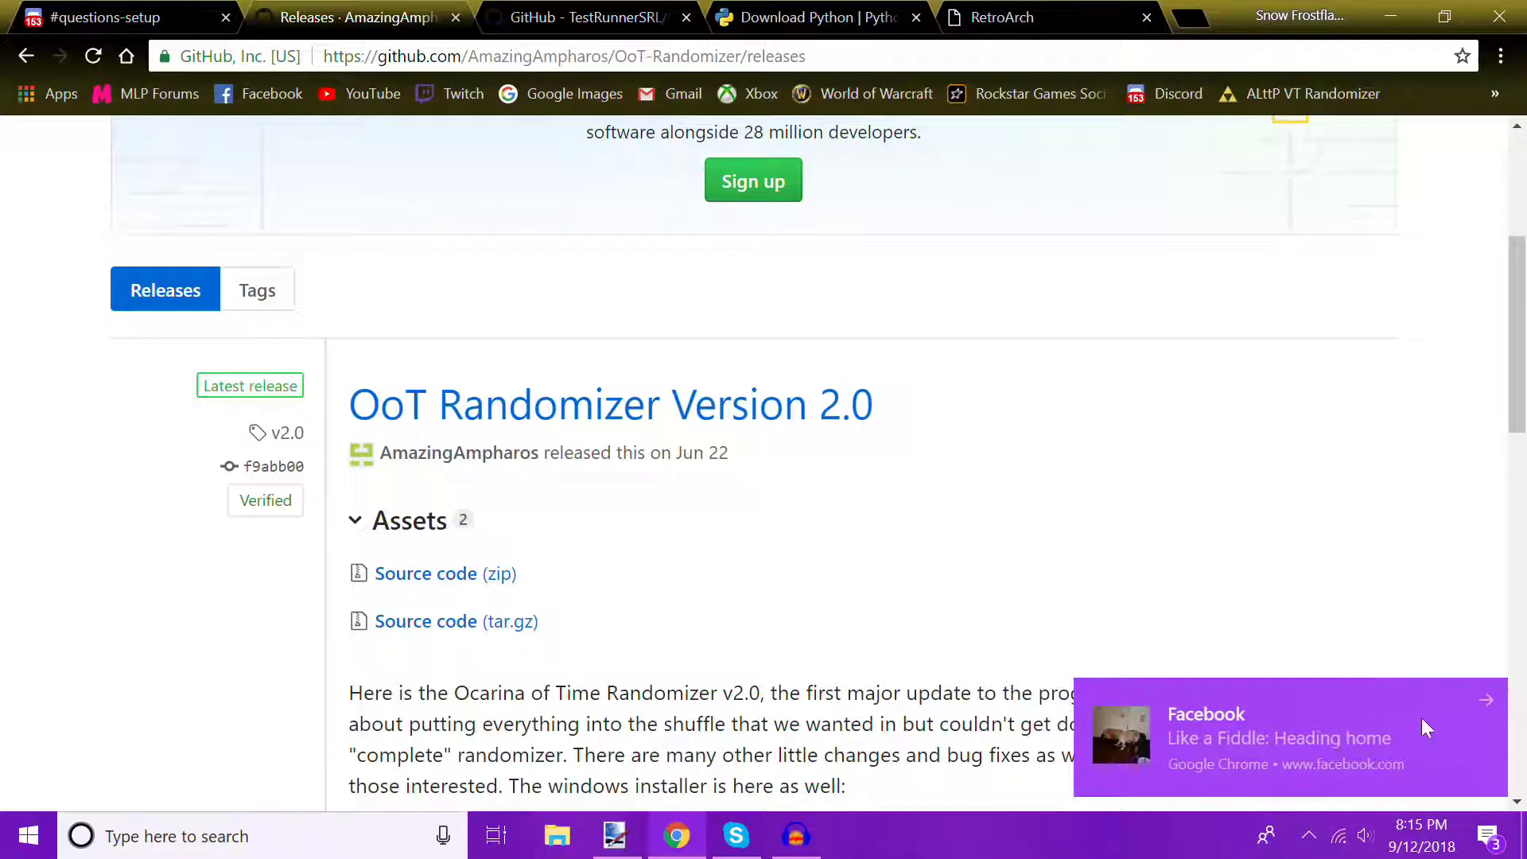
Dismiss the Facebook notice and download OoTRandomizer-Installer-build35-win32.zip.
{"action": "left_click", "coordinate": [1487, 699]}
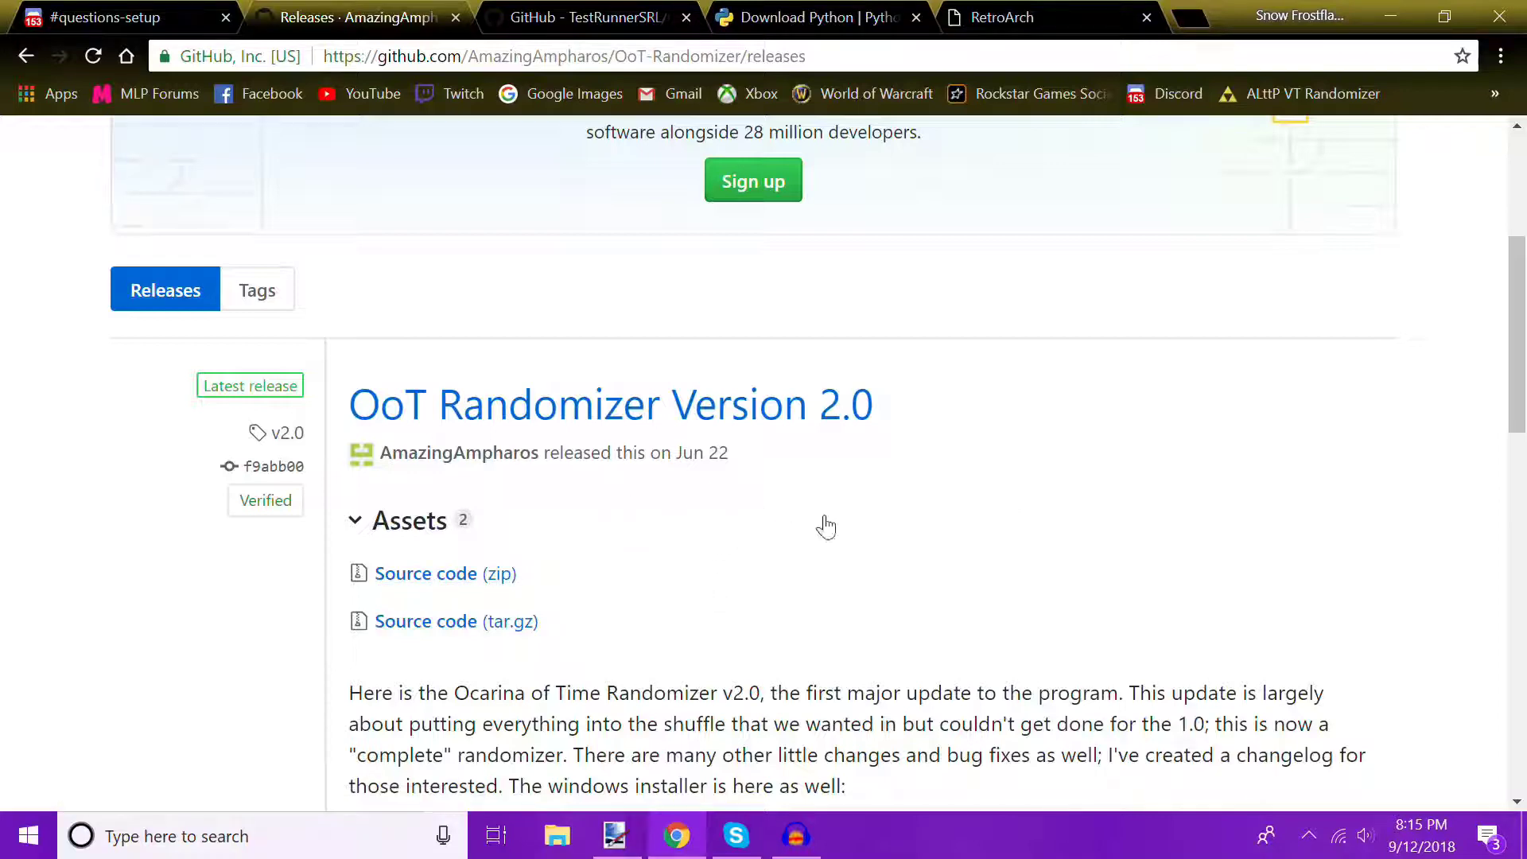
{"action": "scroll", "coordinate": [826, 526], "scroll_direction": "down", "scroll_amount": 1}
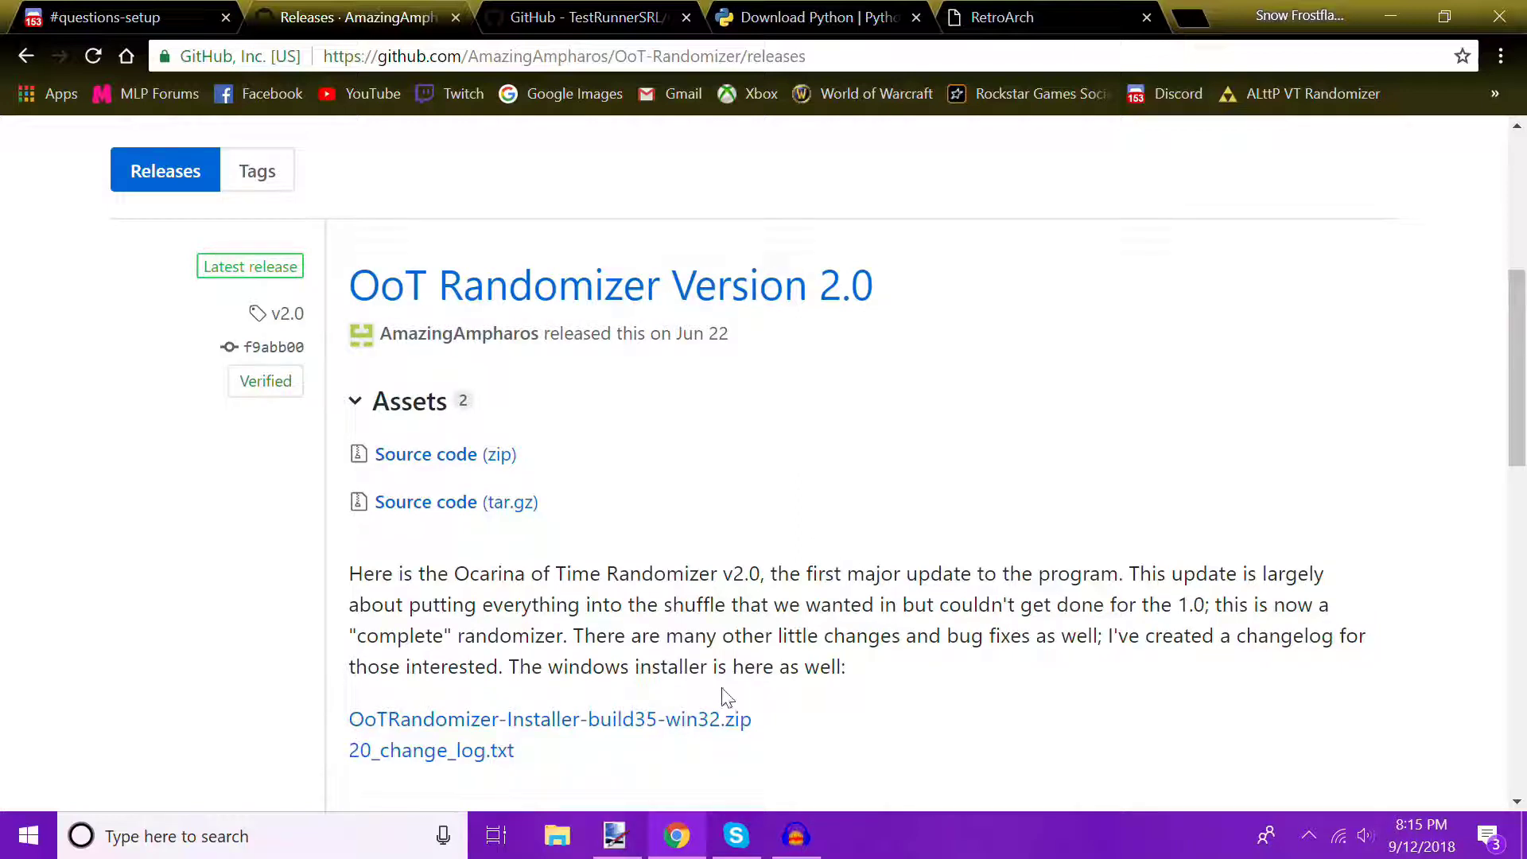
{"action": "left_click", "coordinate": [593, 720]}
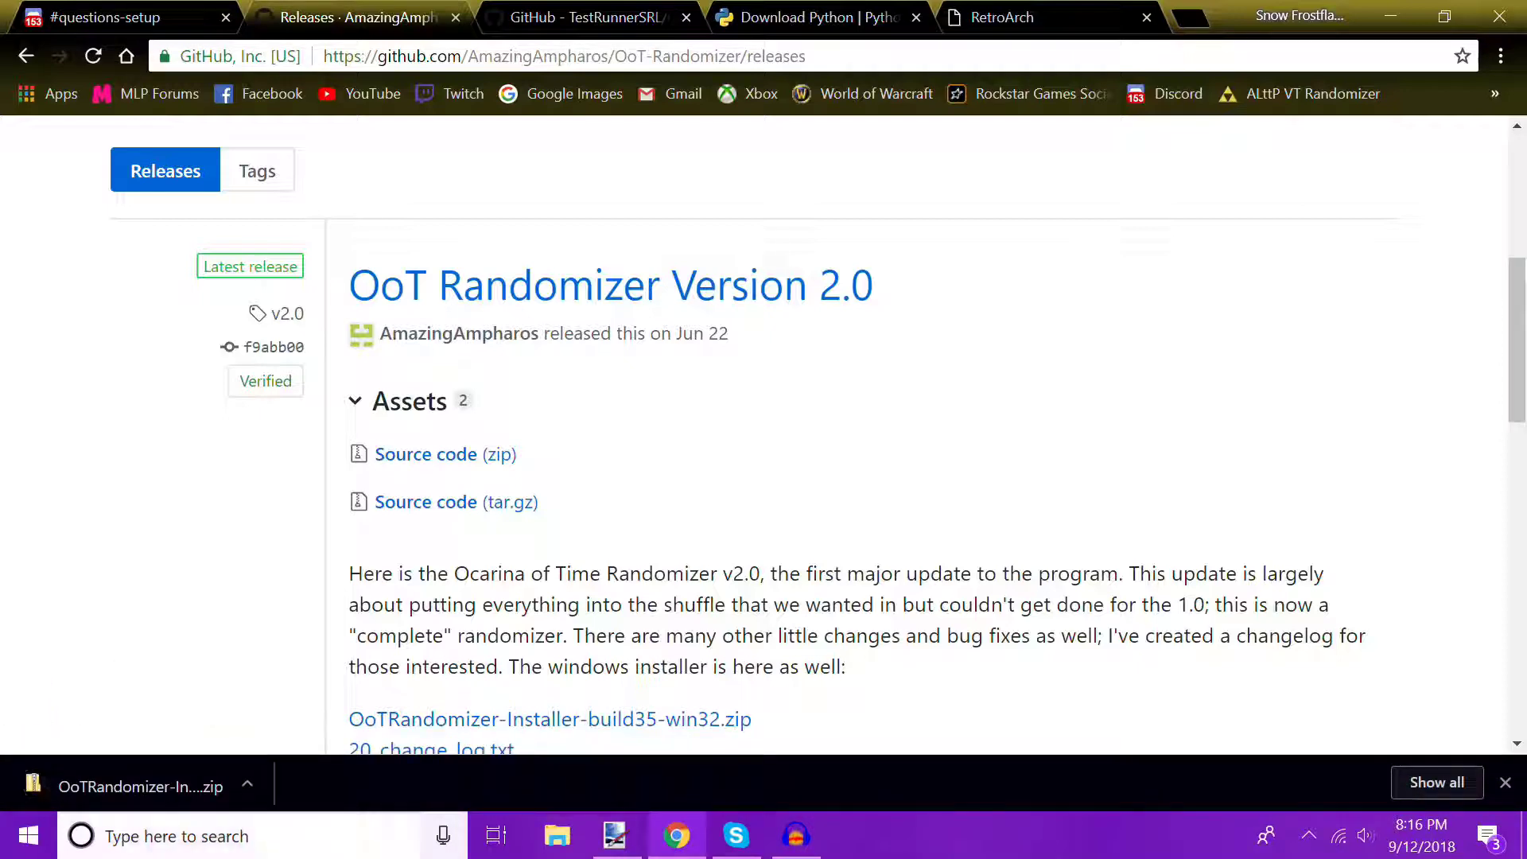
{"action": "right_click", "coordinate": [105, 805]}
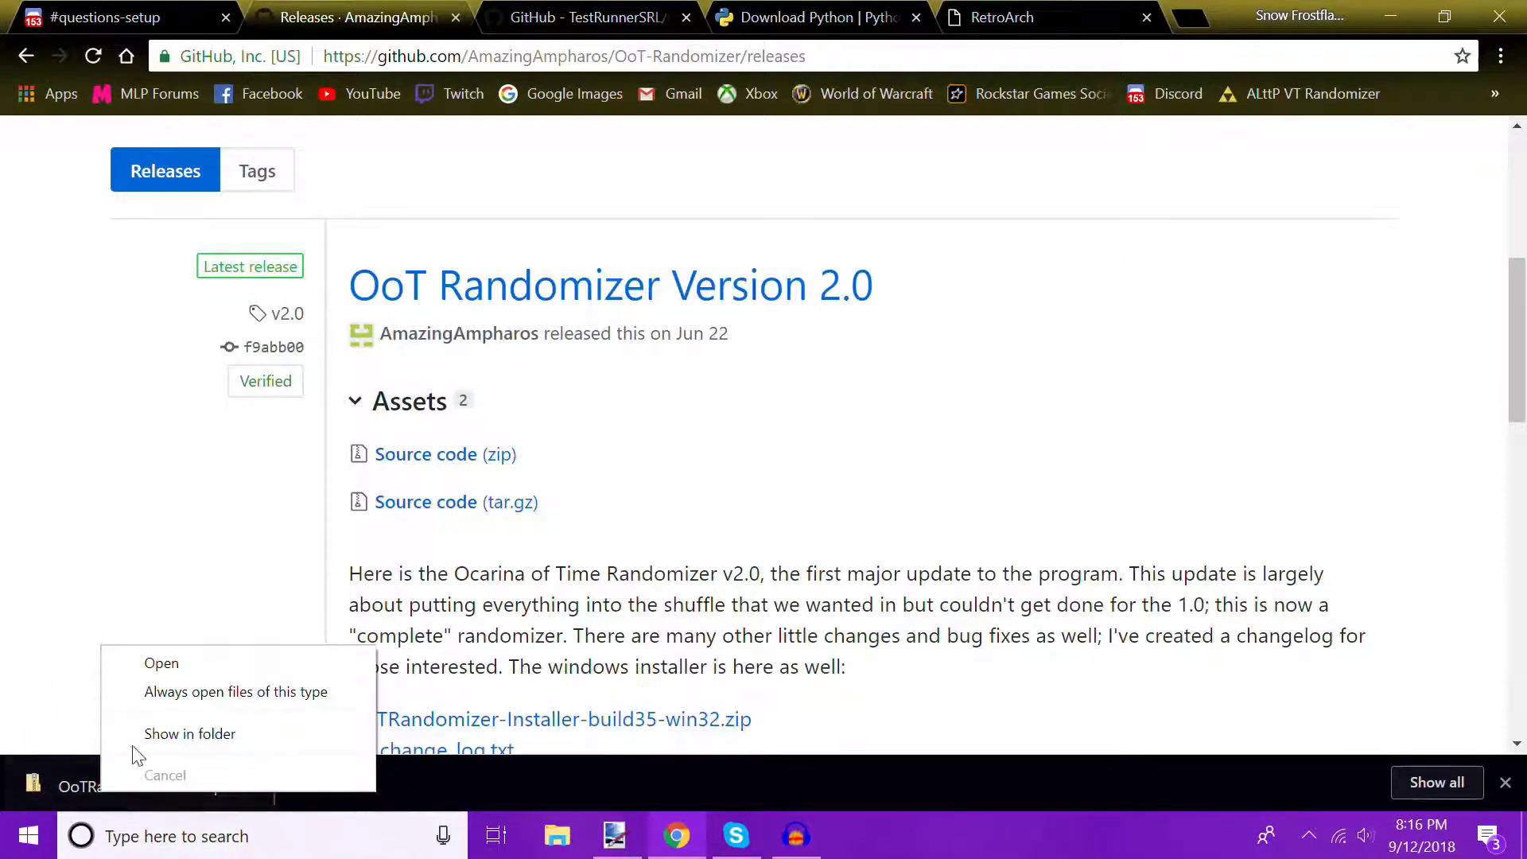
{"action": "left_click", "coordinate": [170, 730]}
{"action": "double_click", "coordinate": [1106, 571]}
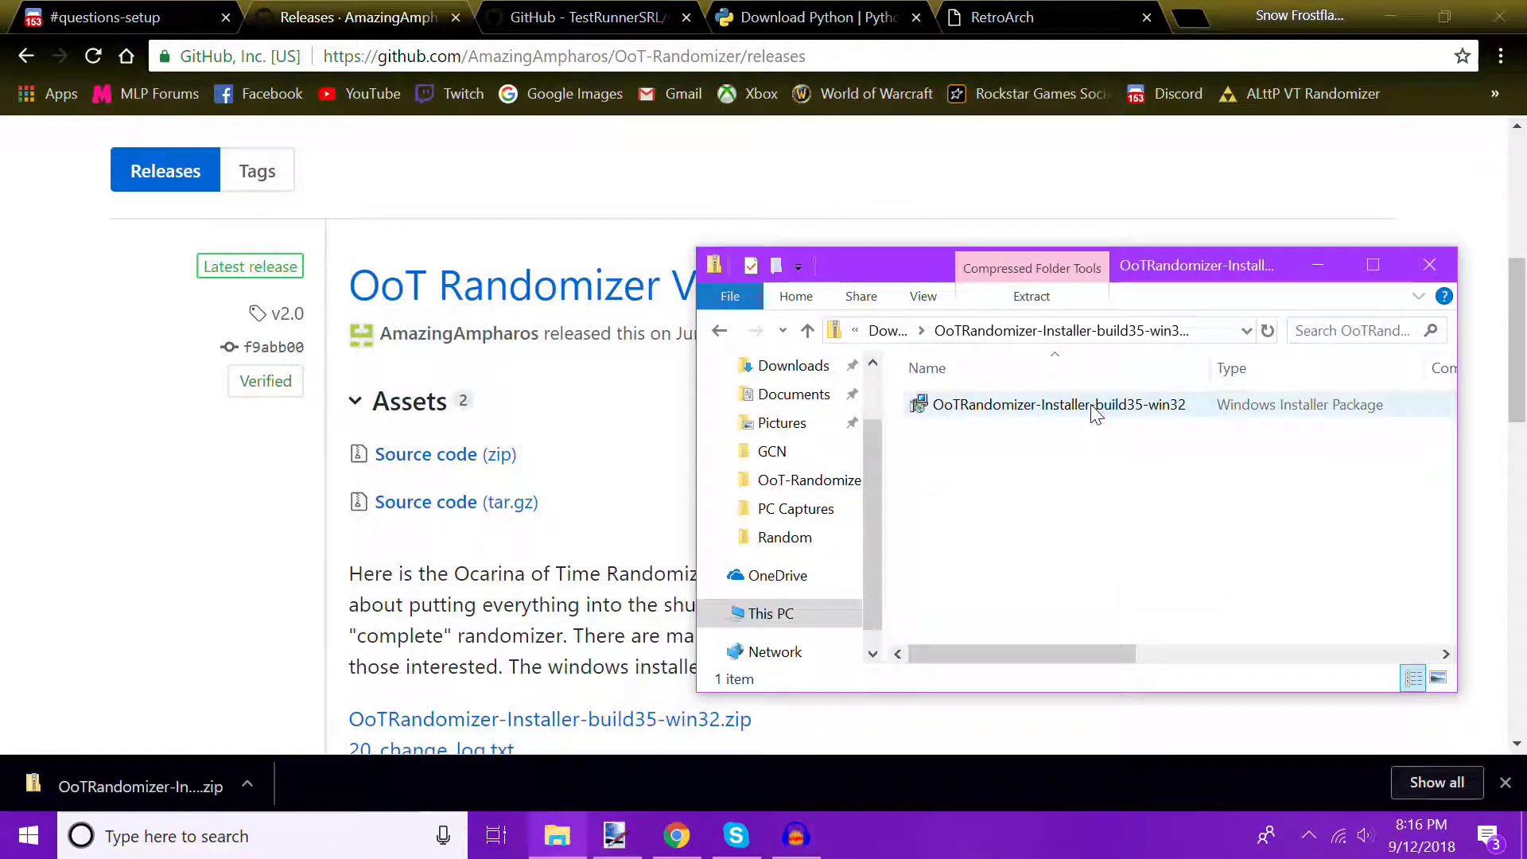
{"action": "double_click", "coordinate": [1094, 407]}
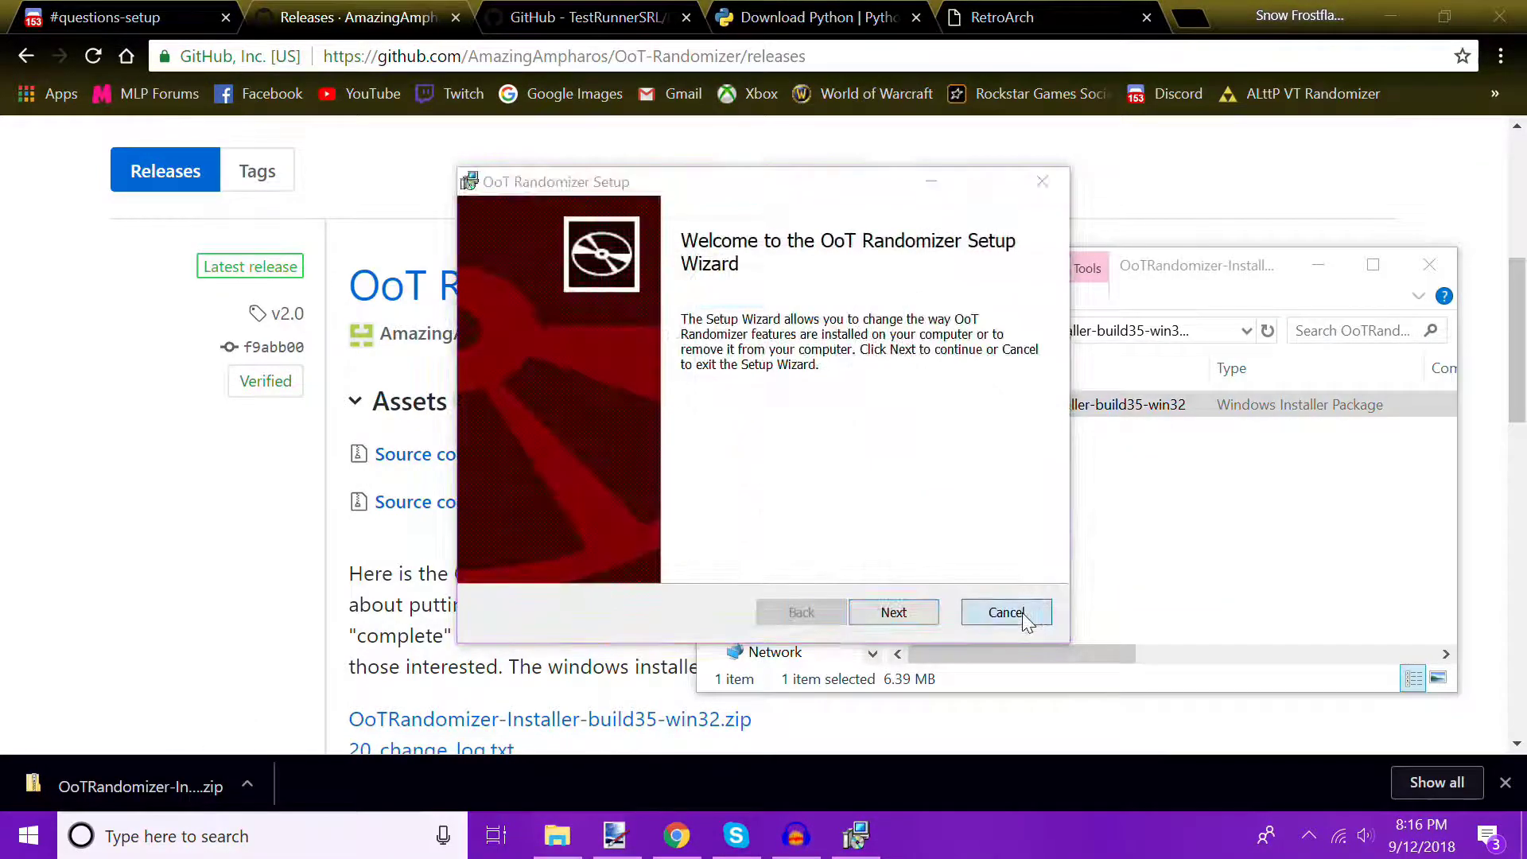
{"action": "left_click", "coordinate": [1025, 618]}
{"action": "left_click", "coordinate": [718, 461]}
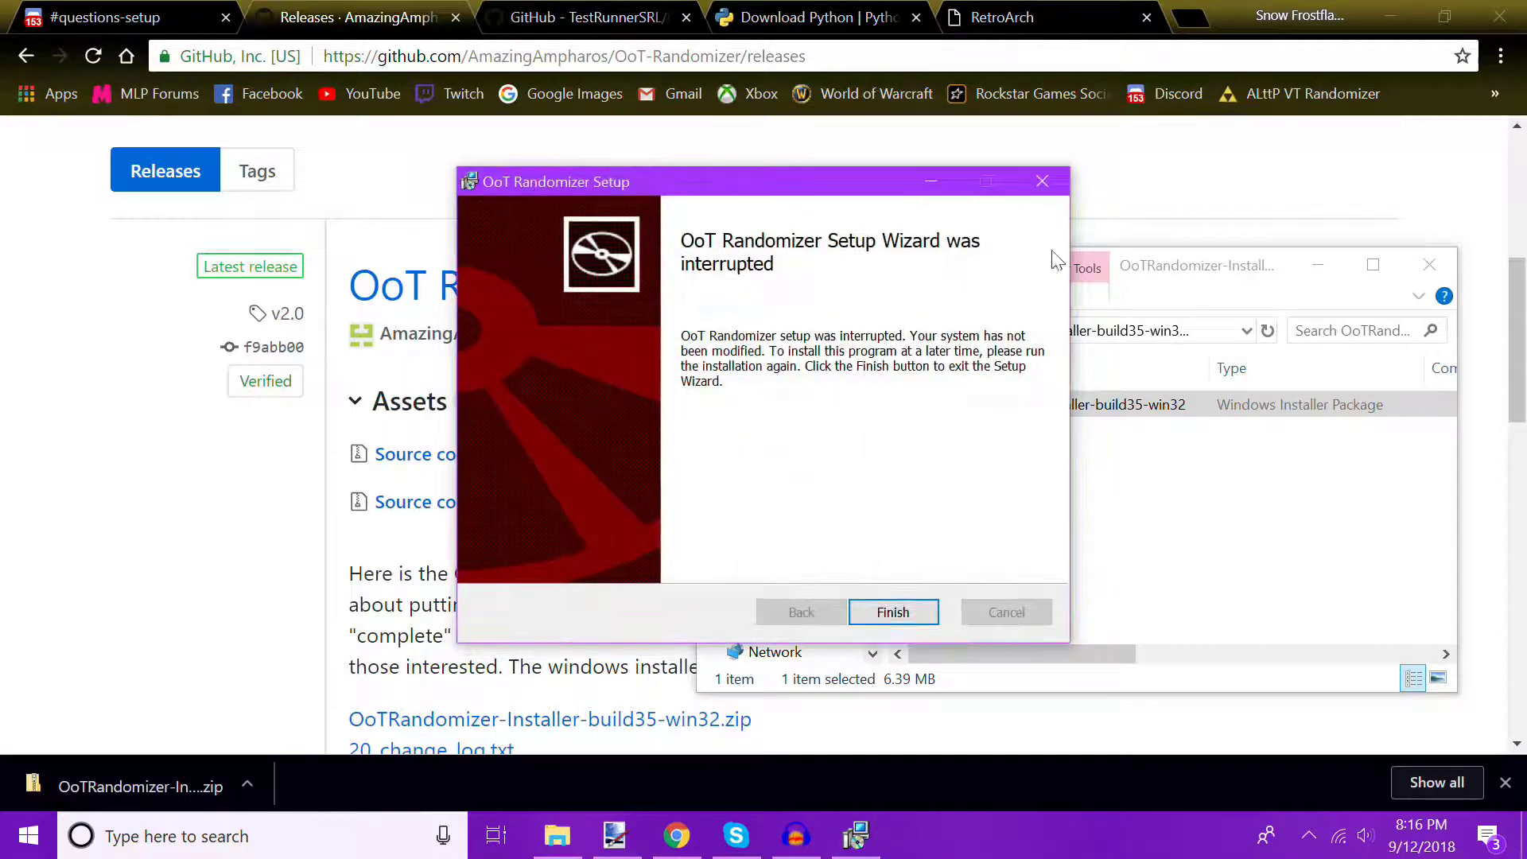
{"action": "left_click", "coordinate": [1042, 181]}
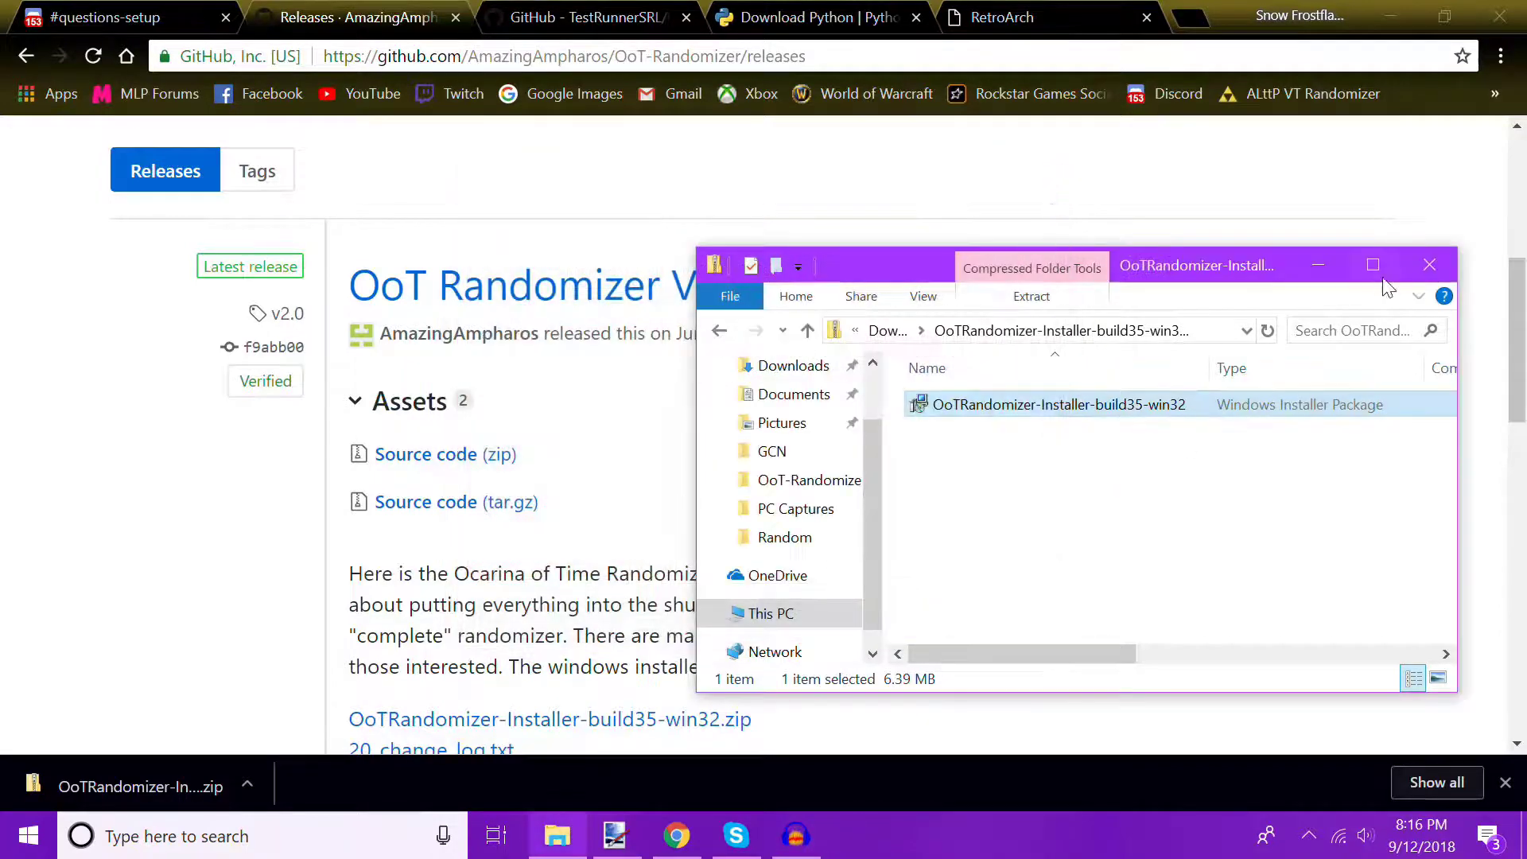
{"action": "left_click", "coordinate": [1428, 275]}
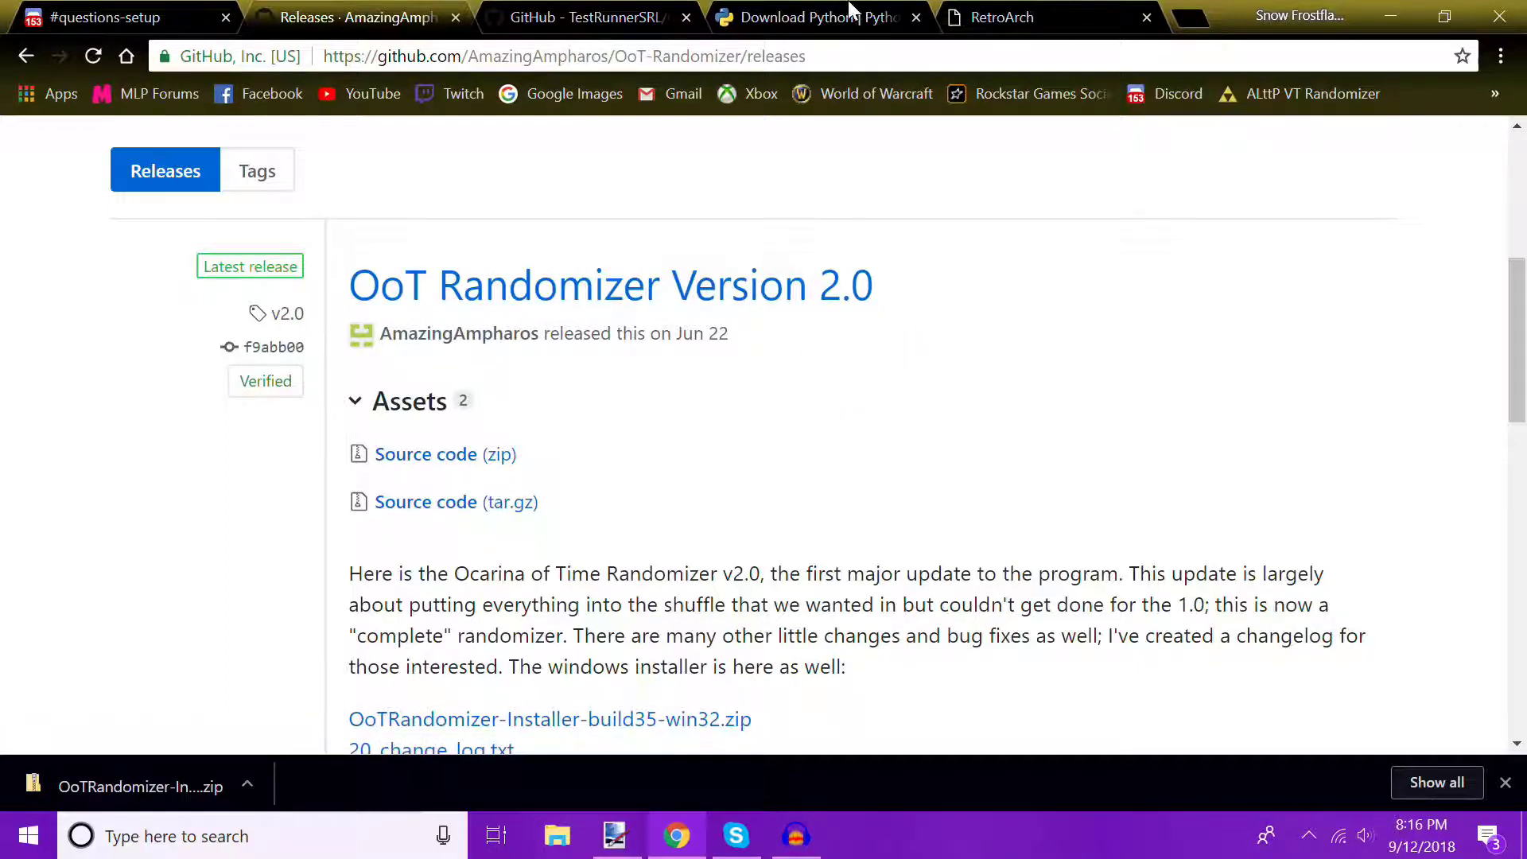
{"action": "left_click", "coordinate": [824, 18]}
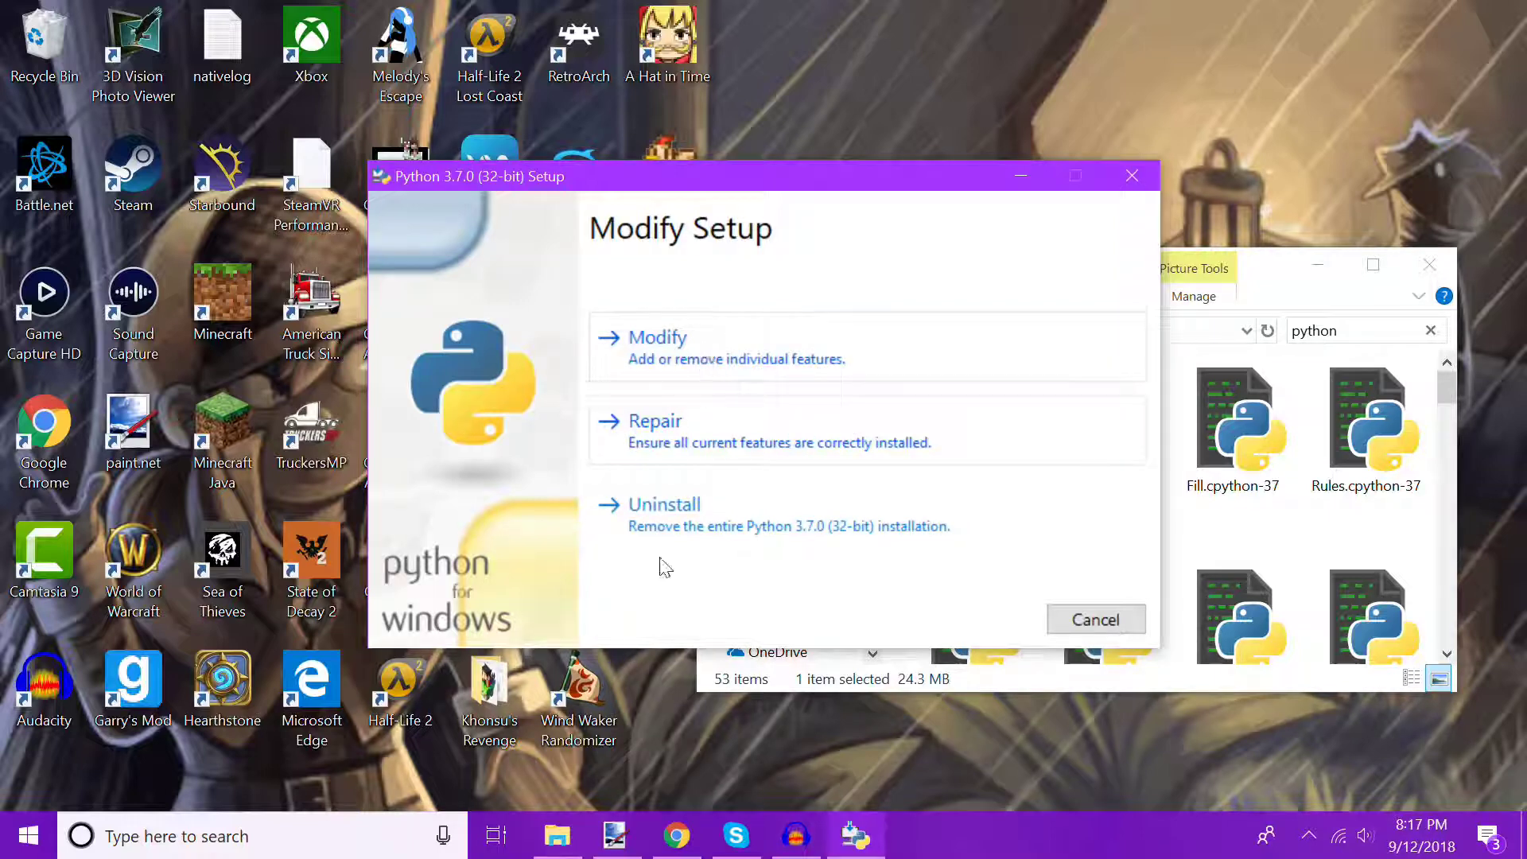
{"action": "left_click", "coordinate": [742, 354]}
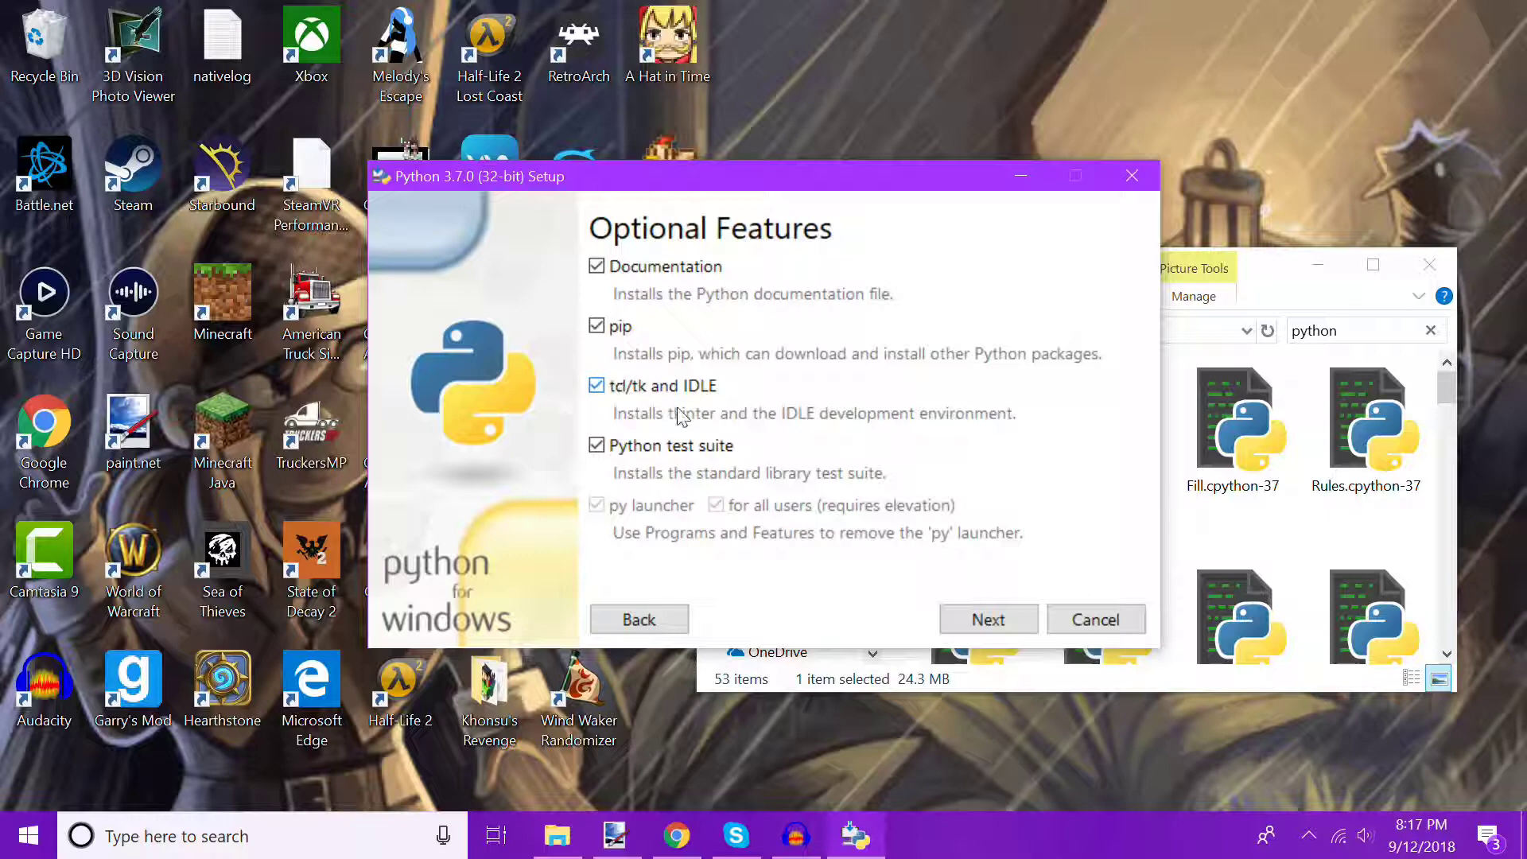
{"action": "left_click", "coordinate": [1023, 619]}
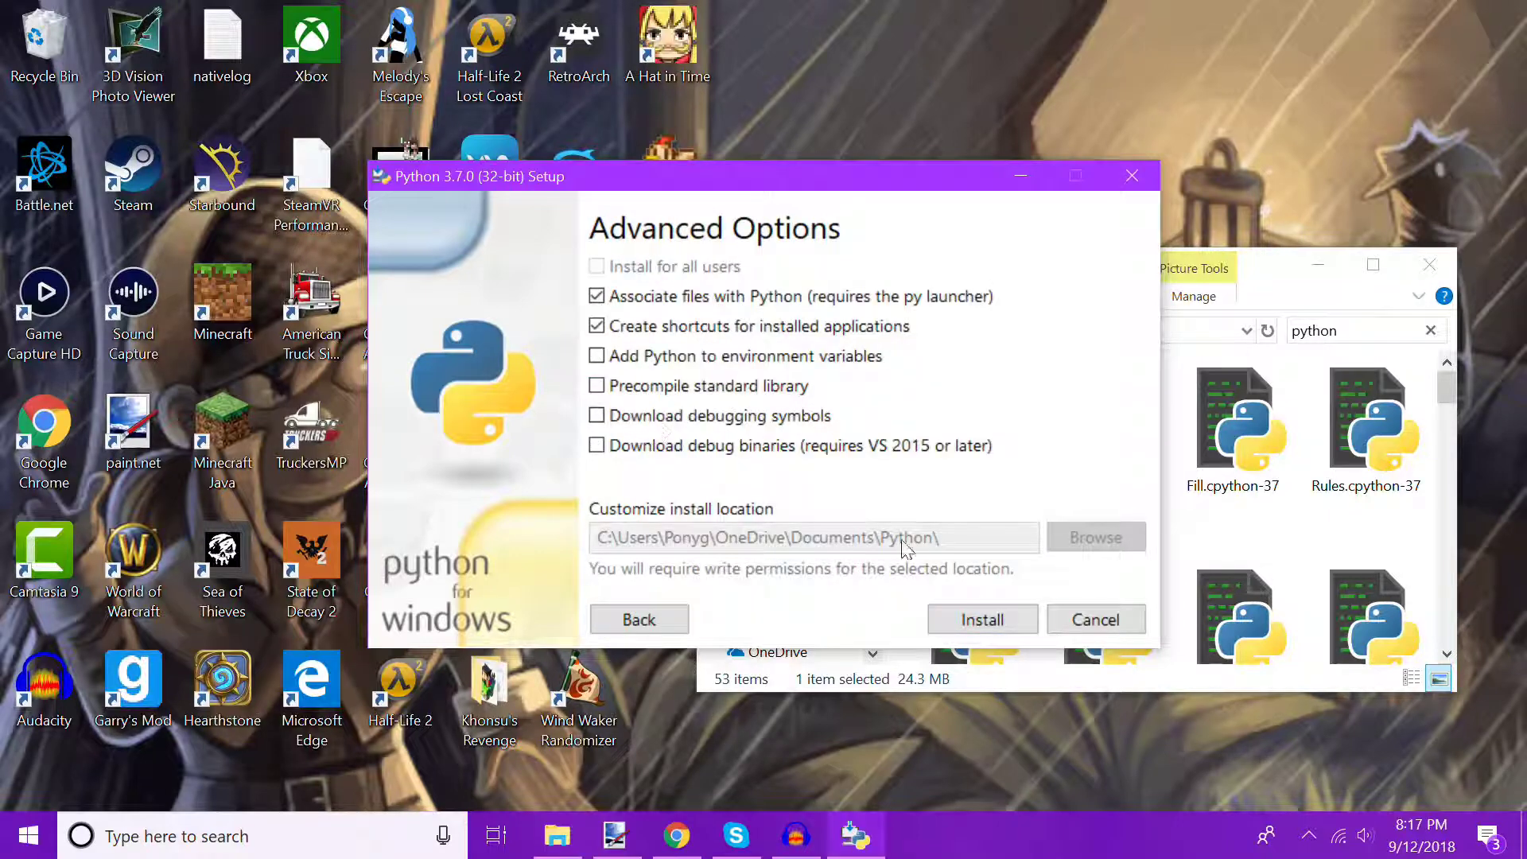
{"action": "left_click", "coordinate": [1091, 619]}
{"action": "left_click", "coordinate": [763, 494]}
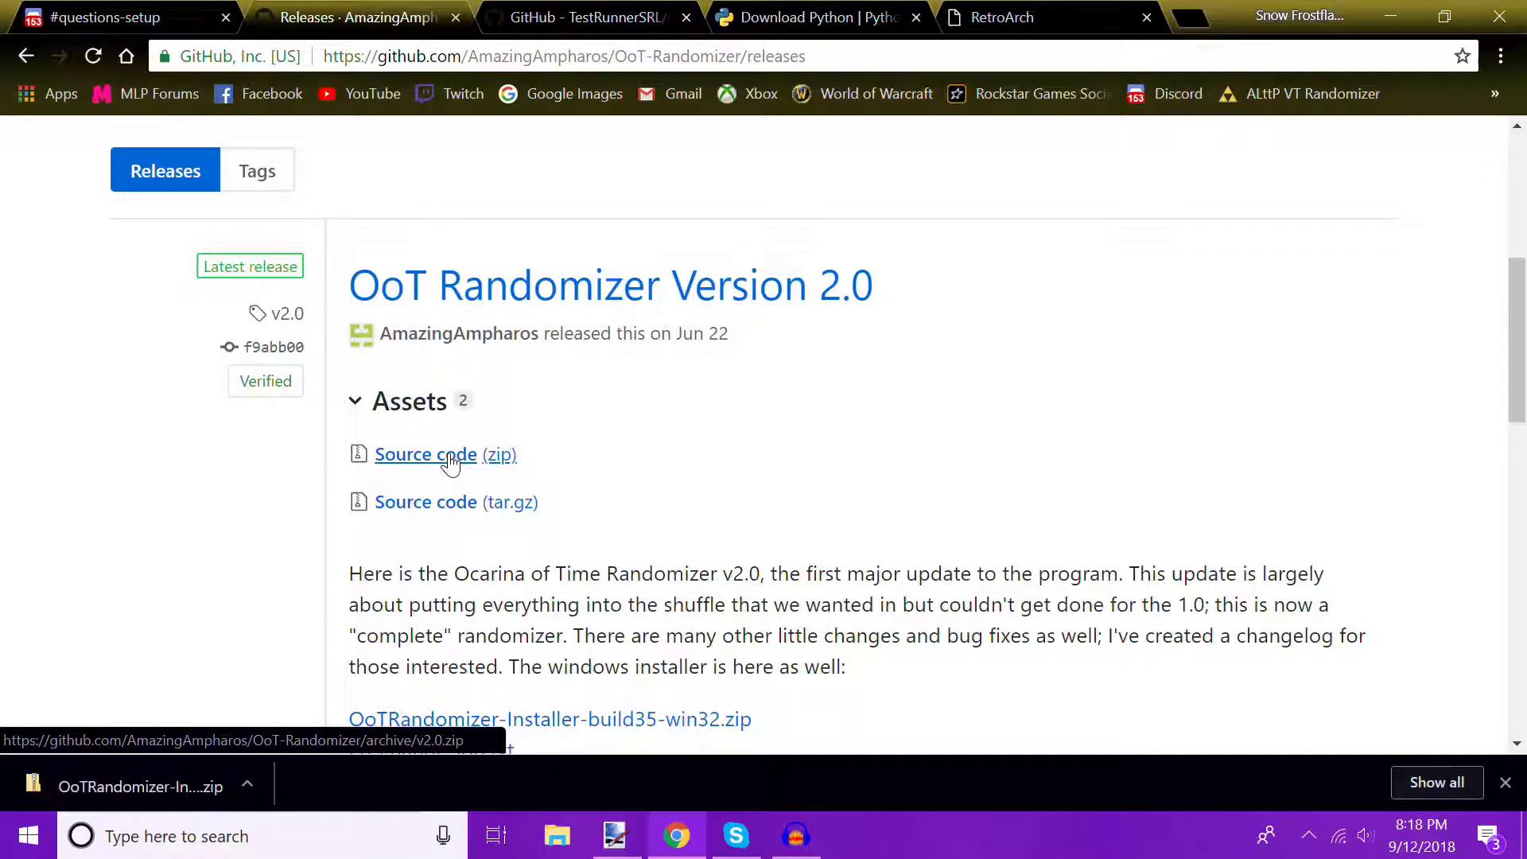
Download the v2.0 source code zip and show it in the Downloads folder.
{"action": "left_click", "coordinate": [450, 458]}
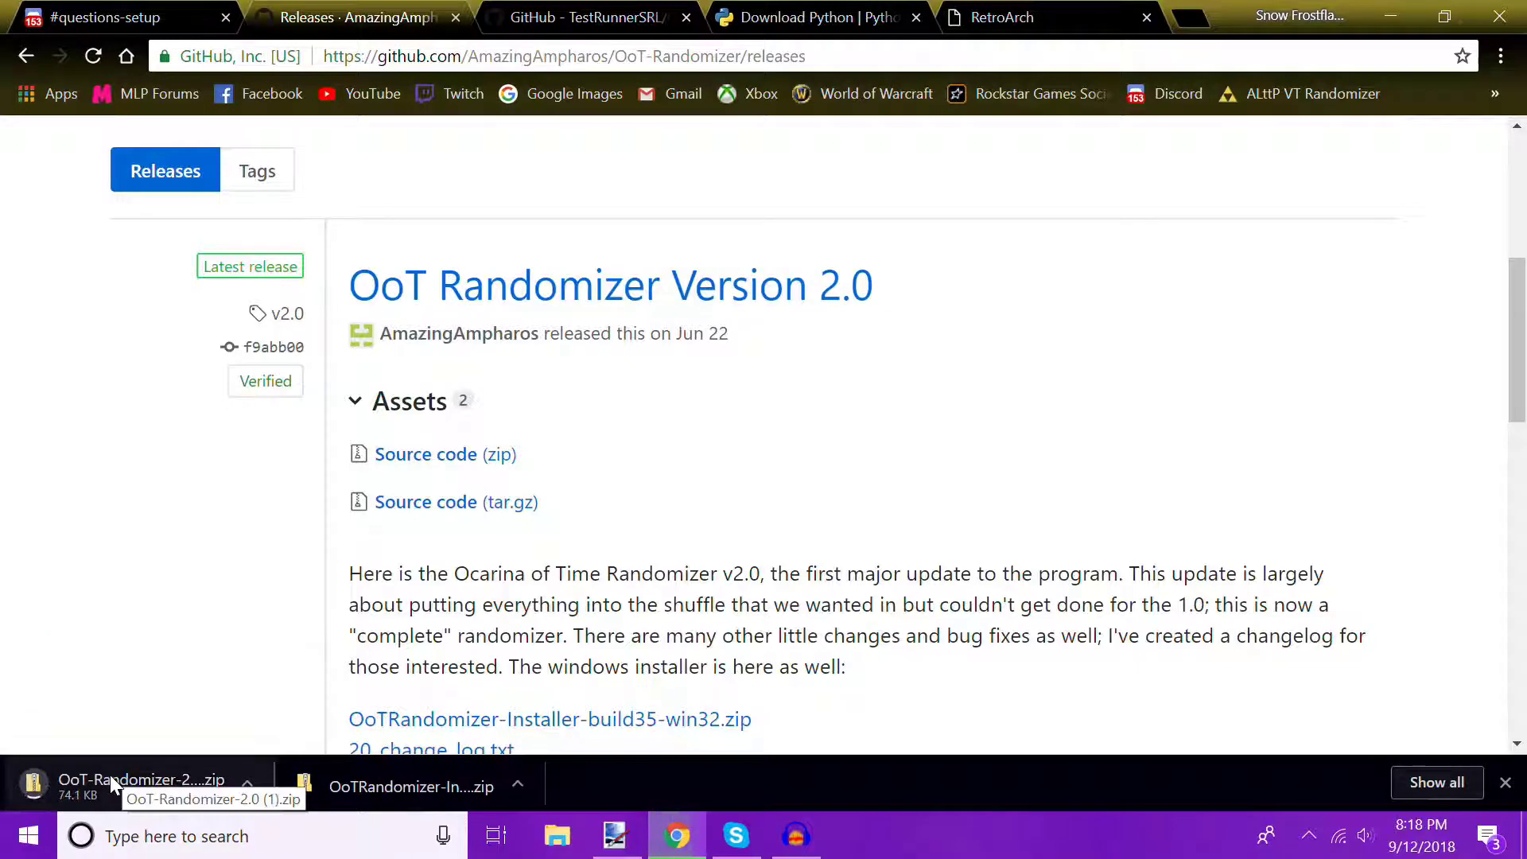
{"action": "right_click", "coordinate": [110, 774]}
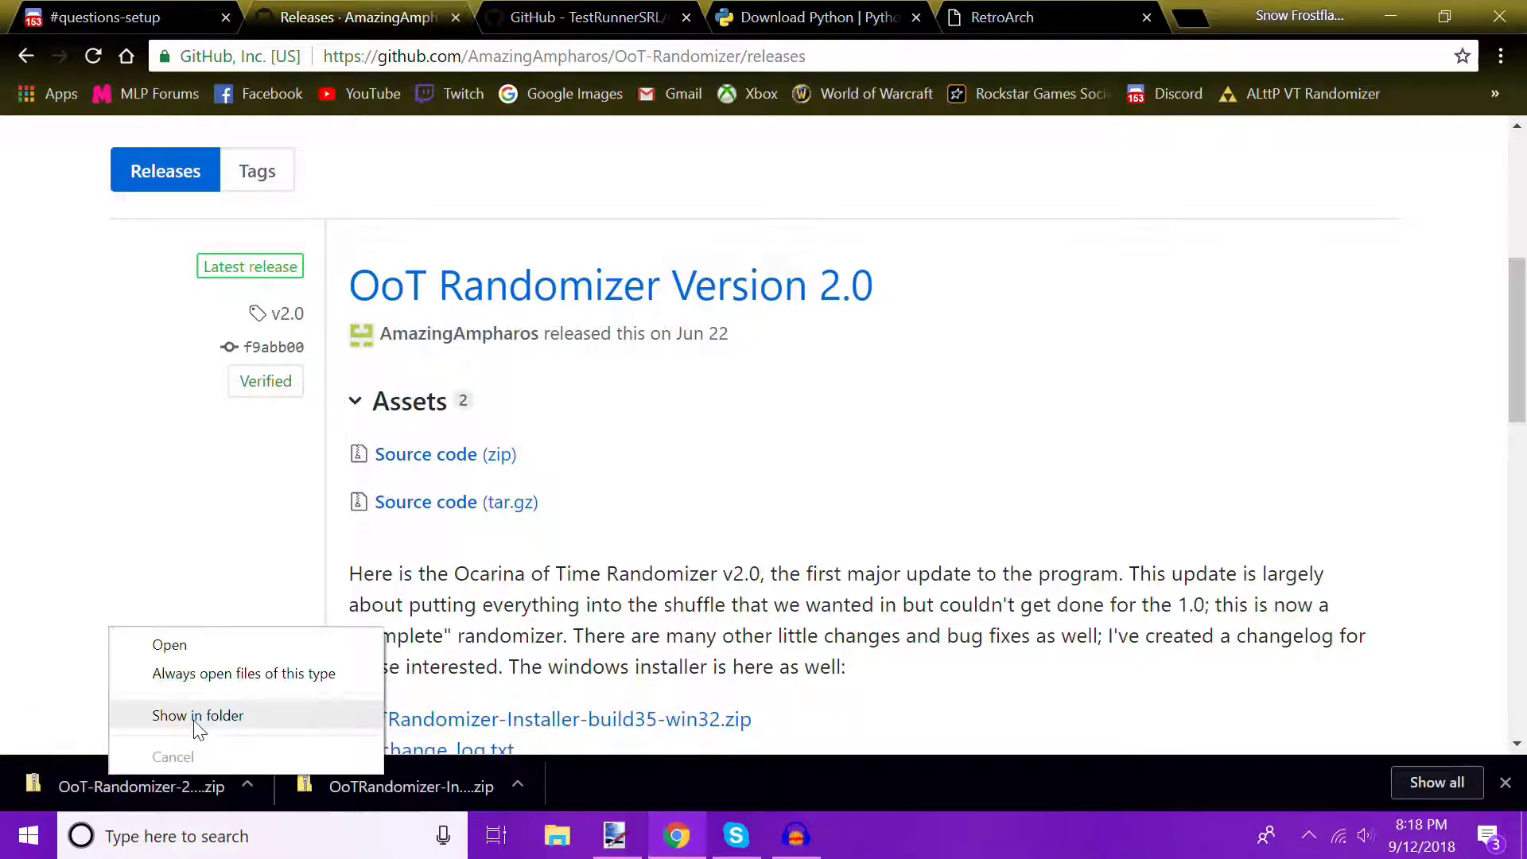
{"action": "left_click", "coordinate": [197, 716]}
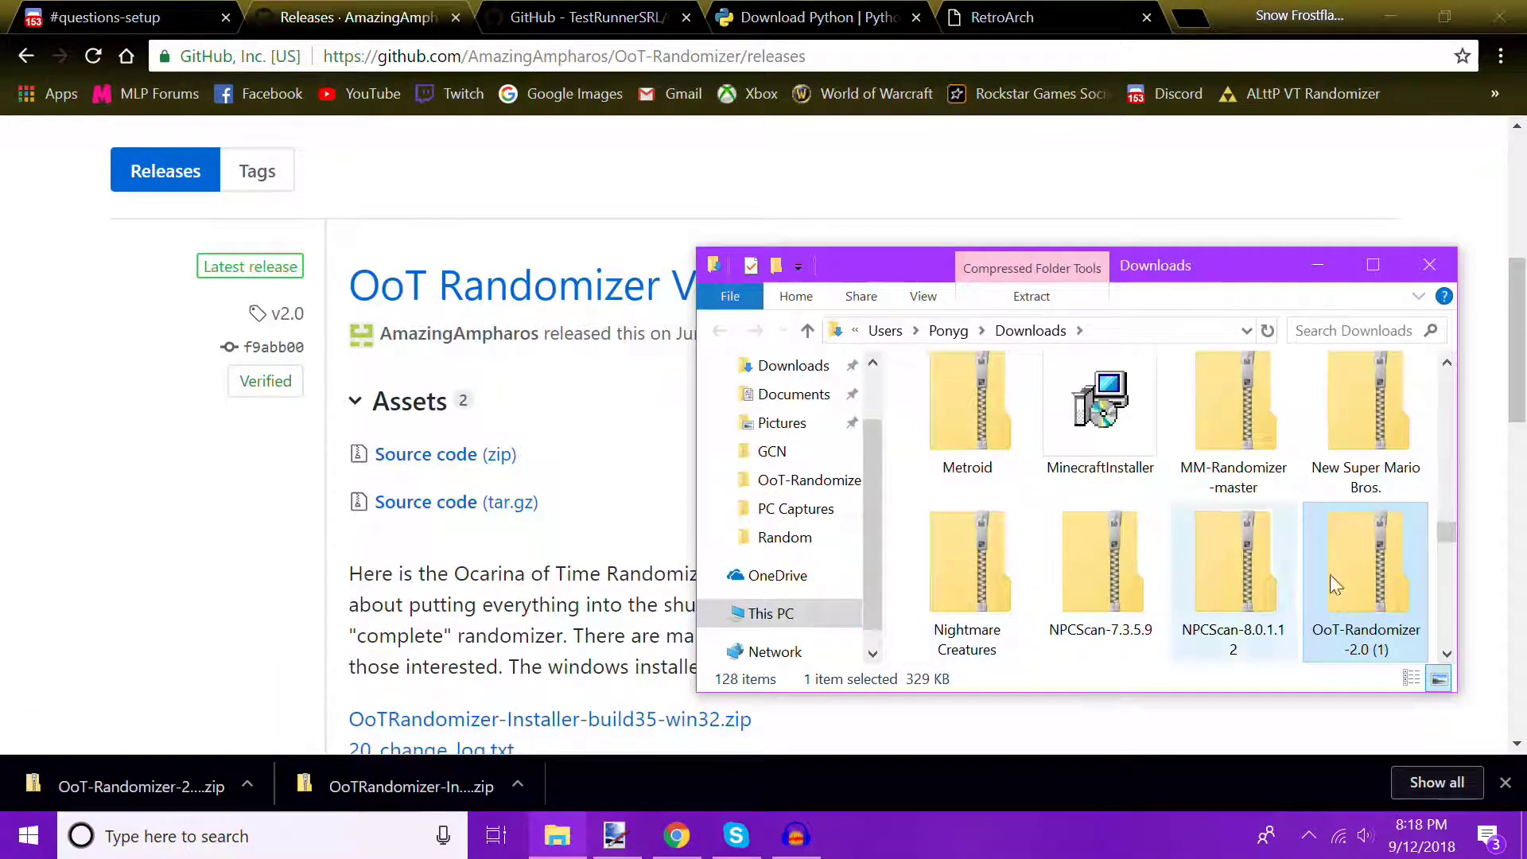
Browse inside the OoT-Randomizer-2.0 (1) zip down to the Gui Python file.
{"action": "double_click", "coordinate": [1360, 571]}
{"action": "double_click", "coordinate": [1015, 406]}
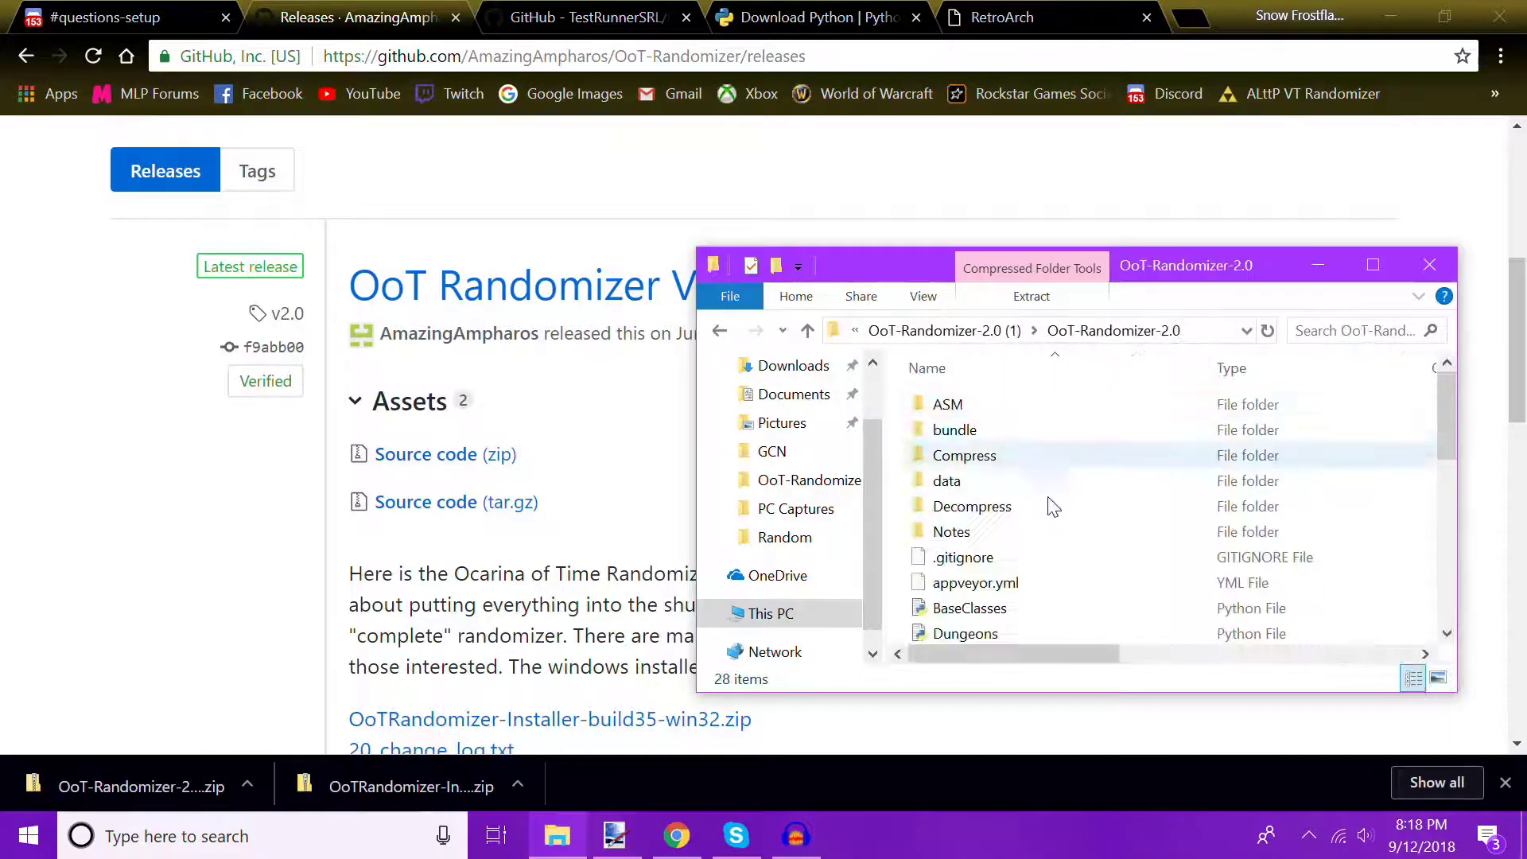
{"action": "scroll", "coordinate": [1034, 557], "scroll_direction": "down", "scroll_amount": 2}
{"action": "left_click", "coordinate": [983, 586]}
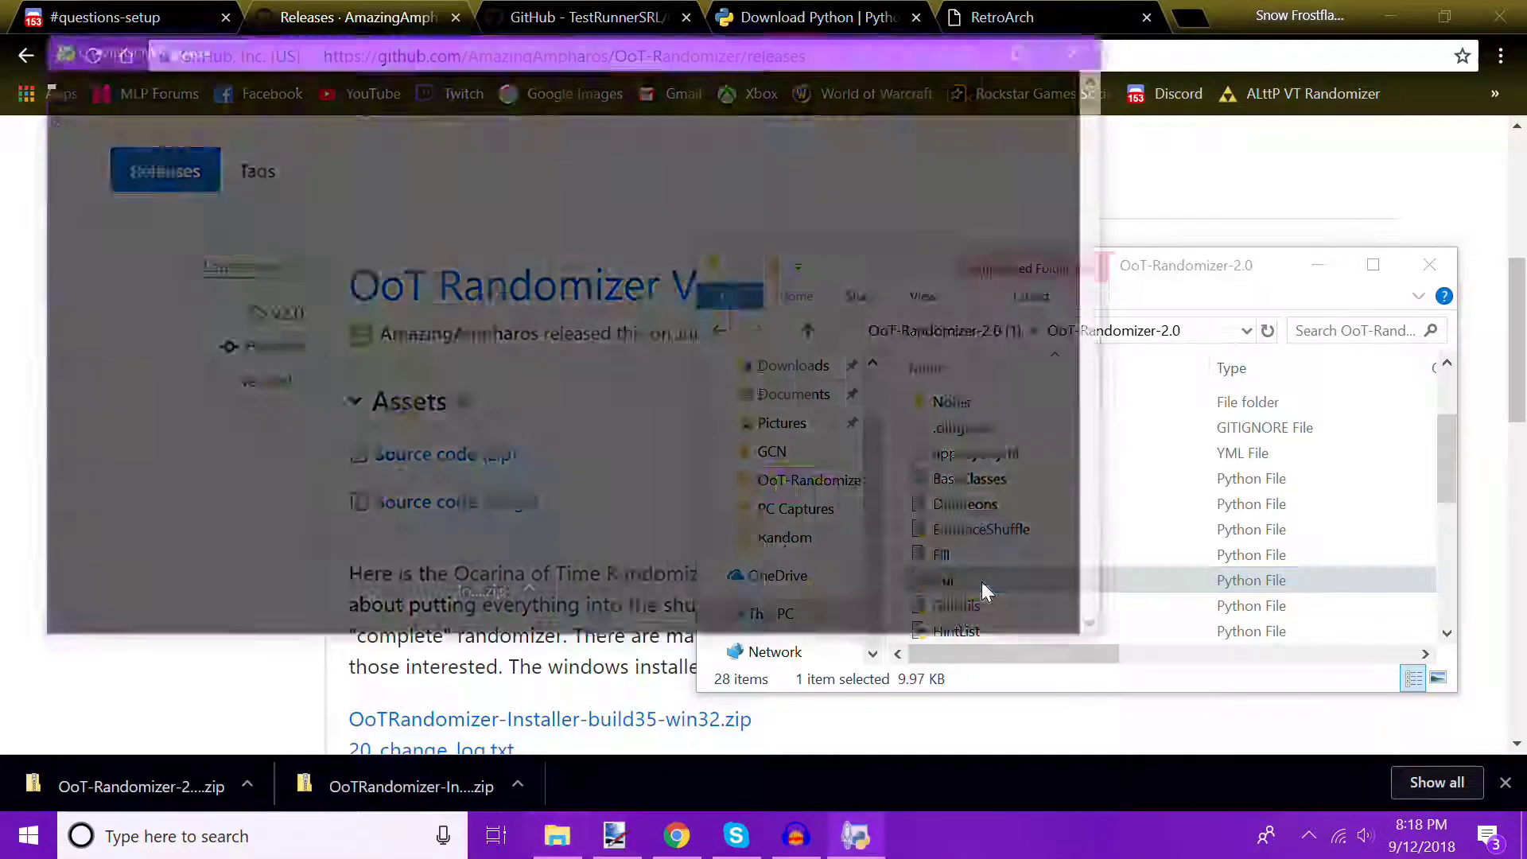
Go back up to Downloads and locate the OoT-Randomizer-2.0 (1) zip.
{"action": "key", "text": "BackSpace"}
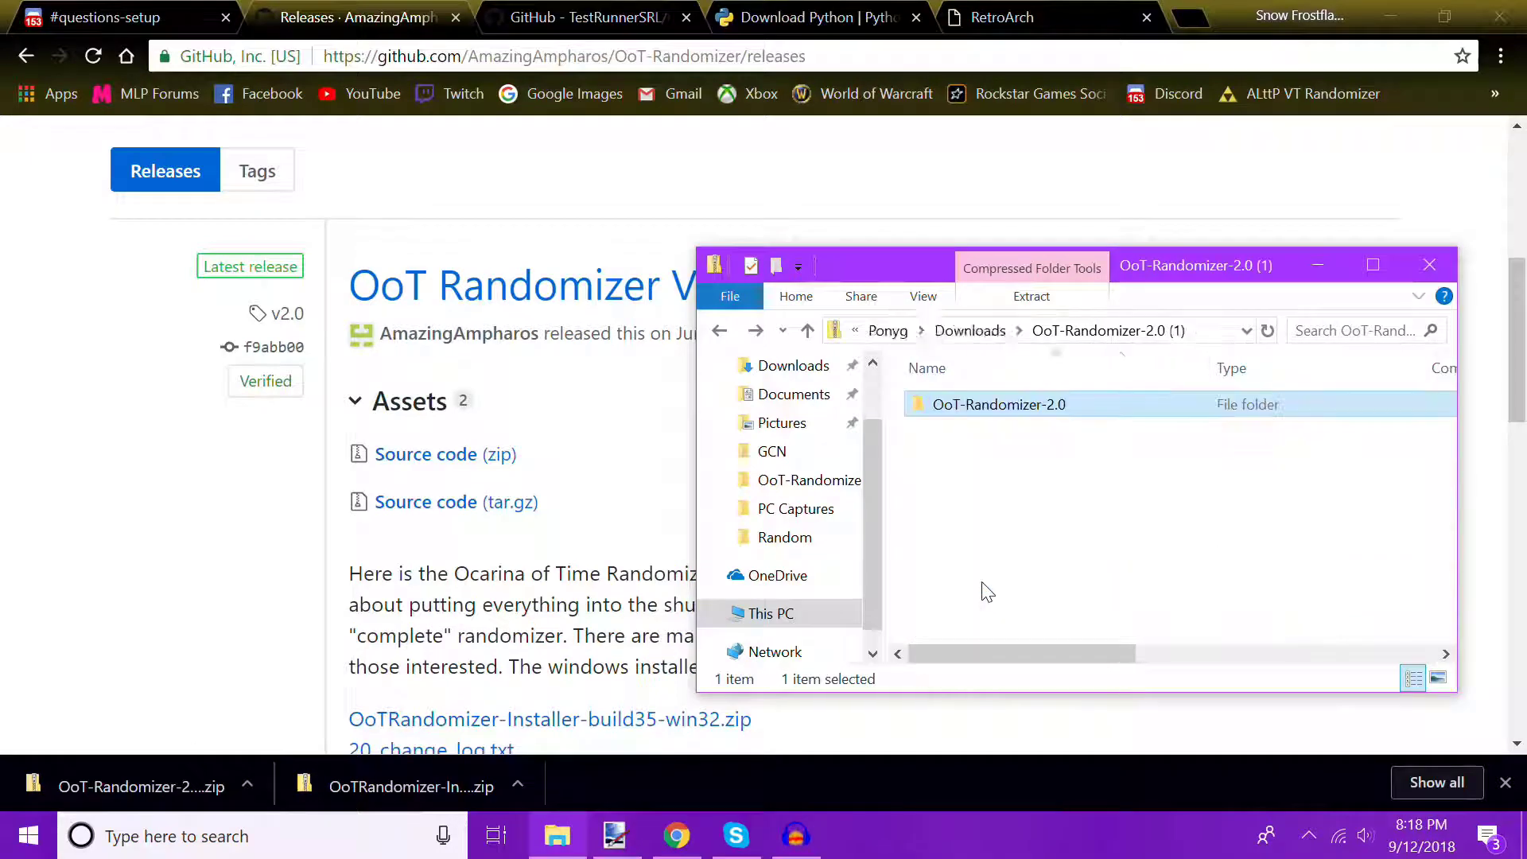
{"action": "key", "text": "BackSpace"}
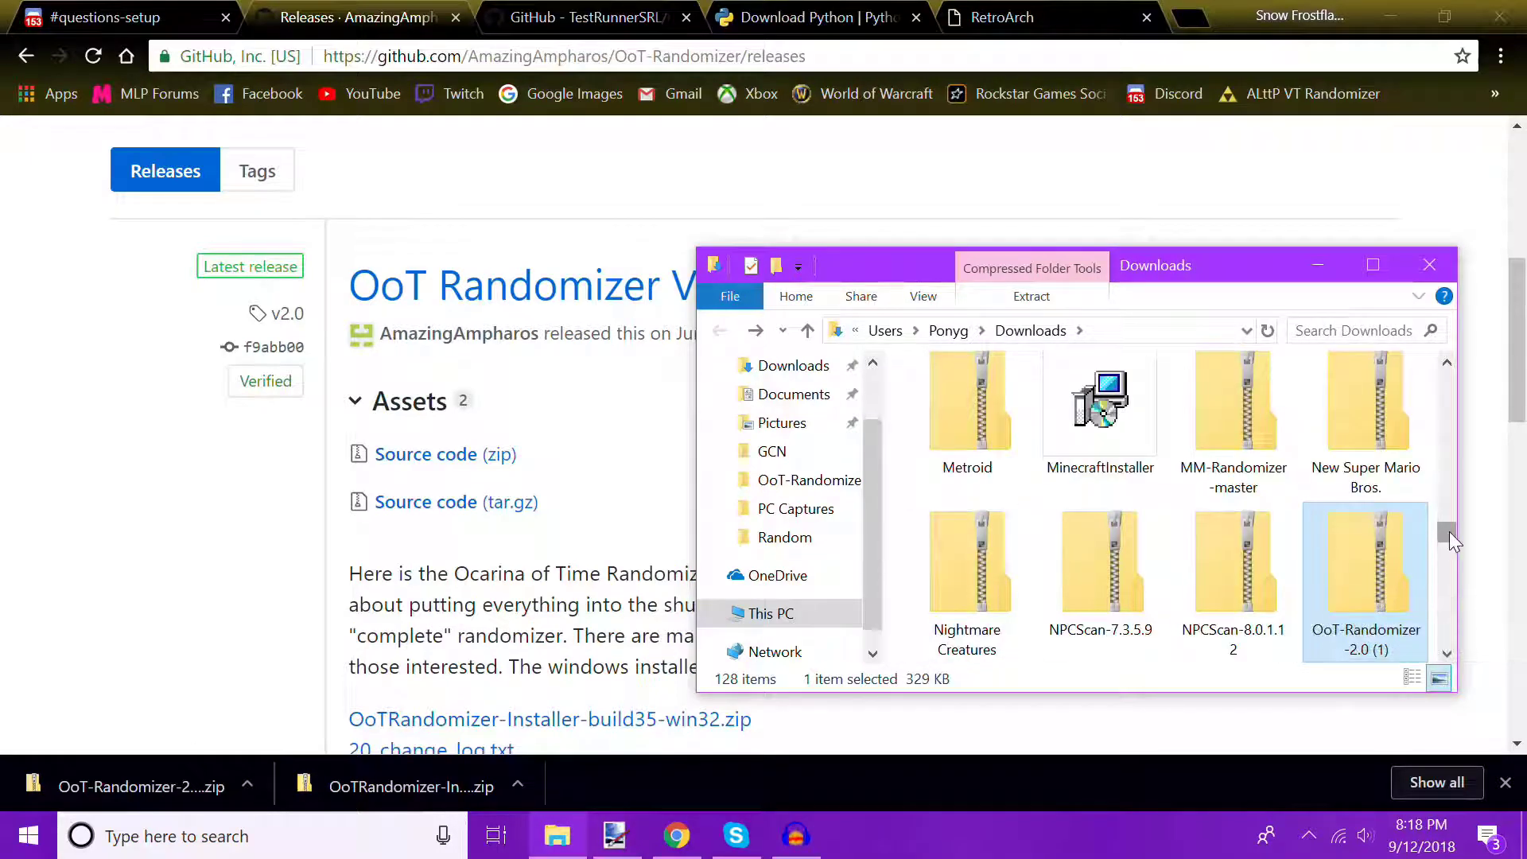
{"action": "scroll", "coordinate": [1383, 538], "scroll_direction": "up", "scroll_amount": 2}
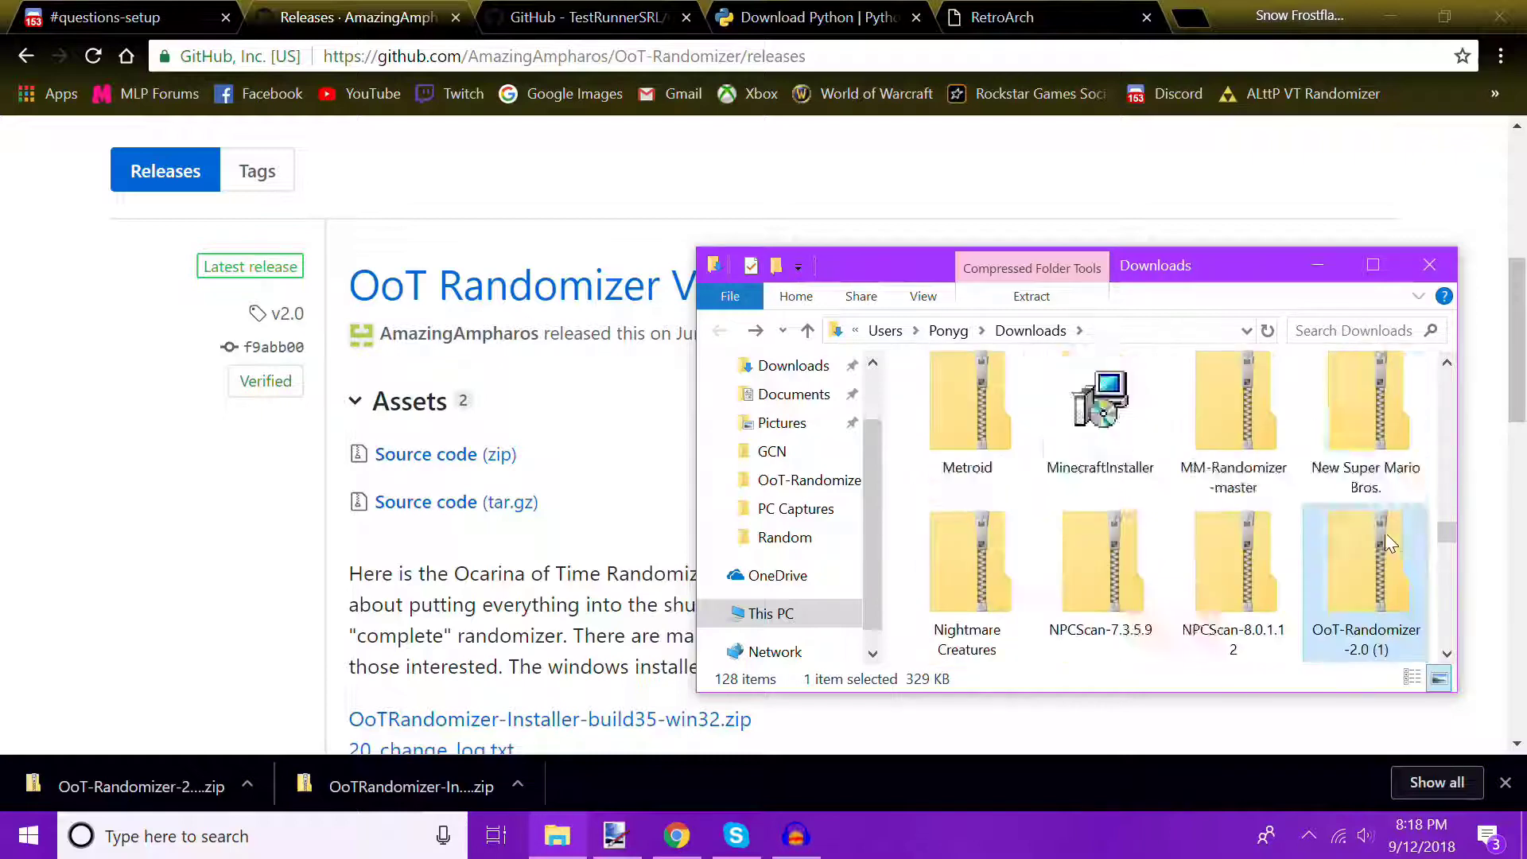
{"action": "scroll", "coordinate": [1383, 533], "scroll_direction": "down", "scroll_amount": 3}
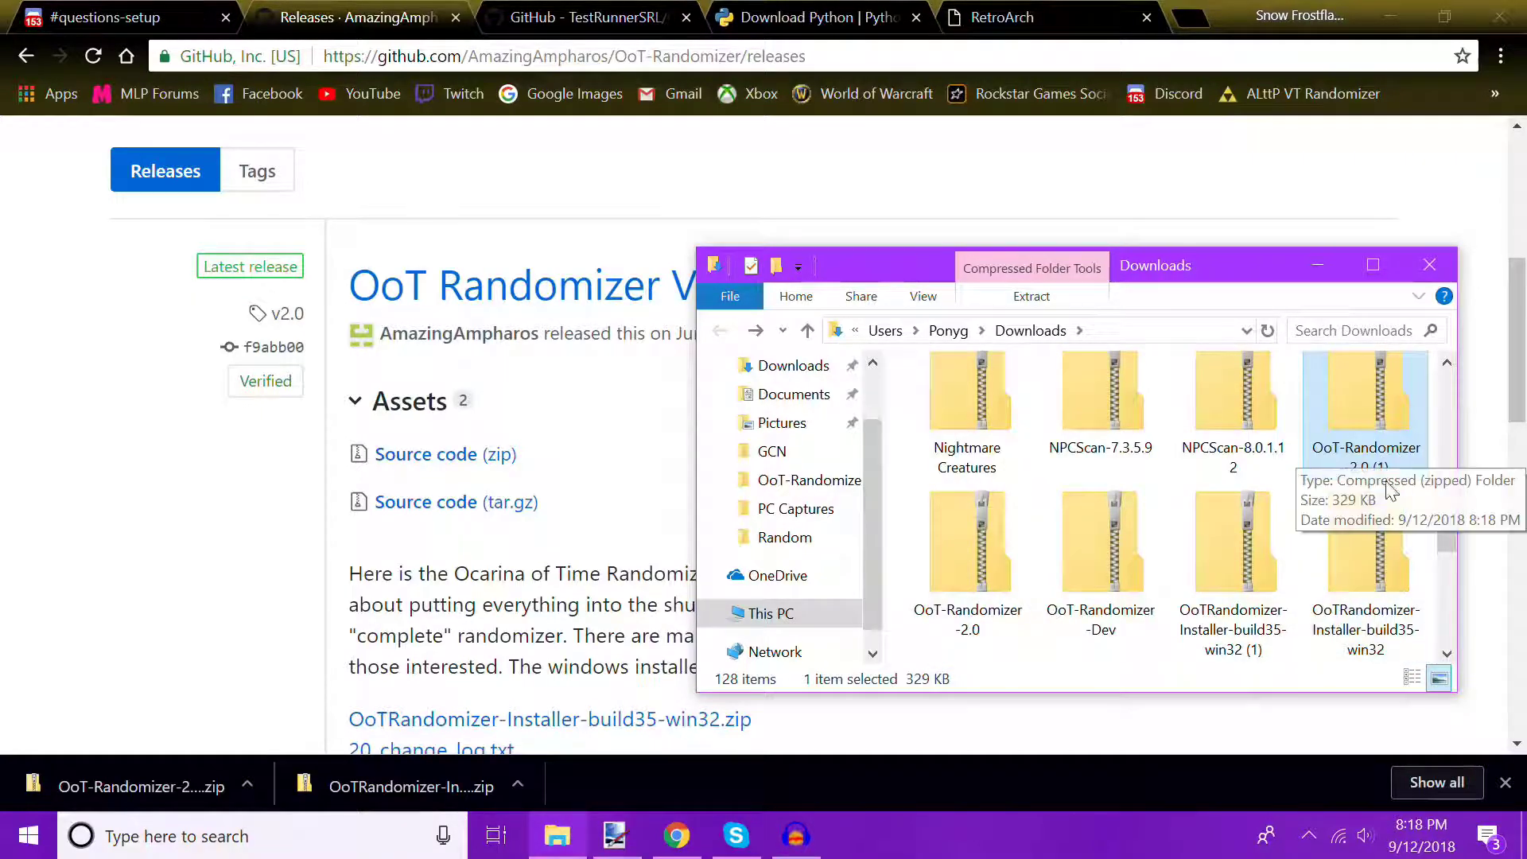
{"action": "left_click_drag", "start_coordinate": [1445, 546], "coordinate": [1445, 545]}
Extract the OoT-Randomizer-2.0 (1) zip into Downloads with 7-Zip Extract Here.
{"action": "right_click", "coordinate": [1372, 514]}
{"action": "mouse_move", "coordinate": [1300, 361]}
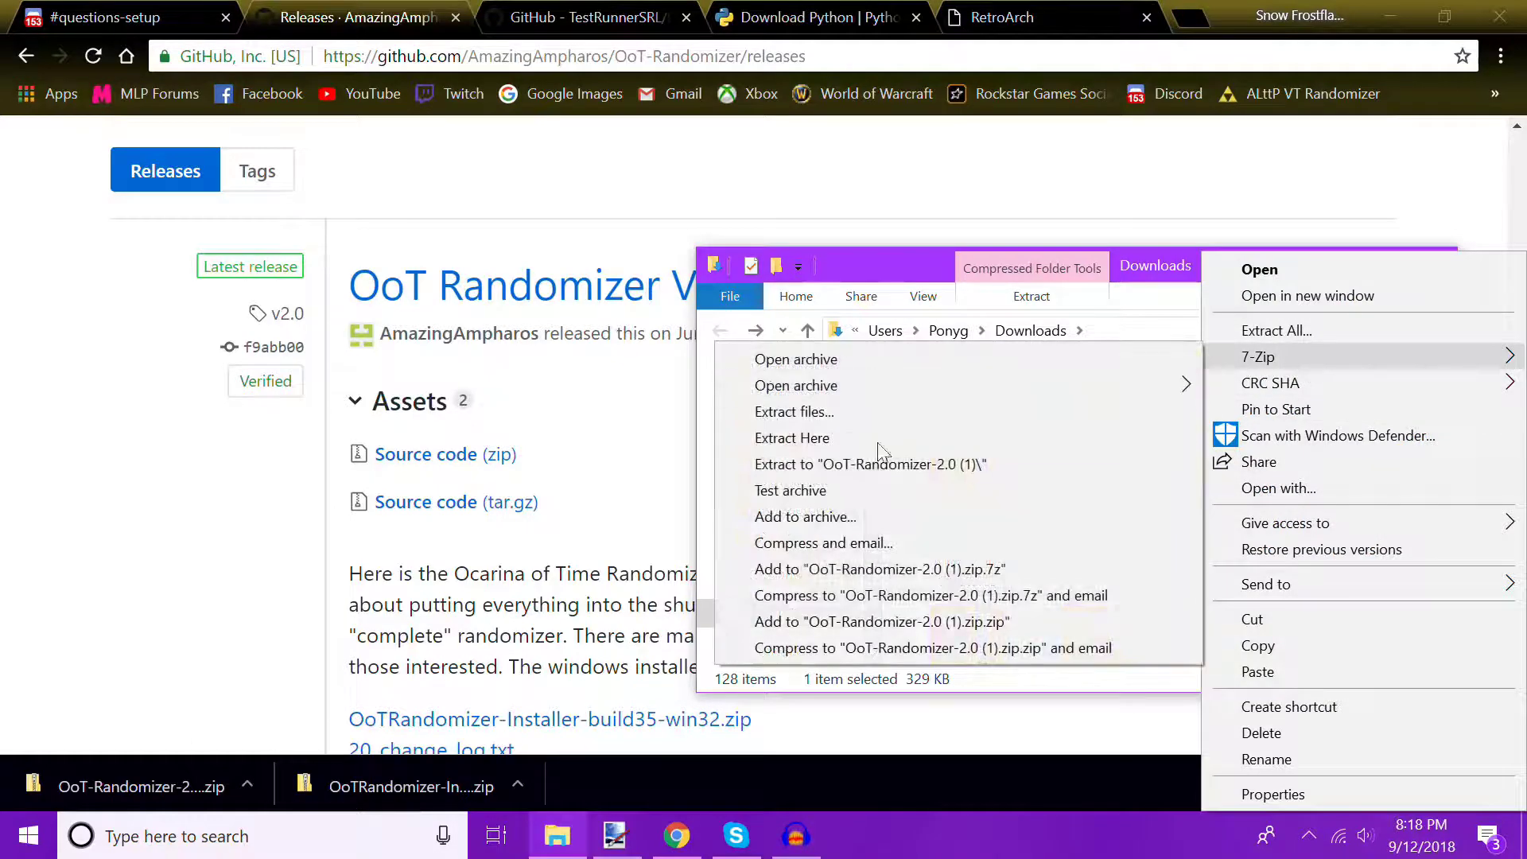
{"action": "left_click", "coordinate": [1066, 464]}
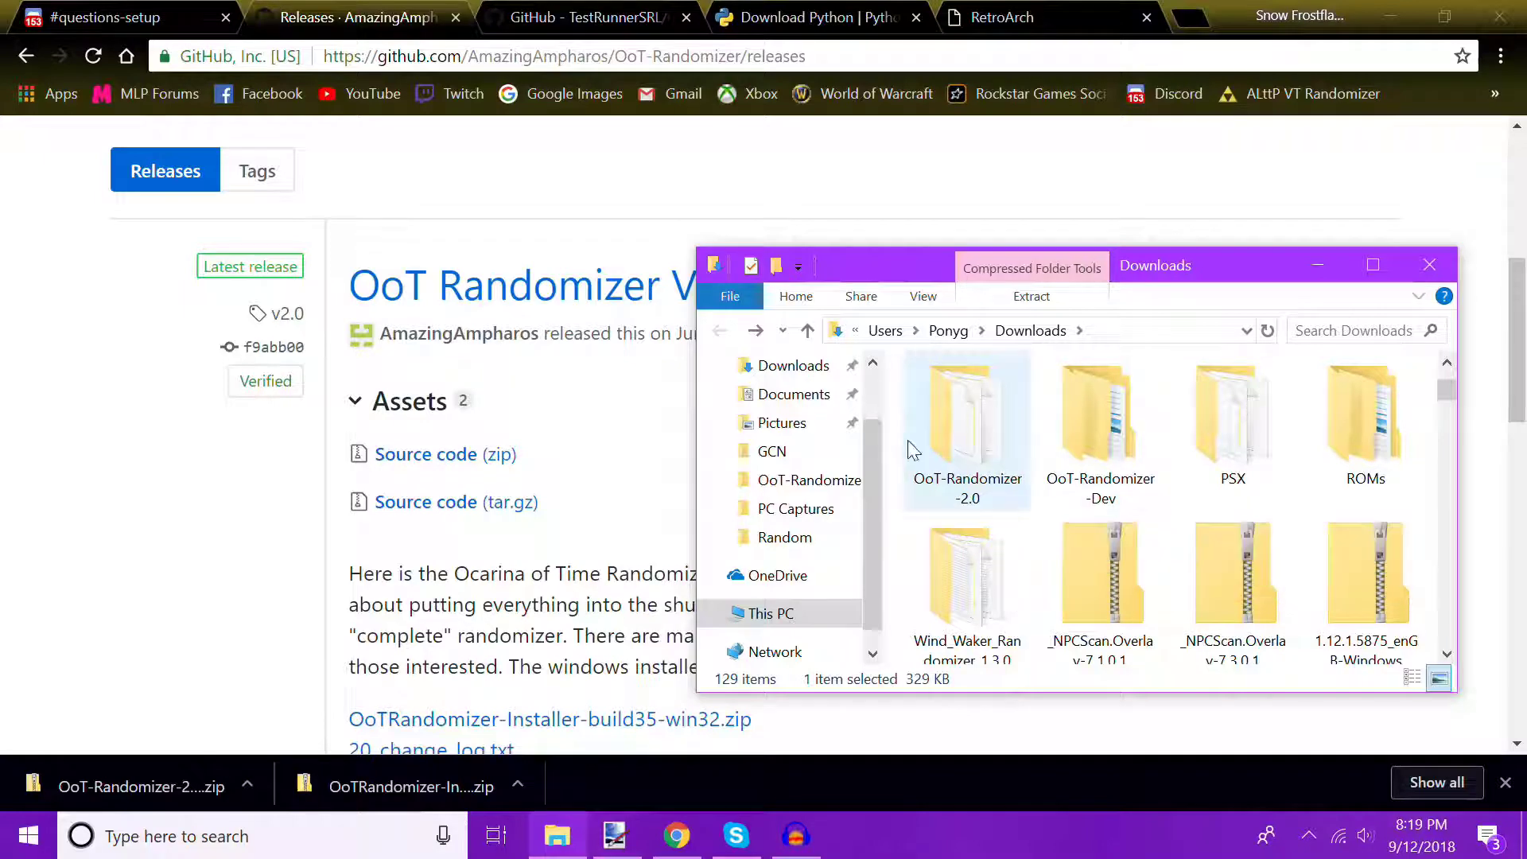
Run Gui.py from the extracted OoT-Randomizer-2.0 folder.
{"action": "double_click", "coordinate": [975, 437]}
{"action": "scroll", "coordinate": [1026, 504], "scroll_direction": "down", "scroll_amount": 4}
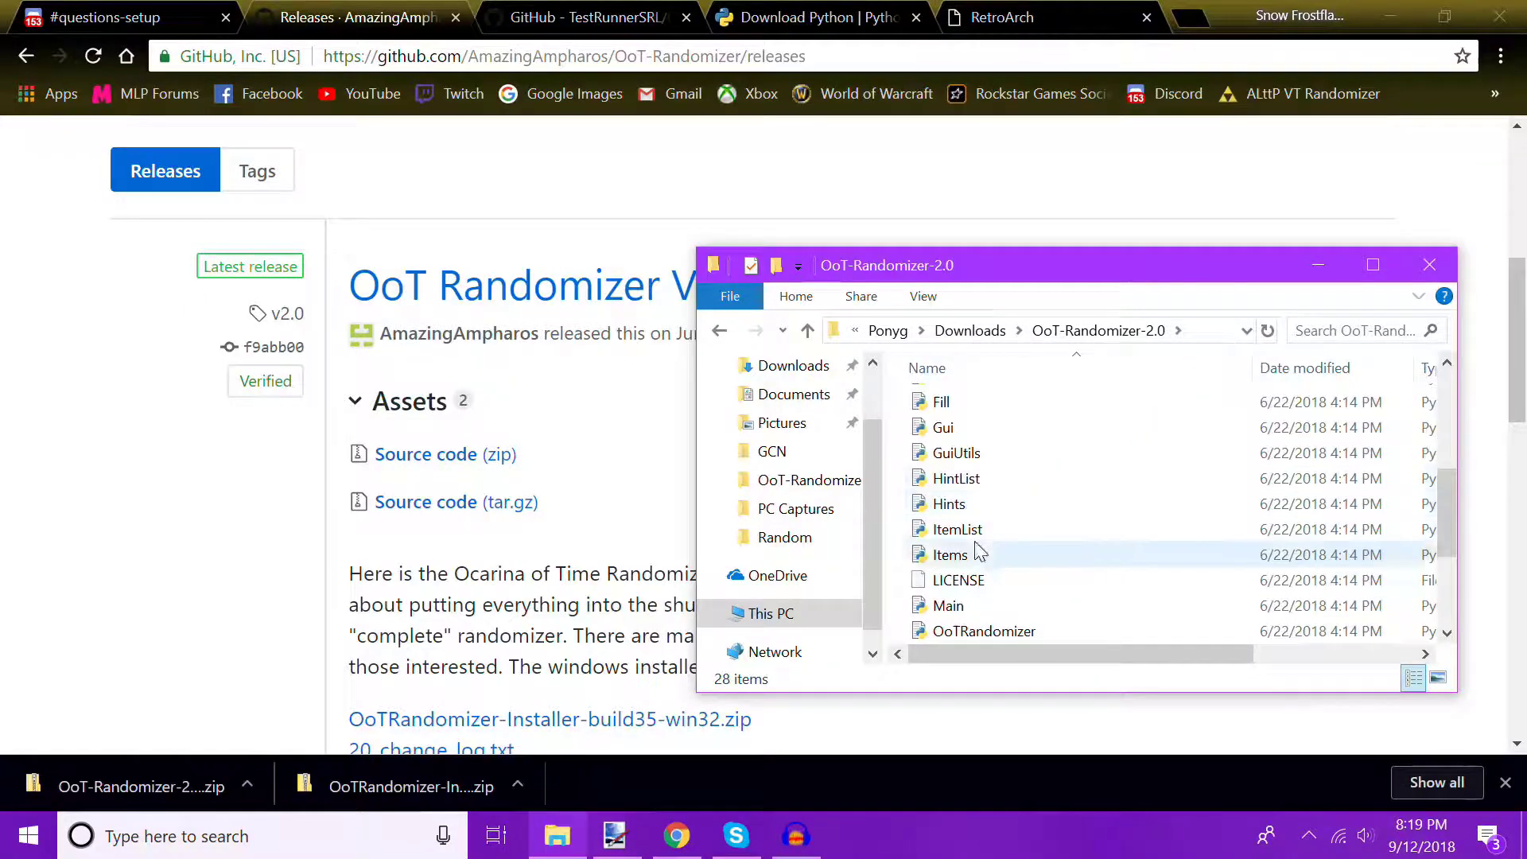
{"action": "double_click", "coordinate": [968, 428]}
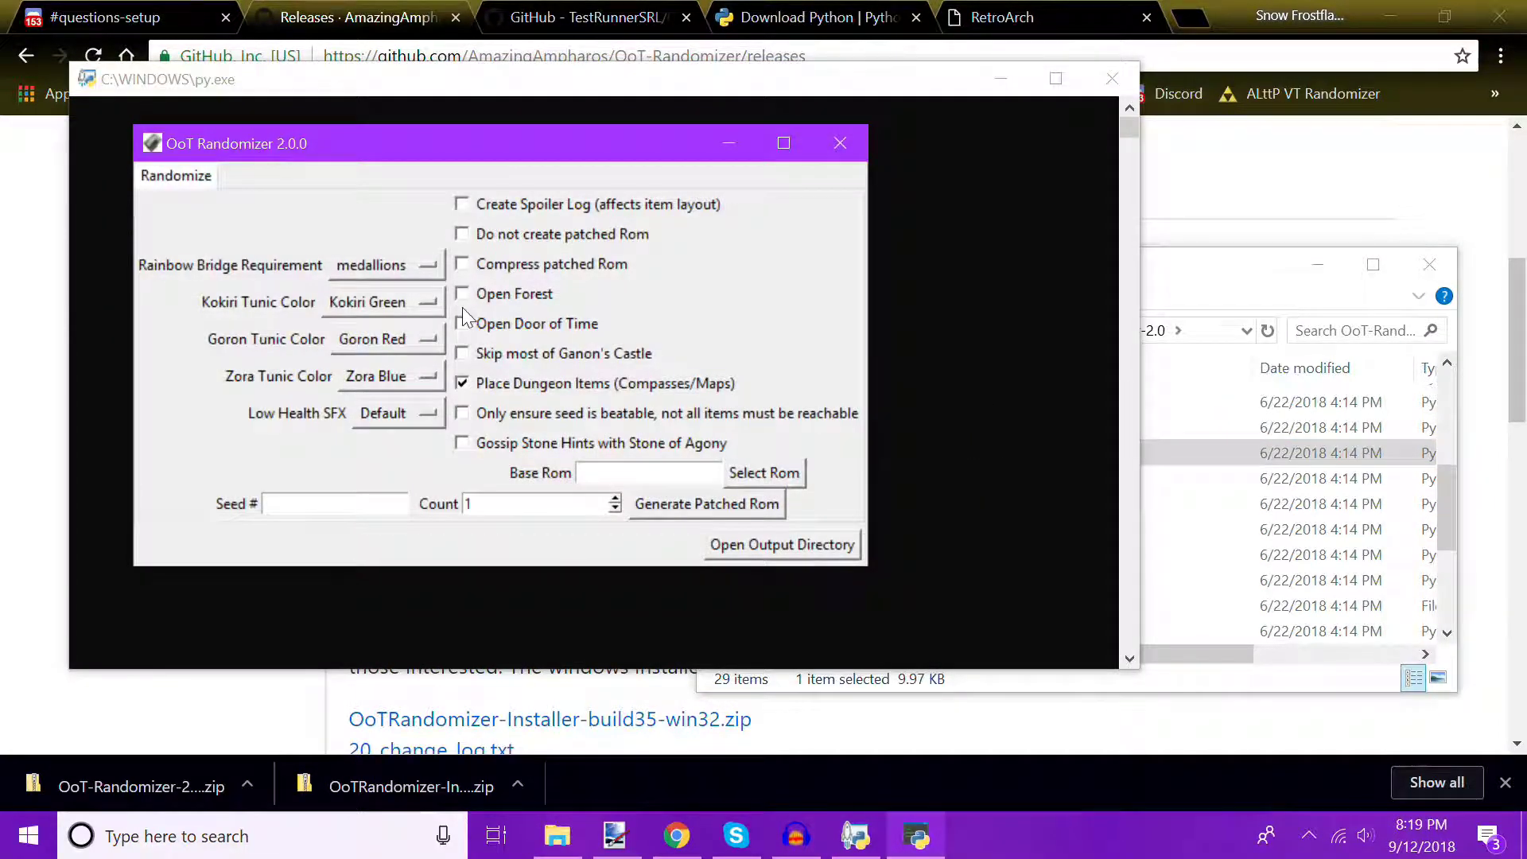
Close the OoT Randomizer 2.0.0 window and return Explorer to Downloads.
{"action": "left_click", "coordinate": [837, 144]}
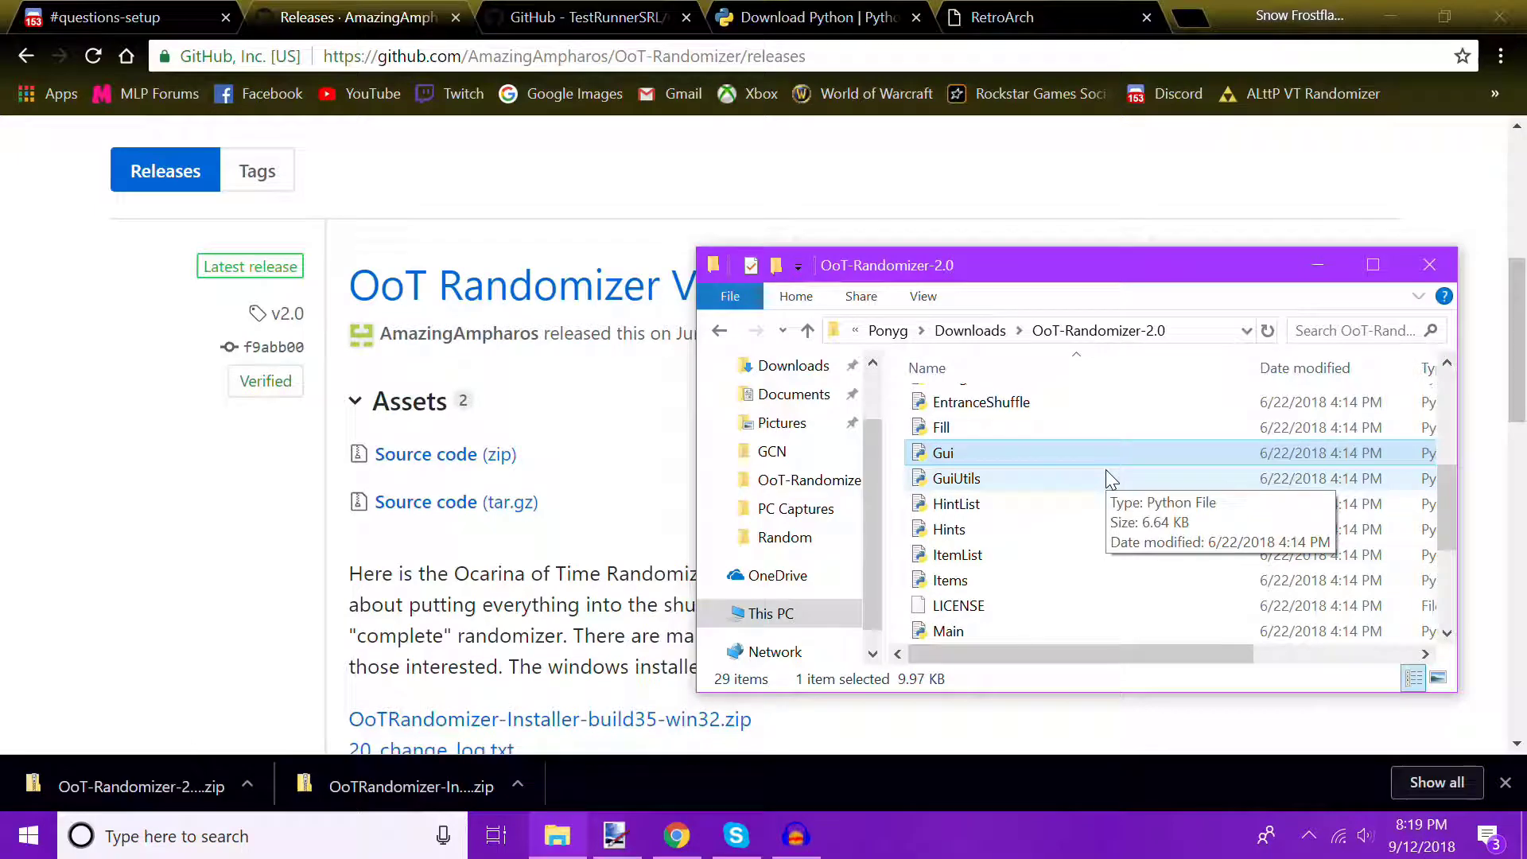
{"action": "key", "text": "BackSpace"}
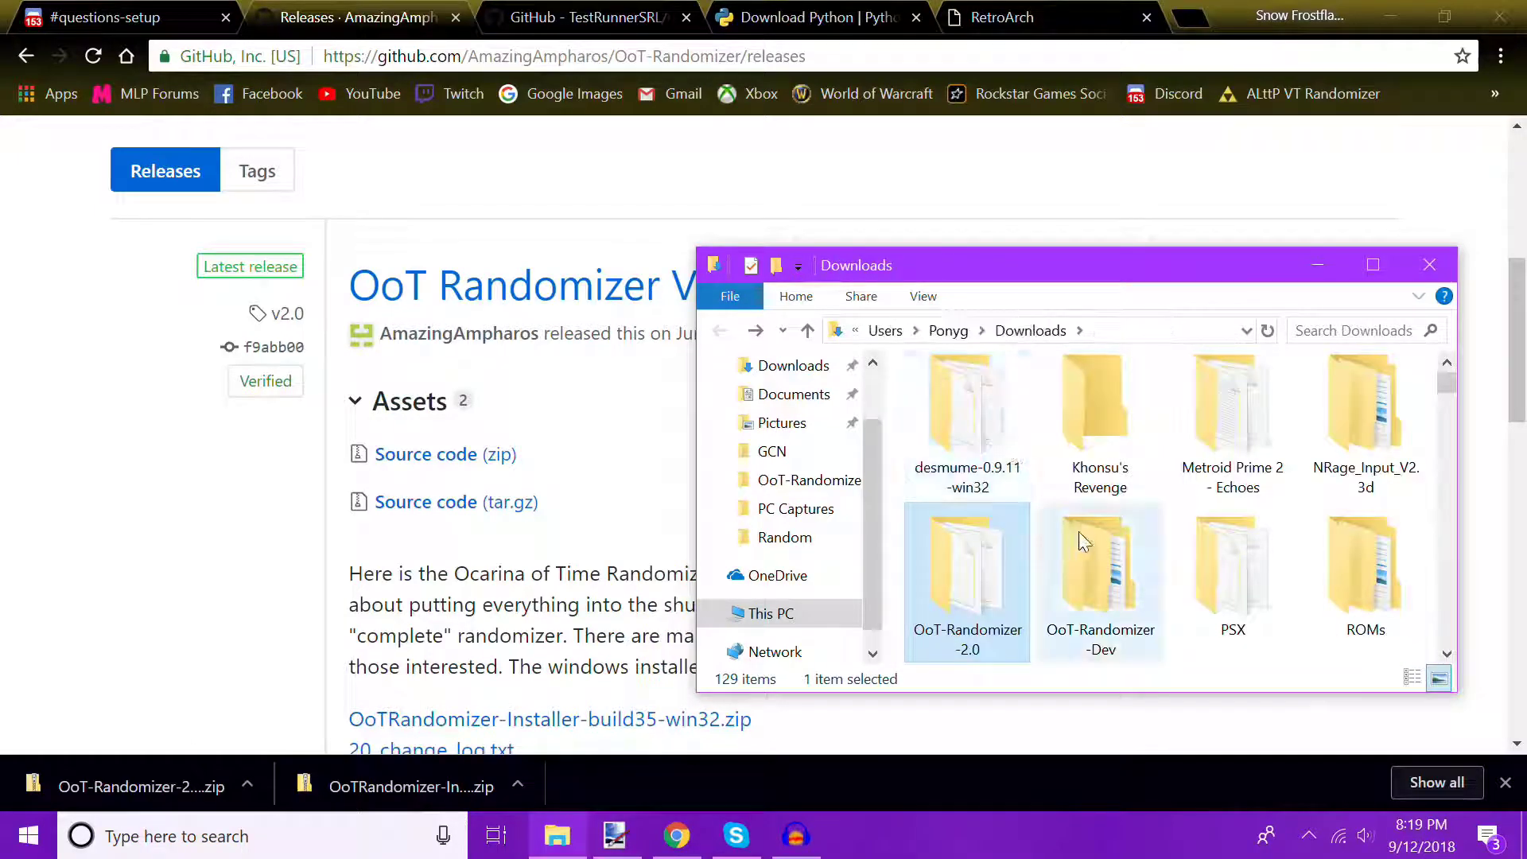
Show the Clone or download options on the fork's Dev branch repository page.
{"action": "left_click", "coordinate": [570, 17]}
{"action": "scroll", "coordinate": [1066, 489], "scroll_direction": "down", "scroll_amount": 4}
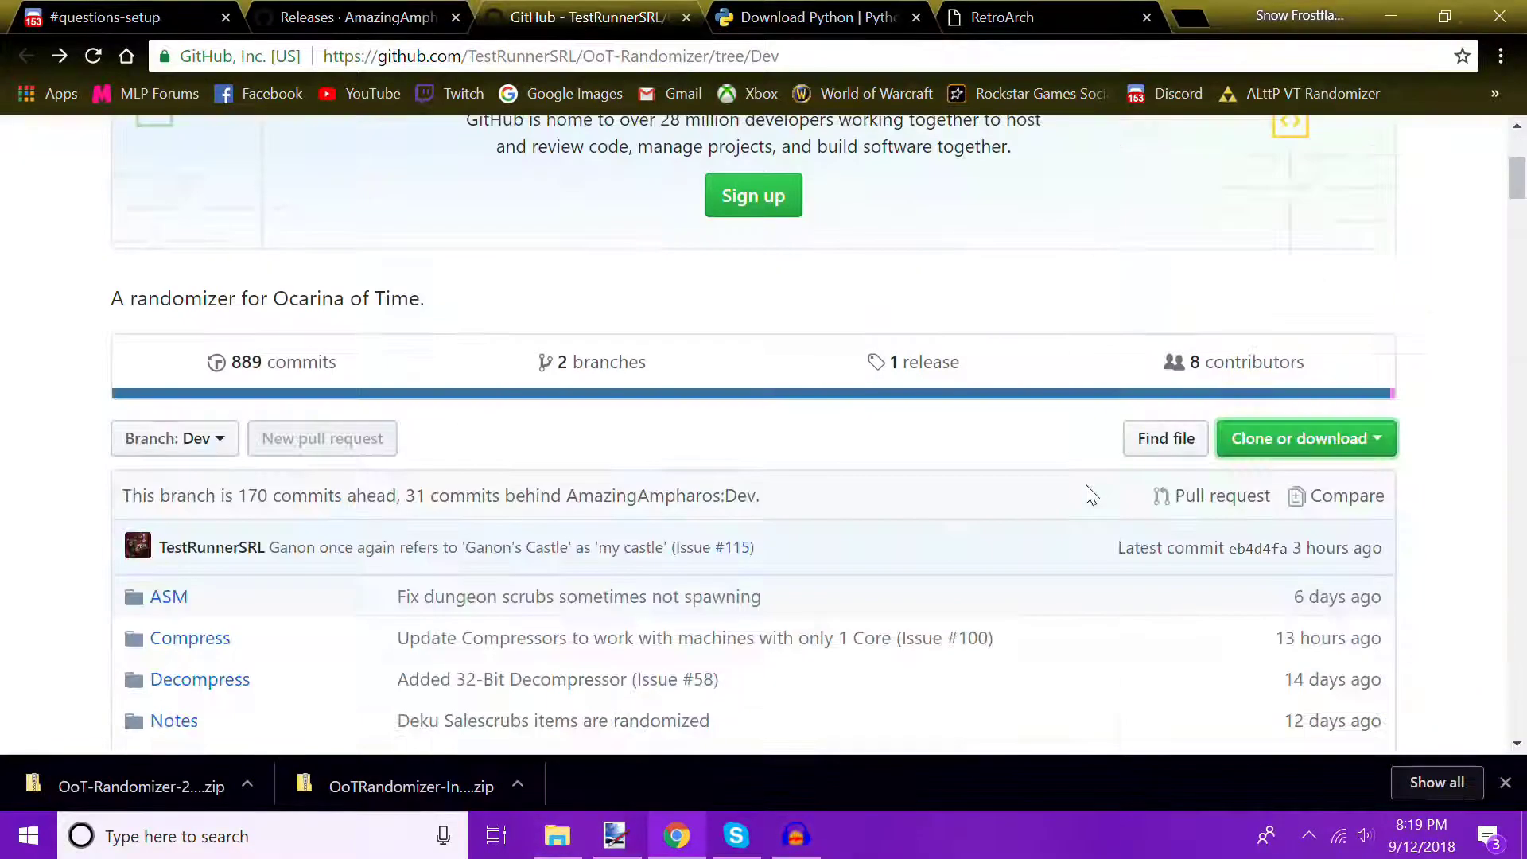
{"action": "left_click", "coordinate": [1328, 444]}
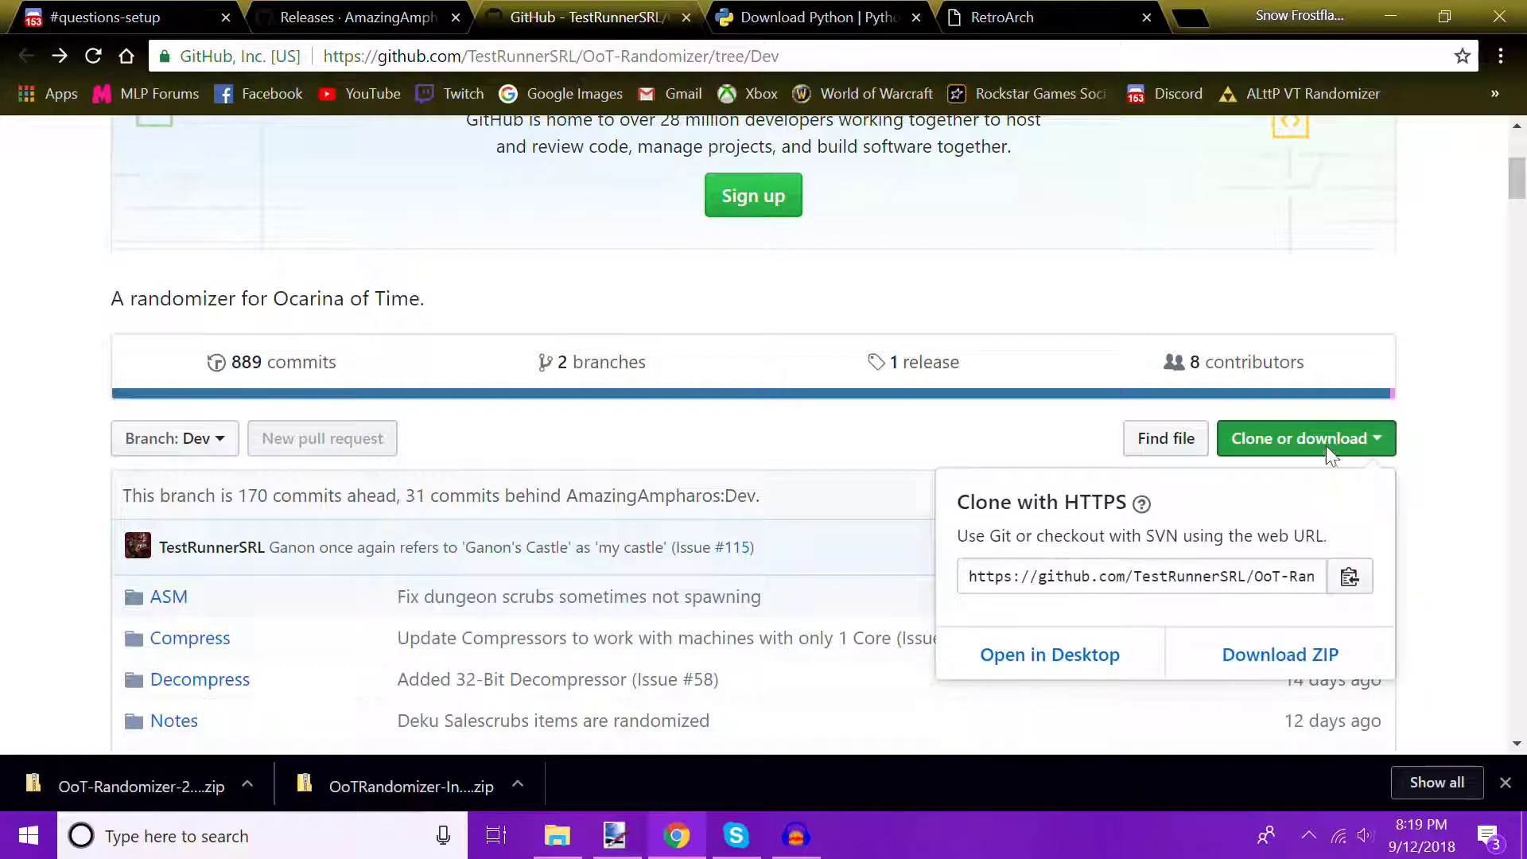
Run Gui.py from Downloads > OoT-Randomizer-Dev > OoT-Randomizer-Dev (version 2.17.5 f.LUM).
{"action": "left_click", "coordinate": [556, 848]}
{"action": "scroll", "coordinate": [1230, 597], "scroll_direction": "down", "scroll_amount": 10}
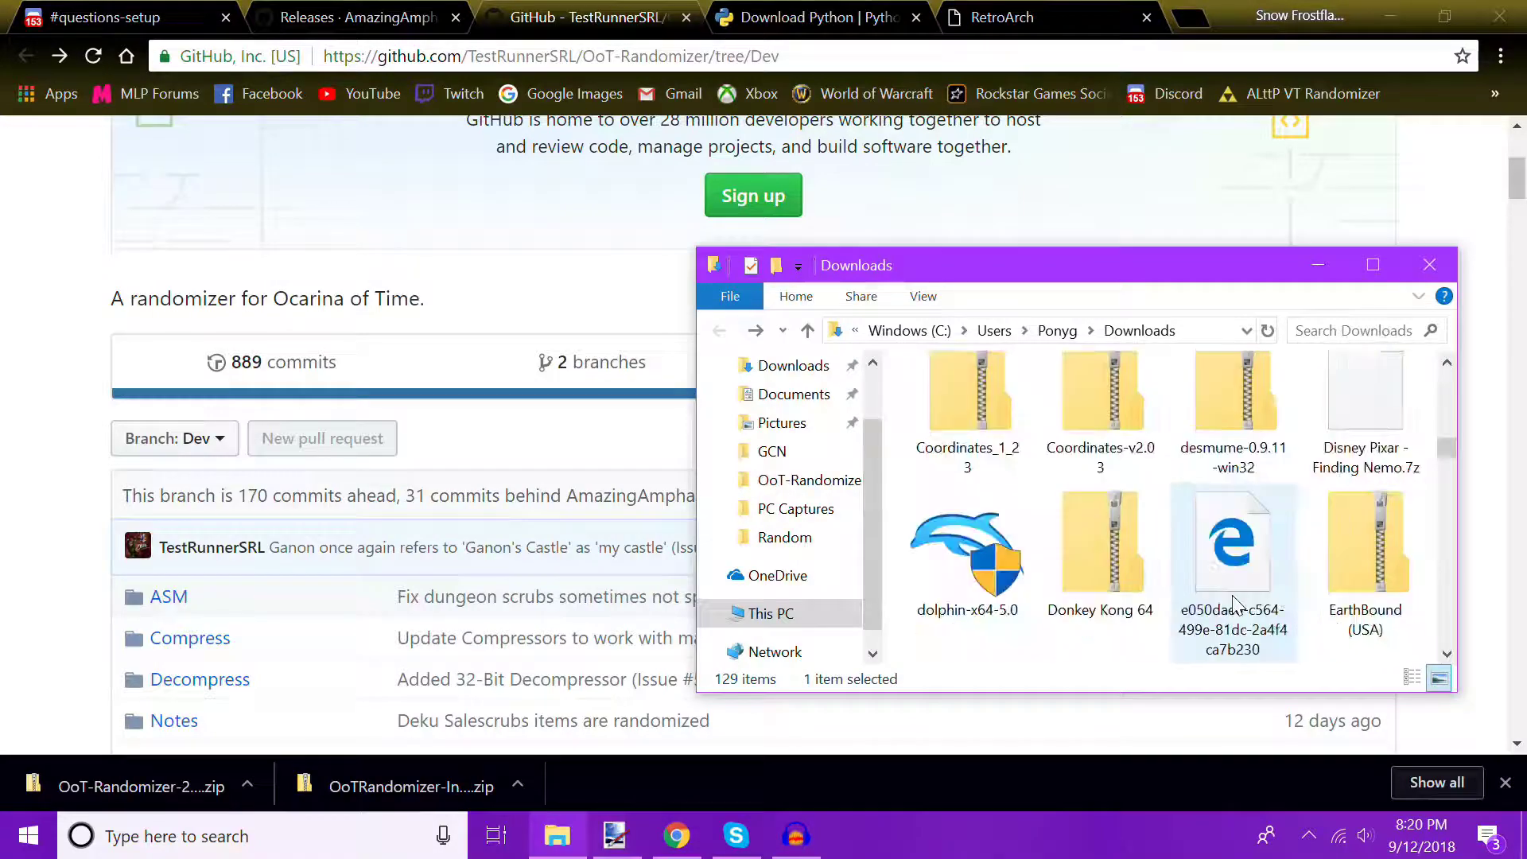
{"action": "scroll", "coordinate": [1303, 598], "scroll_direction": "down", "scroll_amount": 10}
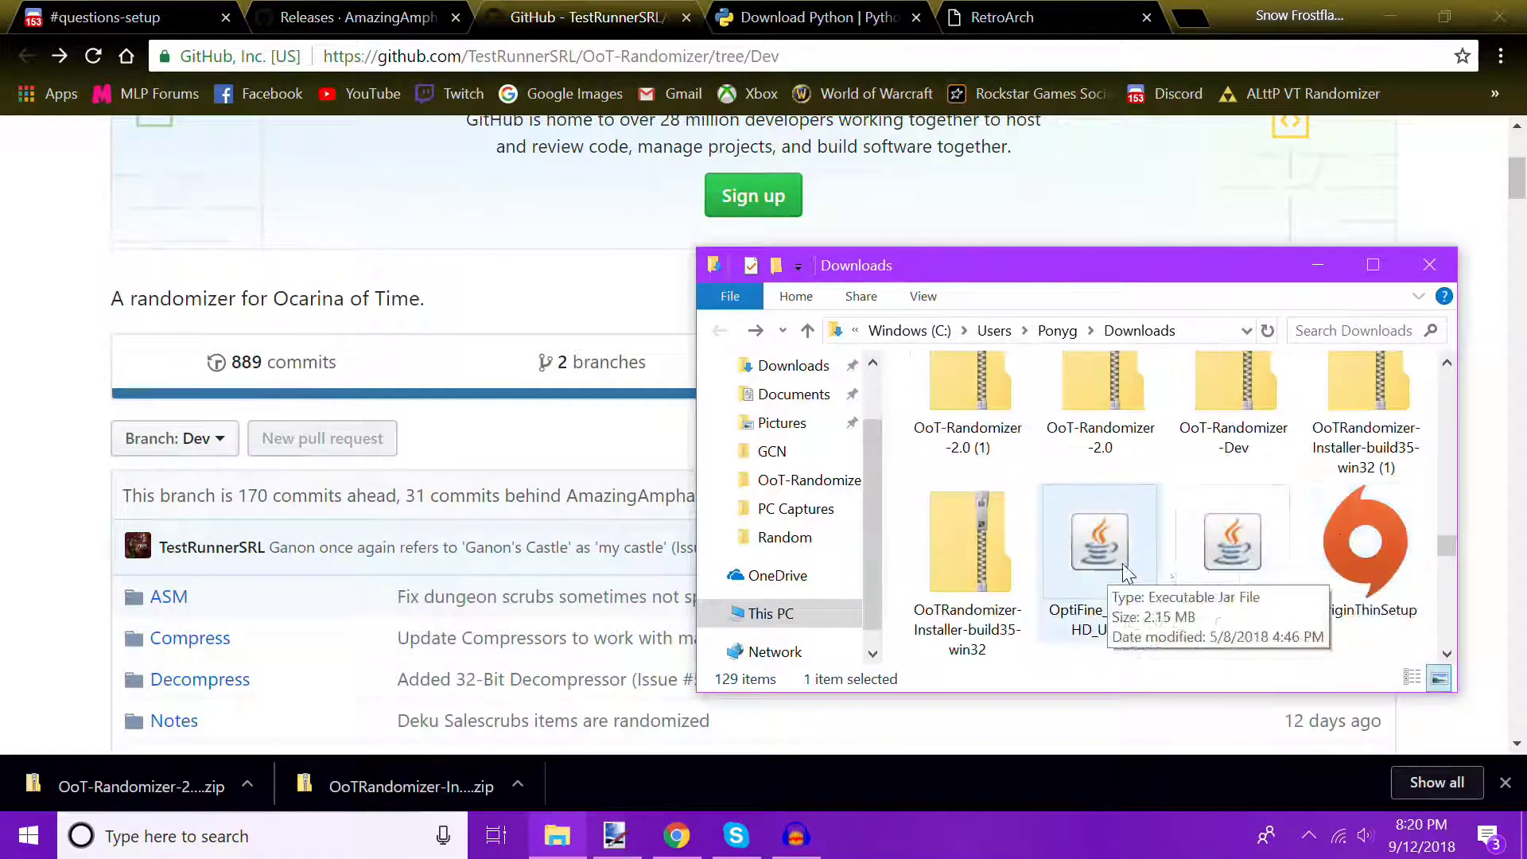
{"action": "scroll", "coordinate": [1263, 544], "scroll_direction": "up", "scroll_amount": 20}
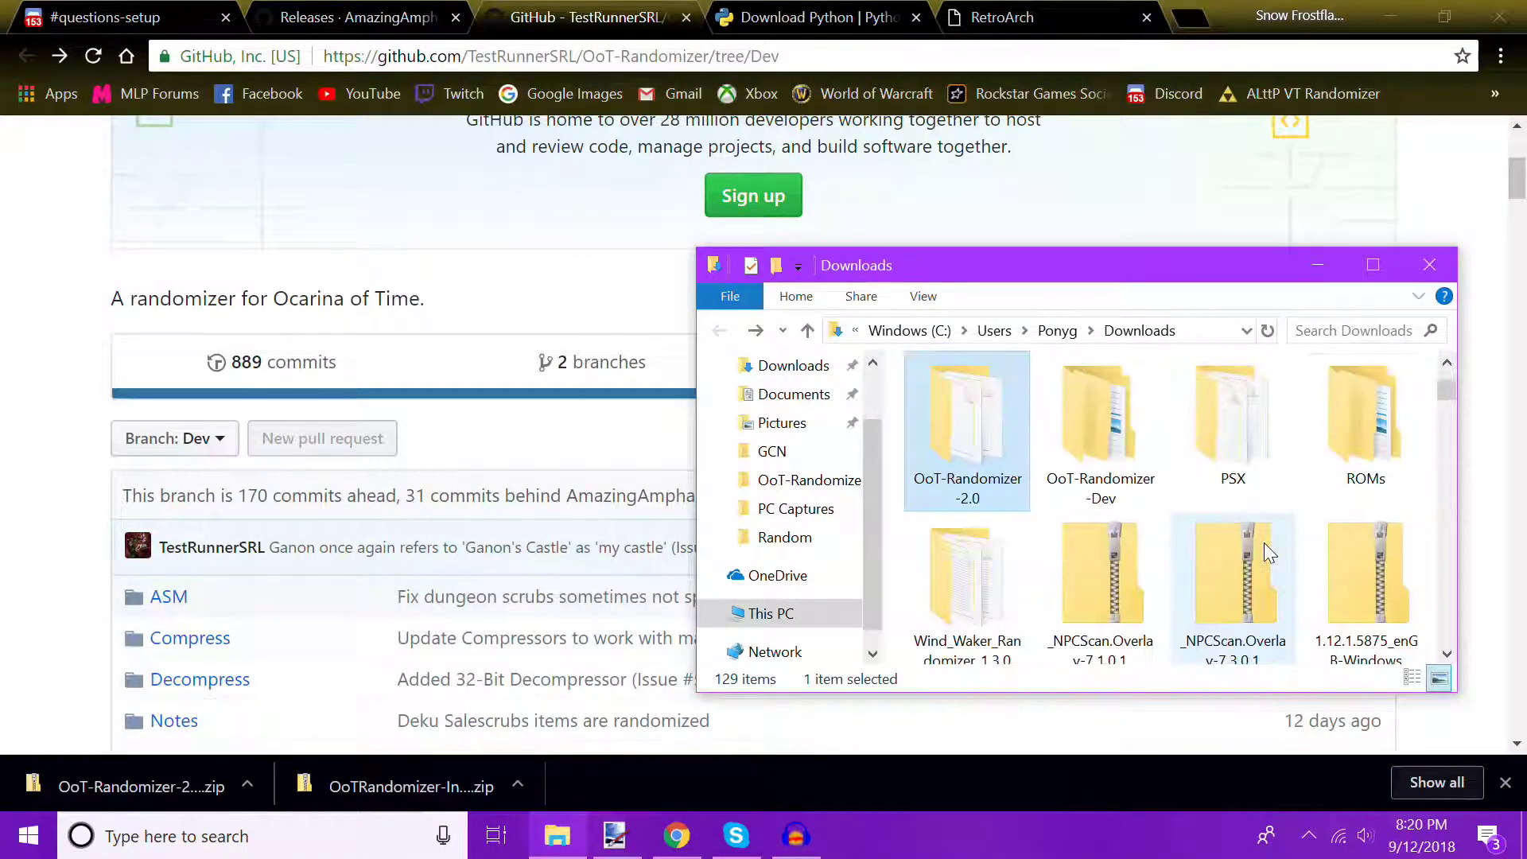
{"action": "double_click", "coordinate": [1099, 432]}
{"action": "double_click", "coordinate": [1034, 405]}
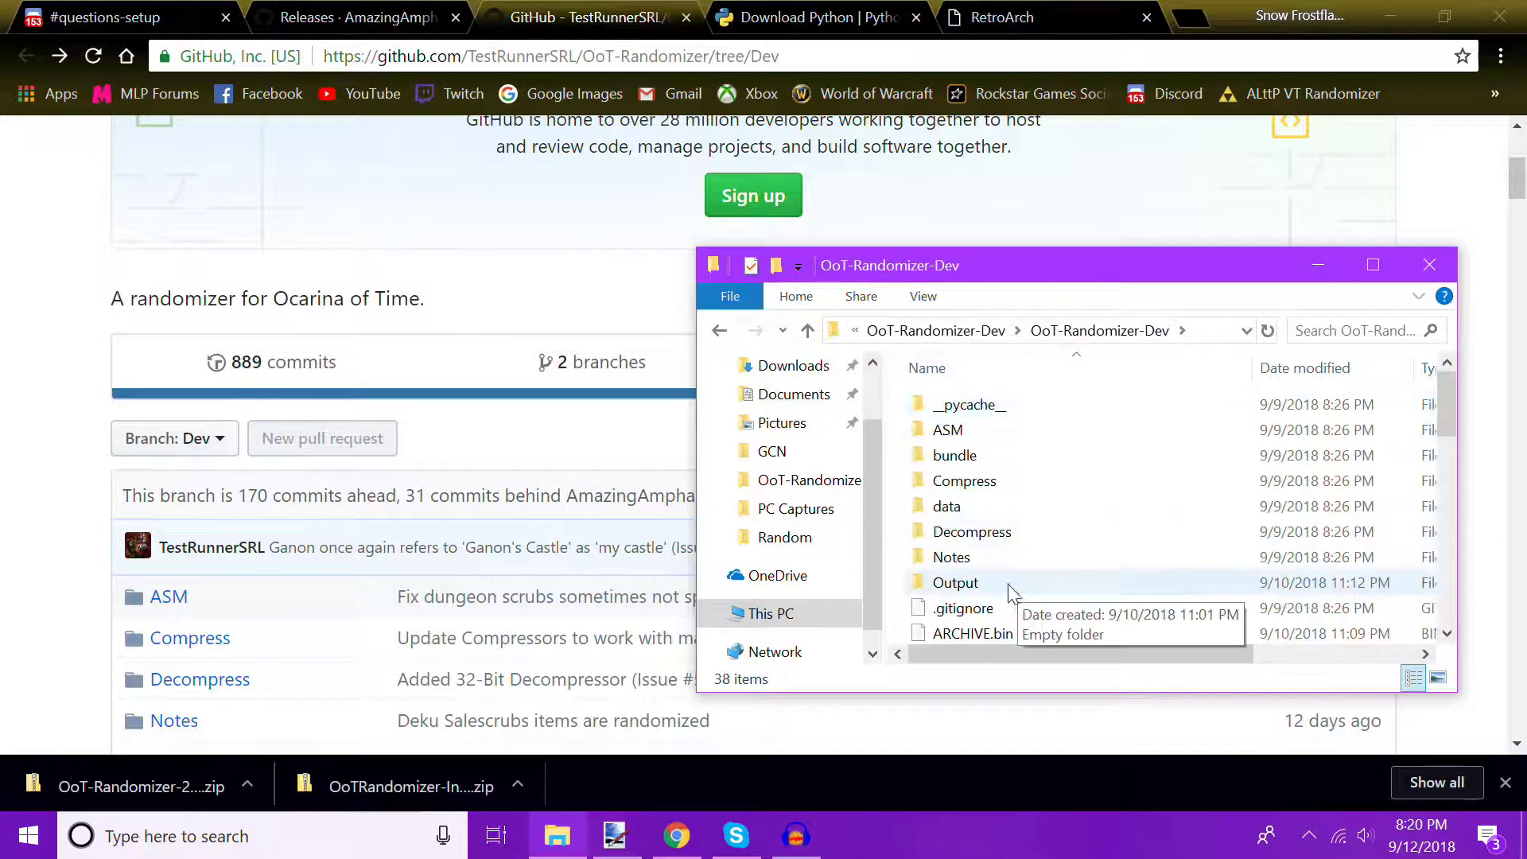
{"action": "scroll", "coordinate": [1006, 592], "scroll_direction": "down", "scroll_amount": 2}
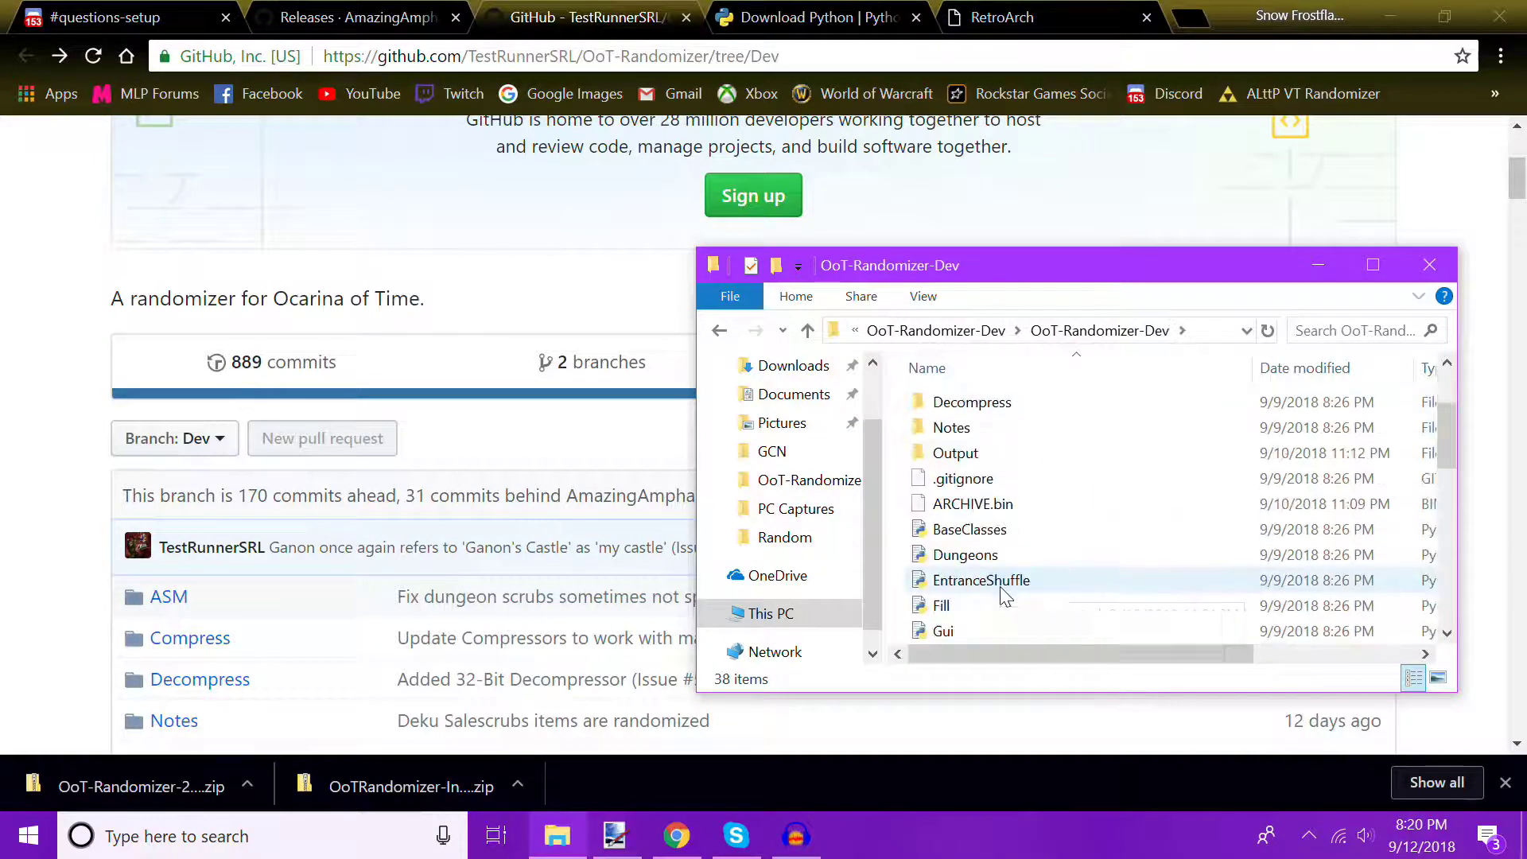
{"action": "double_click", "coordinate": [949, 634]}
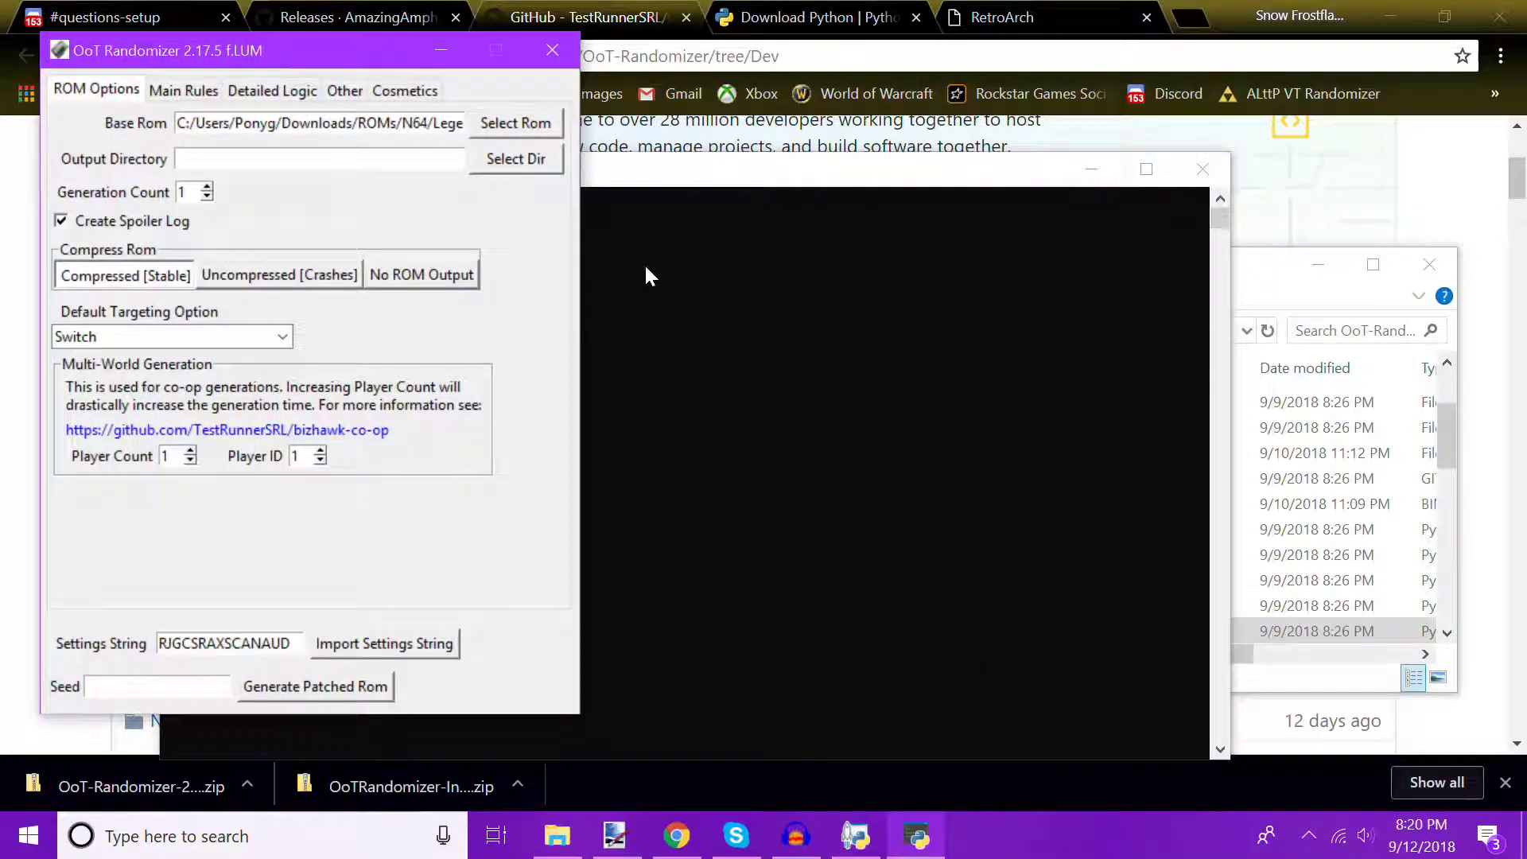
Close the Dev randomizer and its folder, and minimize Chrome to show the desktop.
{"action": "left_click", "coordinate": [559, 53]}
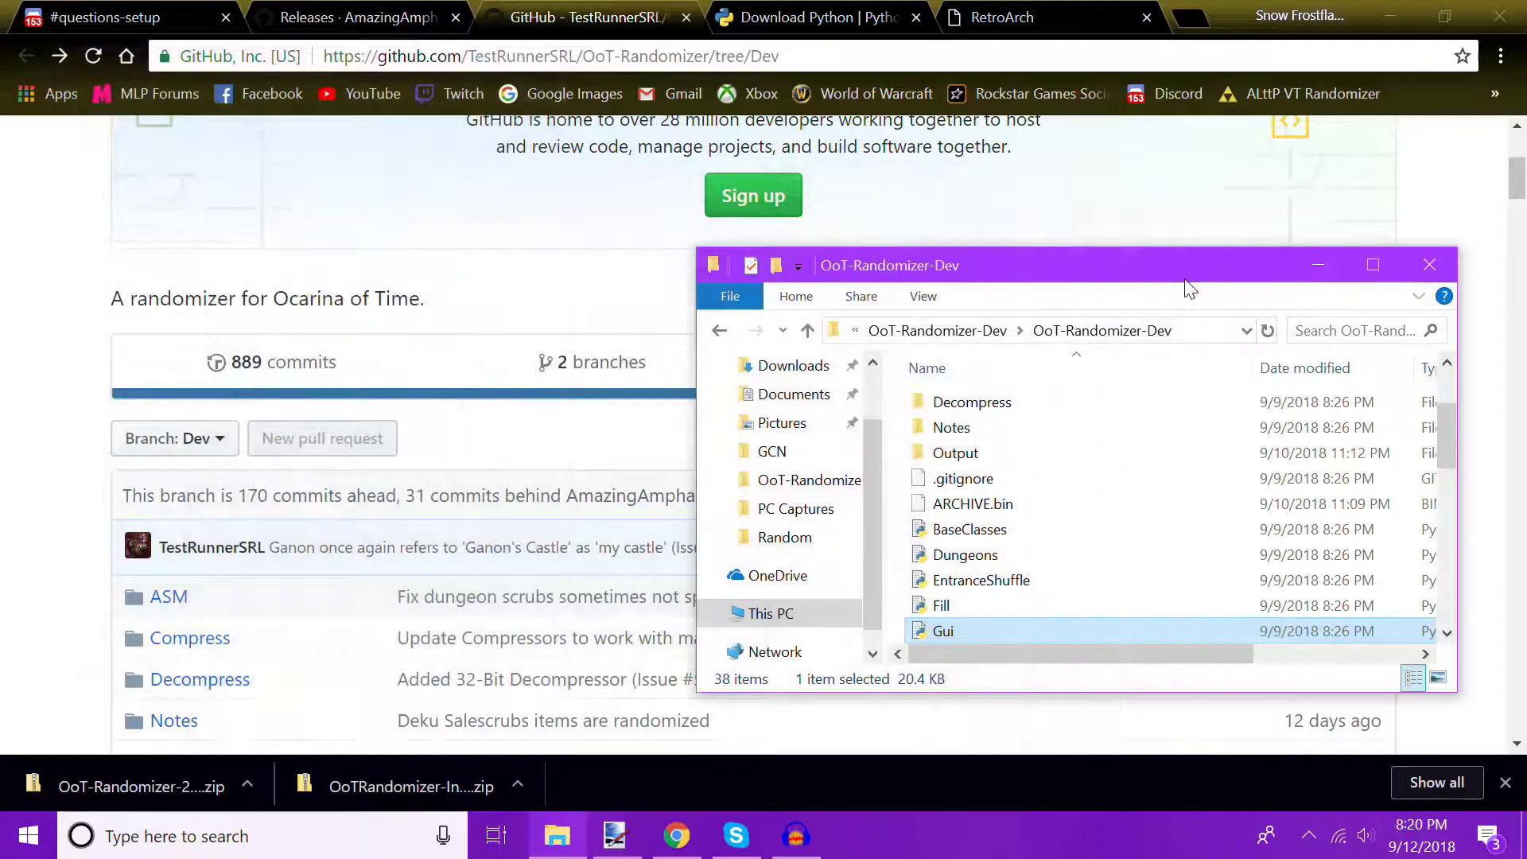
{"action": "left_click", "coordinate": [1429, 264]}
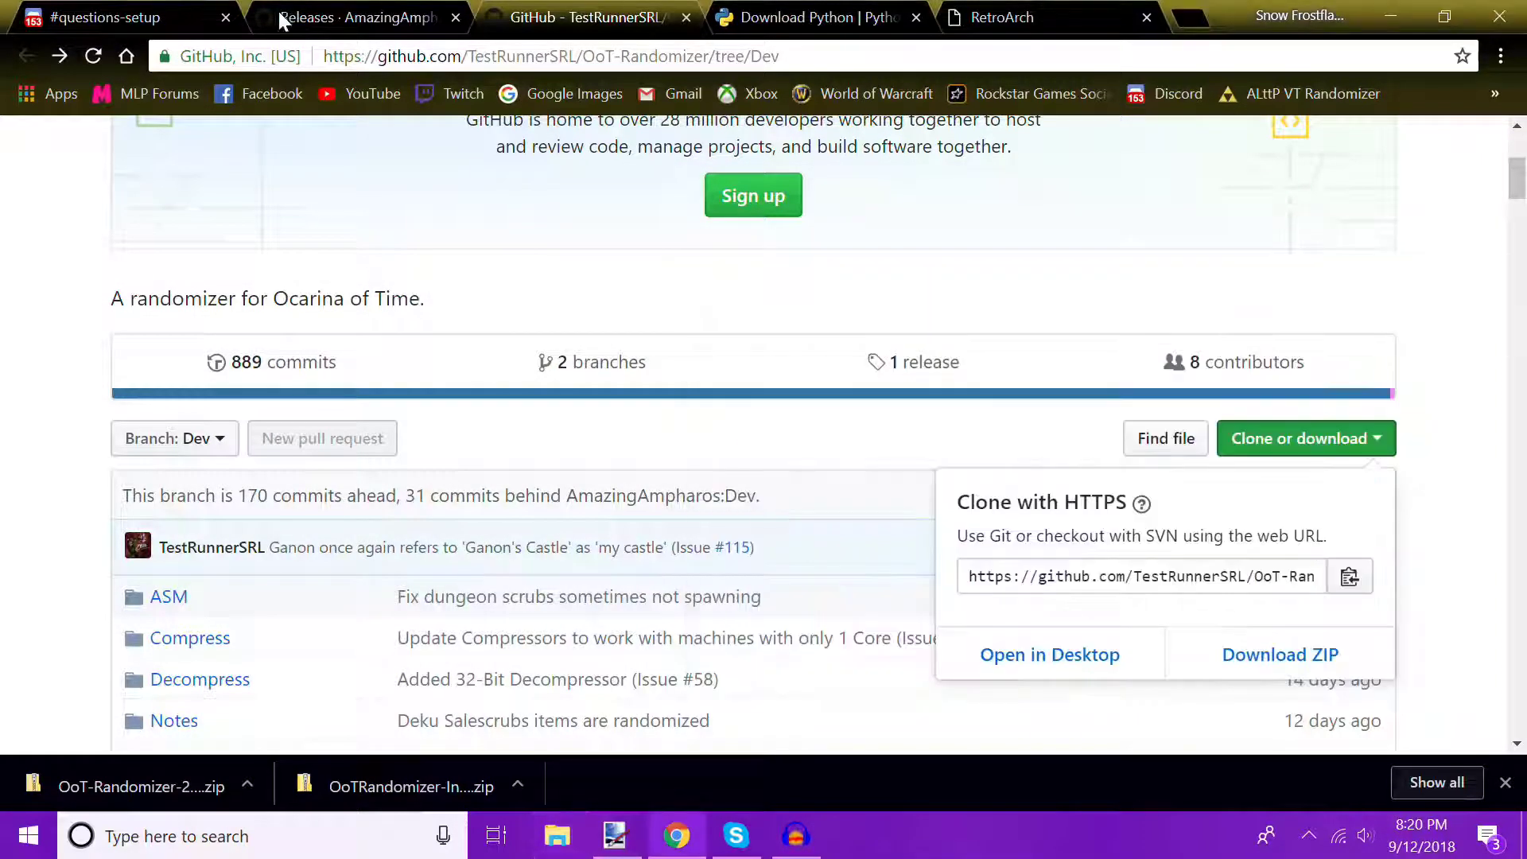
{"action": "left_click", "coordinate": [1399, 14]}
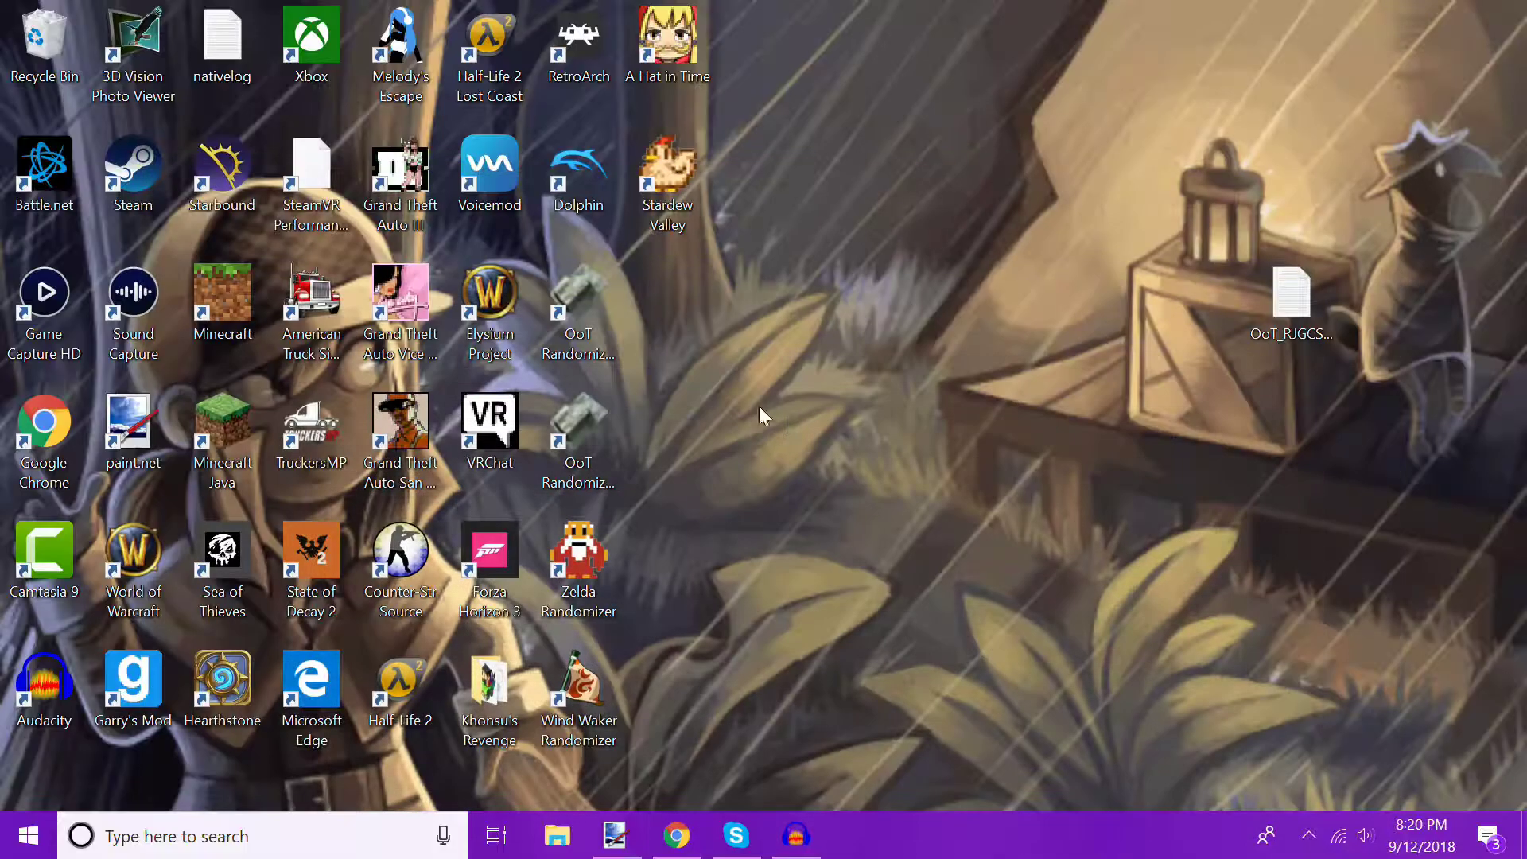
Launch OoT Randomizer 2.0.0 from the upper desktop shortcut.
{"action": "double_click", "coordinate": [568, 313]}
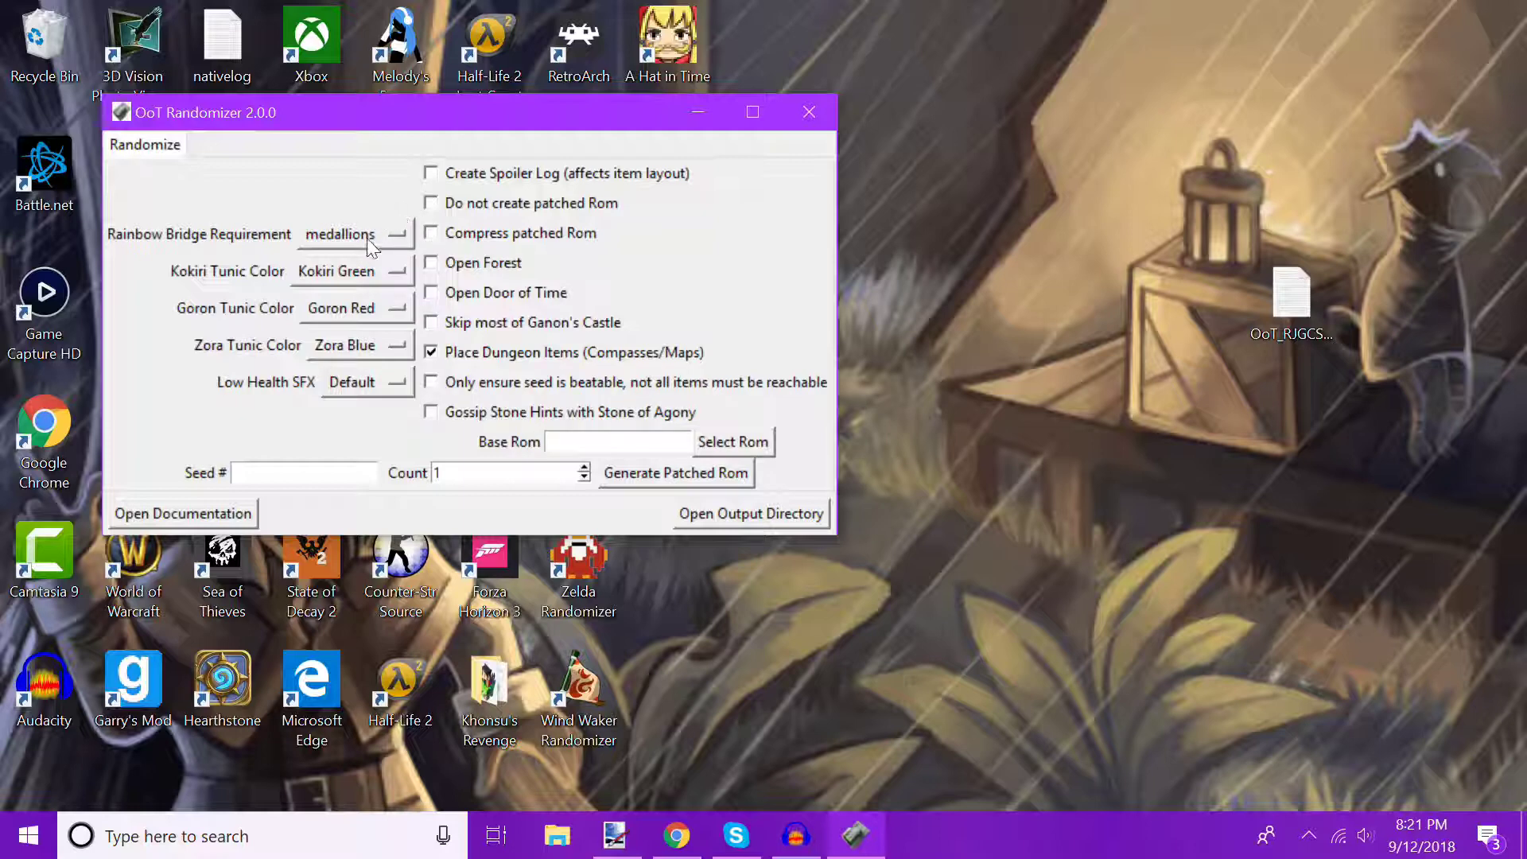
Move and minimize the 2.0.0 window, then launch the 2.17.5 f.LUM version.
{"action": "left_click_drag", "start_coordinate": [354, 115], "coordinate": [690, 149]}
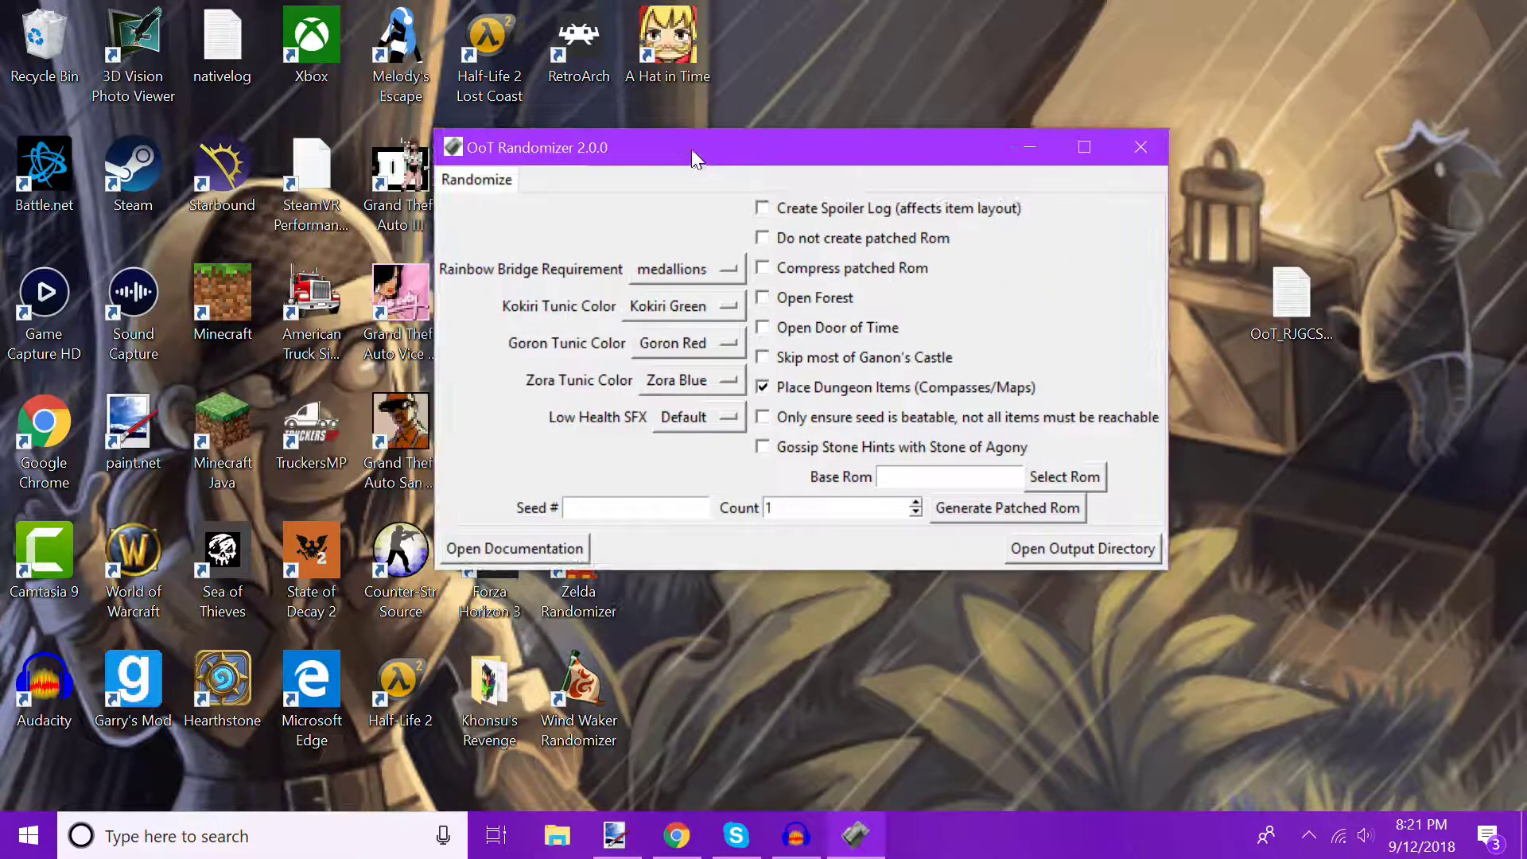
{"action": "left_click", "coordinate": [1027, 147]}
{"action": "double_click", "coordinate": [571, 419]}
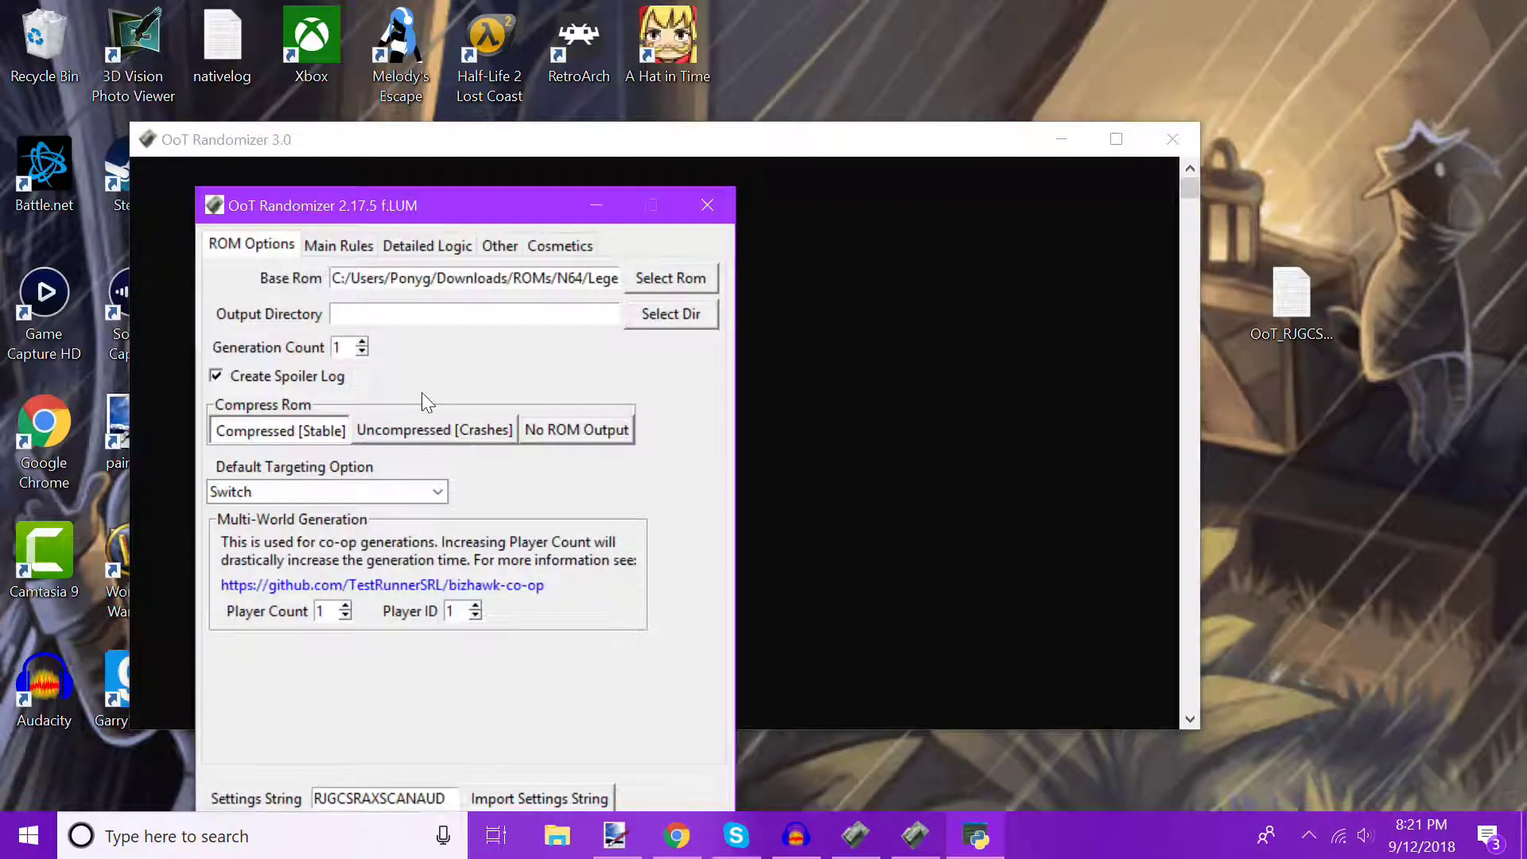
Browse the Main Rules, Detailed Logic, Other and Cosmetics settings, then close the 2.17.5 window.
{"action": "left_click", "coordinate": [338, 247]}
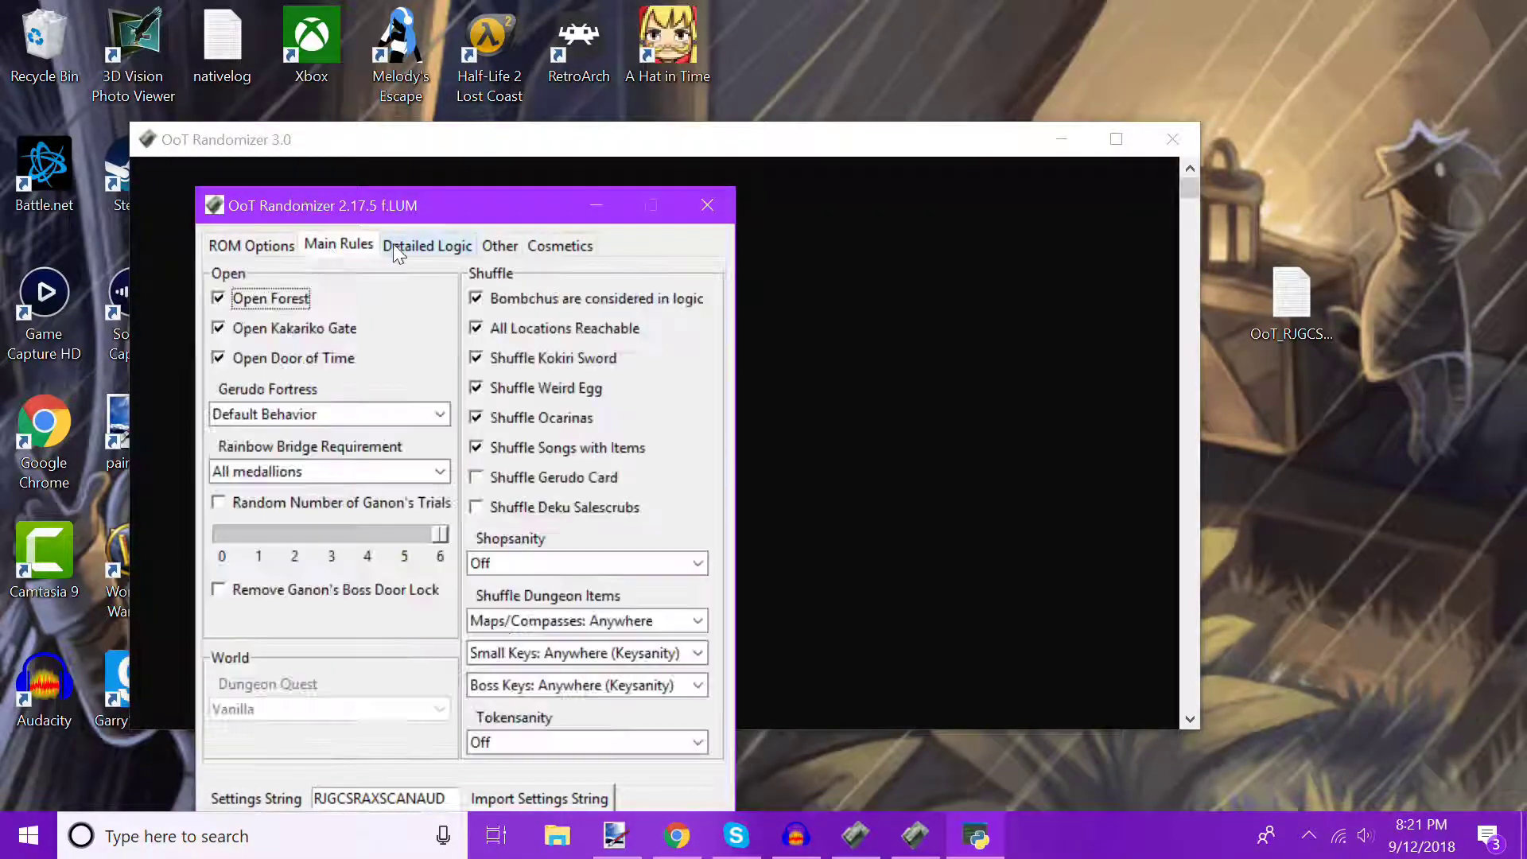
{"action": "left_click", "coordinate": [433, 248]}
{"action": "left_click", "coordinate": [511, 248]}
{"action": "left_click", "coordinate": [561, 246]}
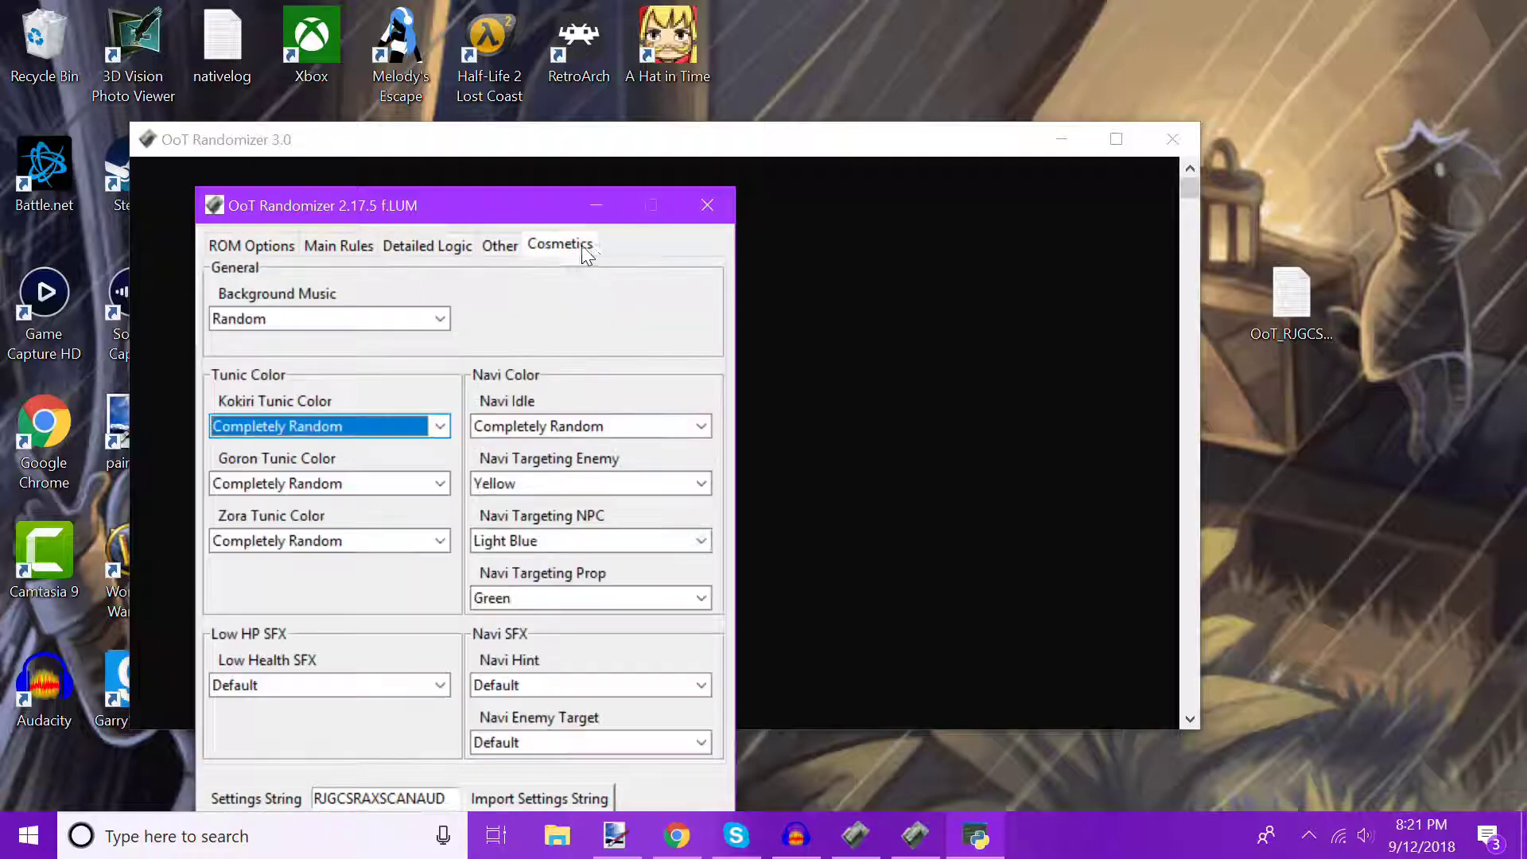
{"action": "left_click", "coordinate": [707, 205]}
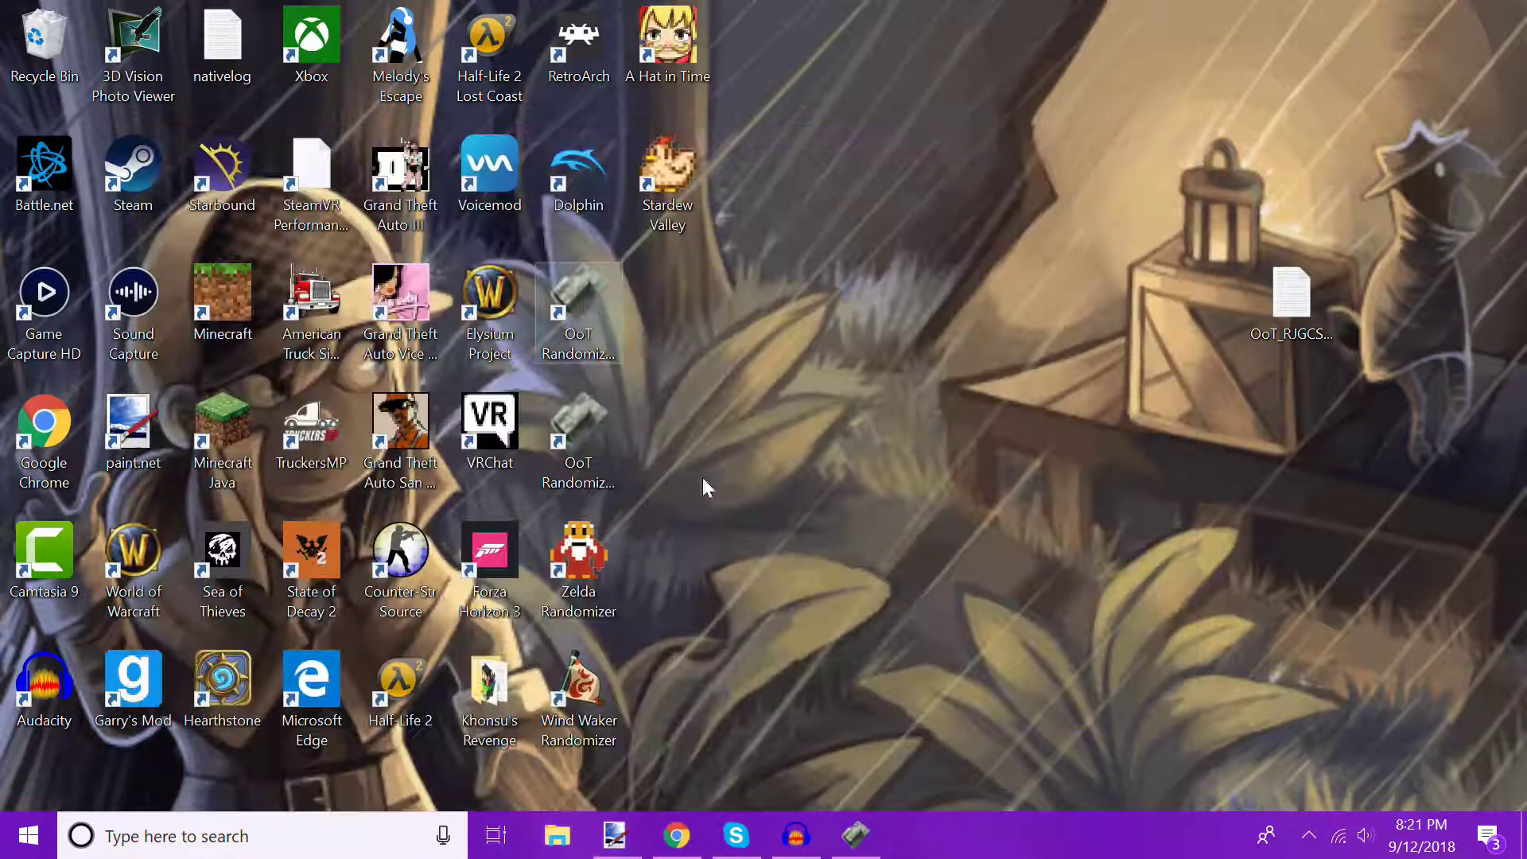
Restore the 2.0.0 window and keep Medallions as the rainbow bridge requirement.
{"action": "left_click", "coordinate": [855, 836]}
{"action": "left_click", "coordinate": [855, 841]}
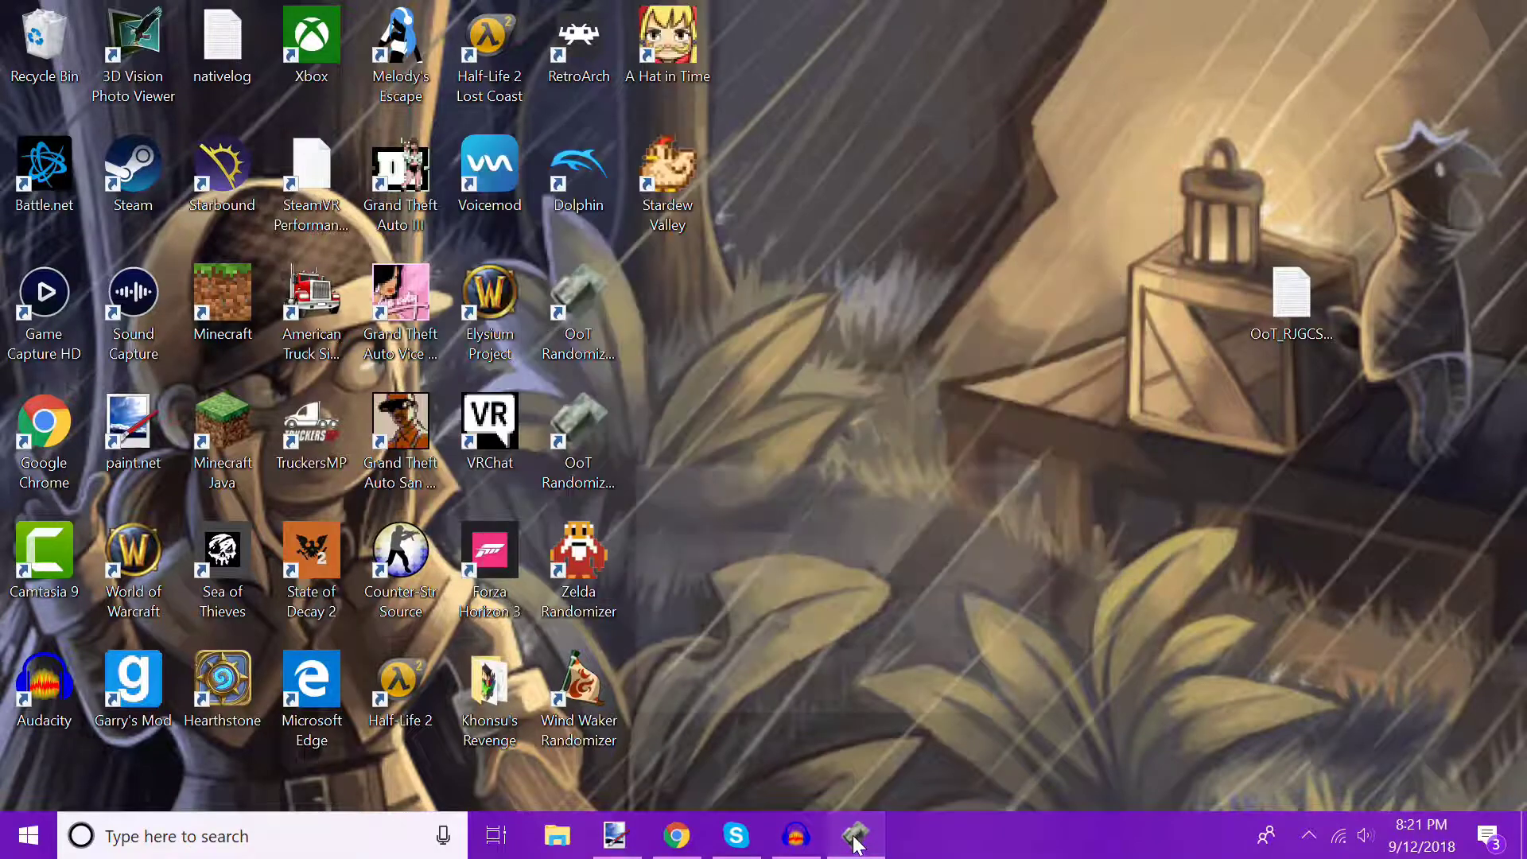
{"action": "left_click", "coordinate": [876, 837]}
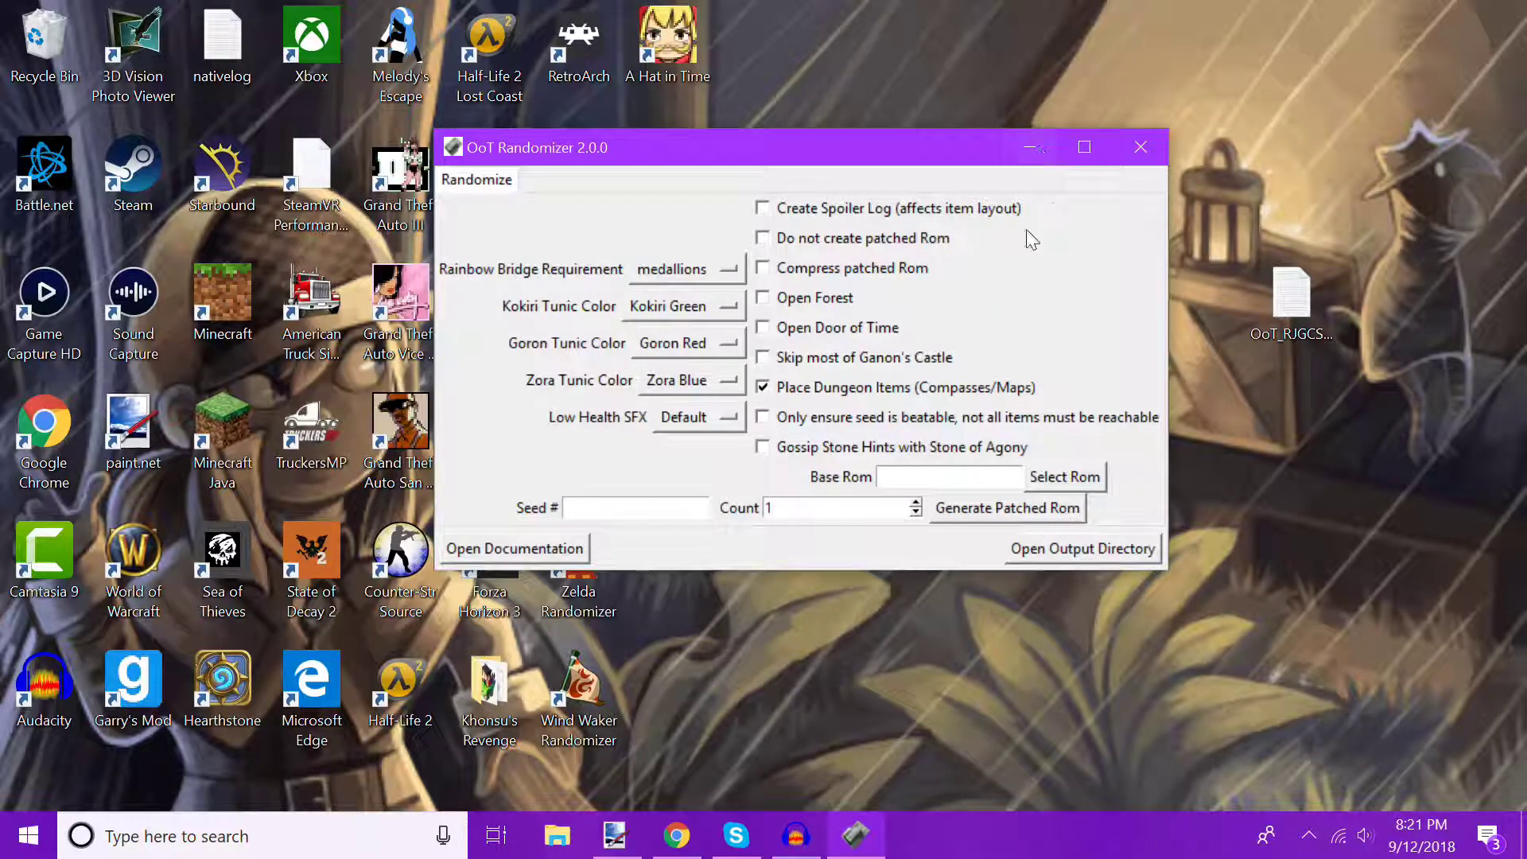
{"action": "left_click", "coordinate": [1036, 147]}
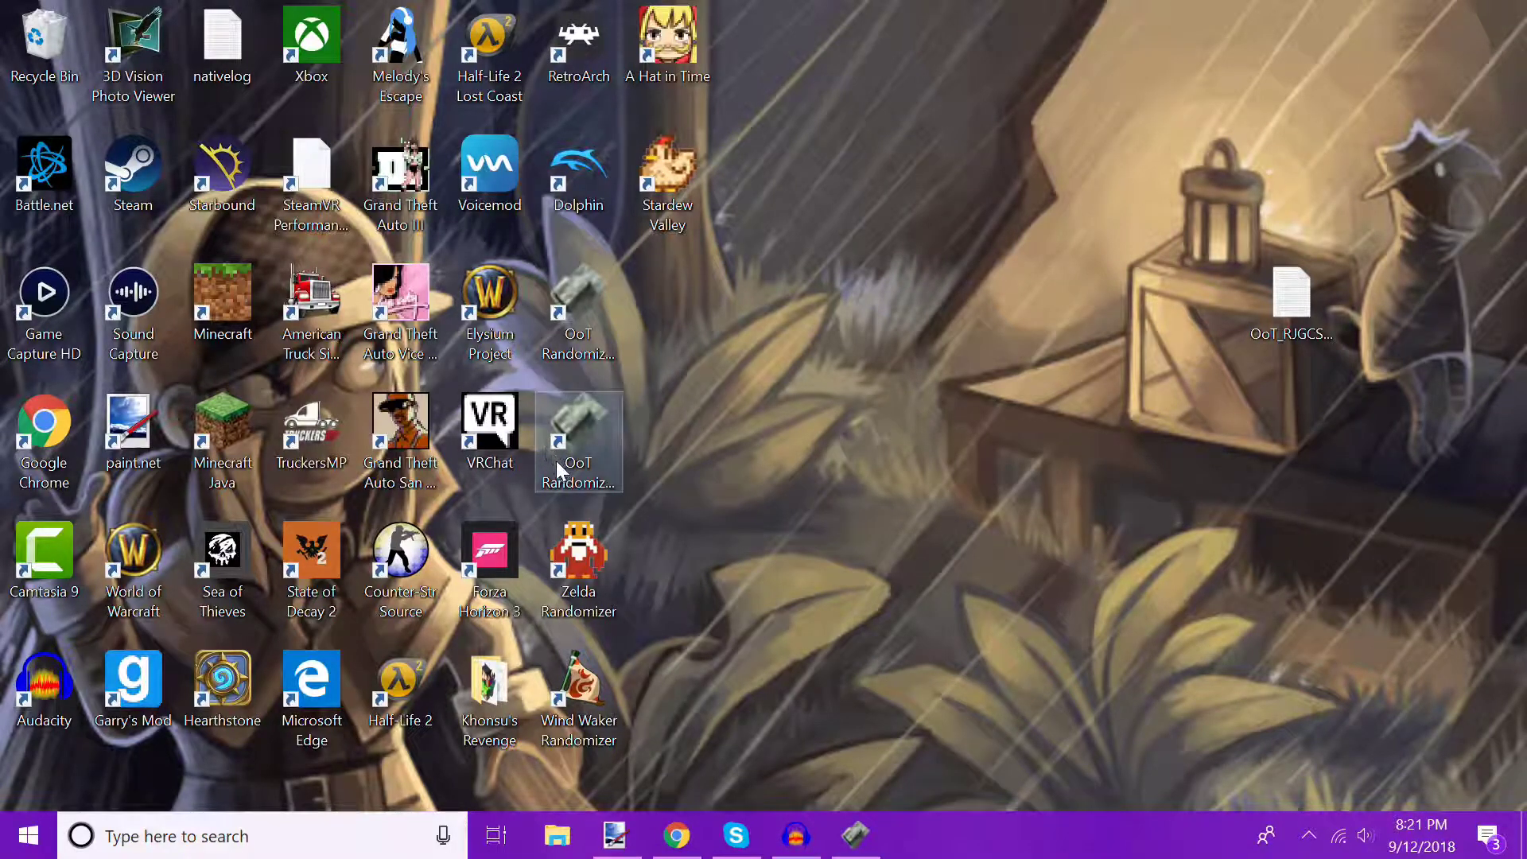
{"action": "left_click", "coordinate": [855, 835]}
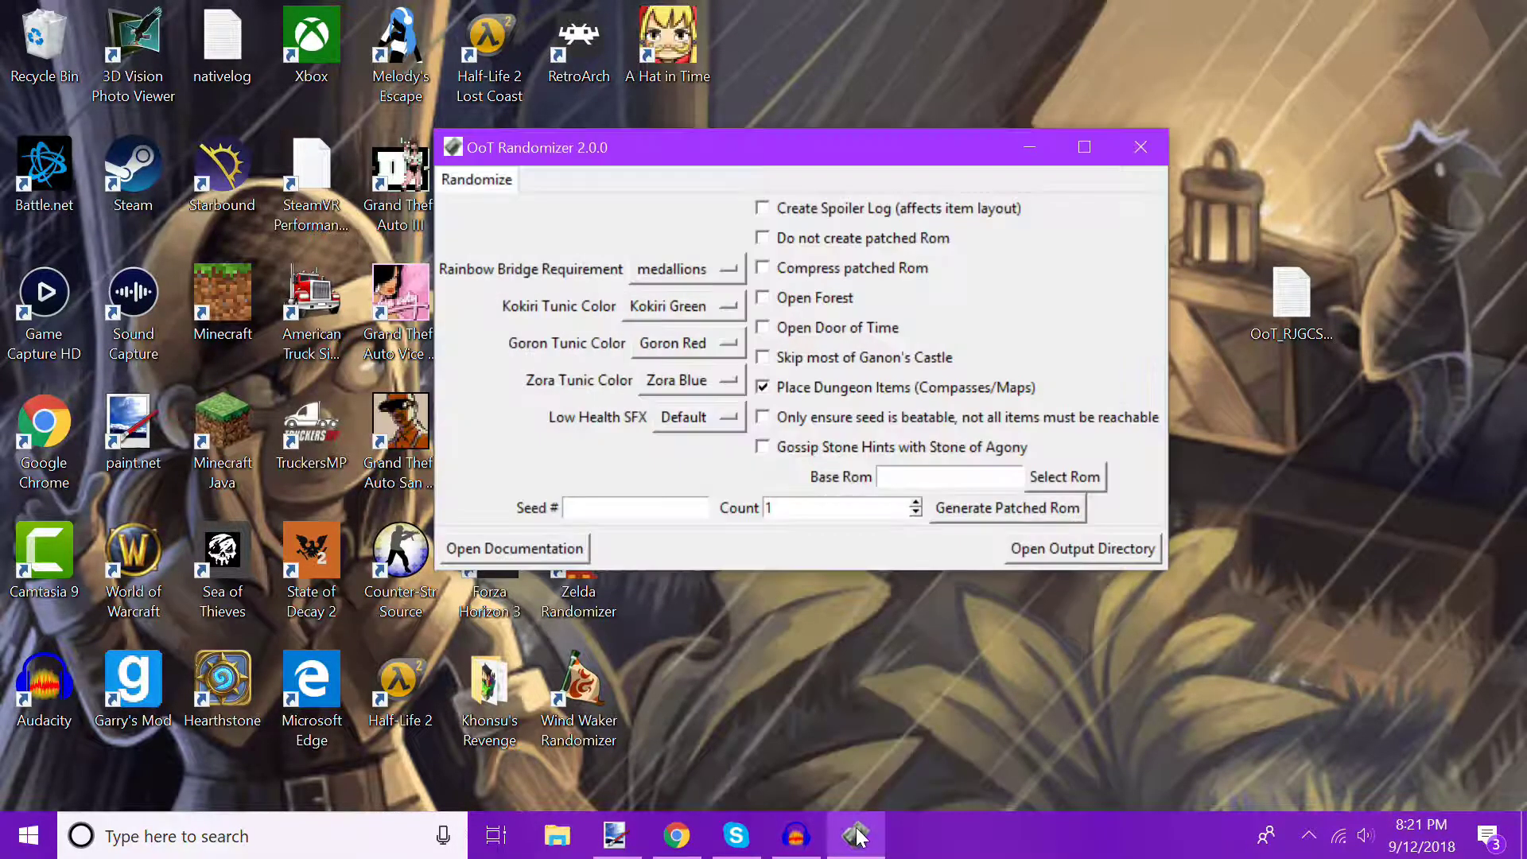
{"action": "left_click", "coordinate": [736, 271]}
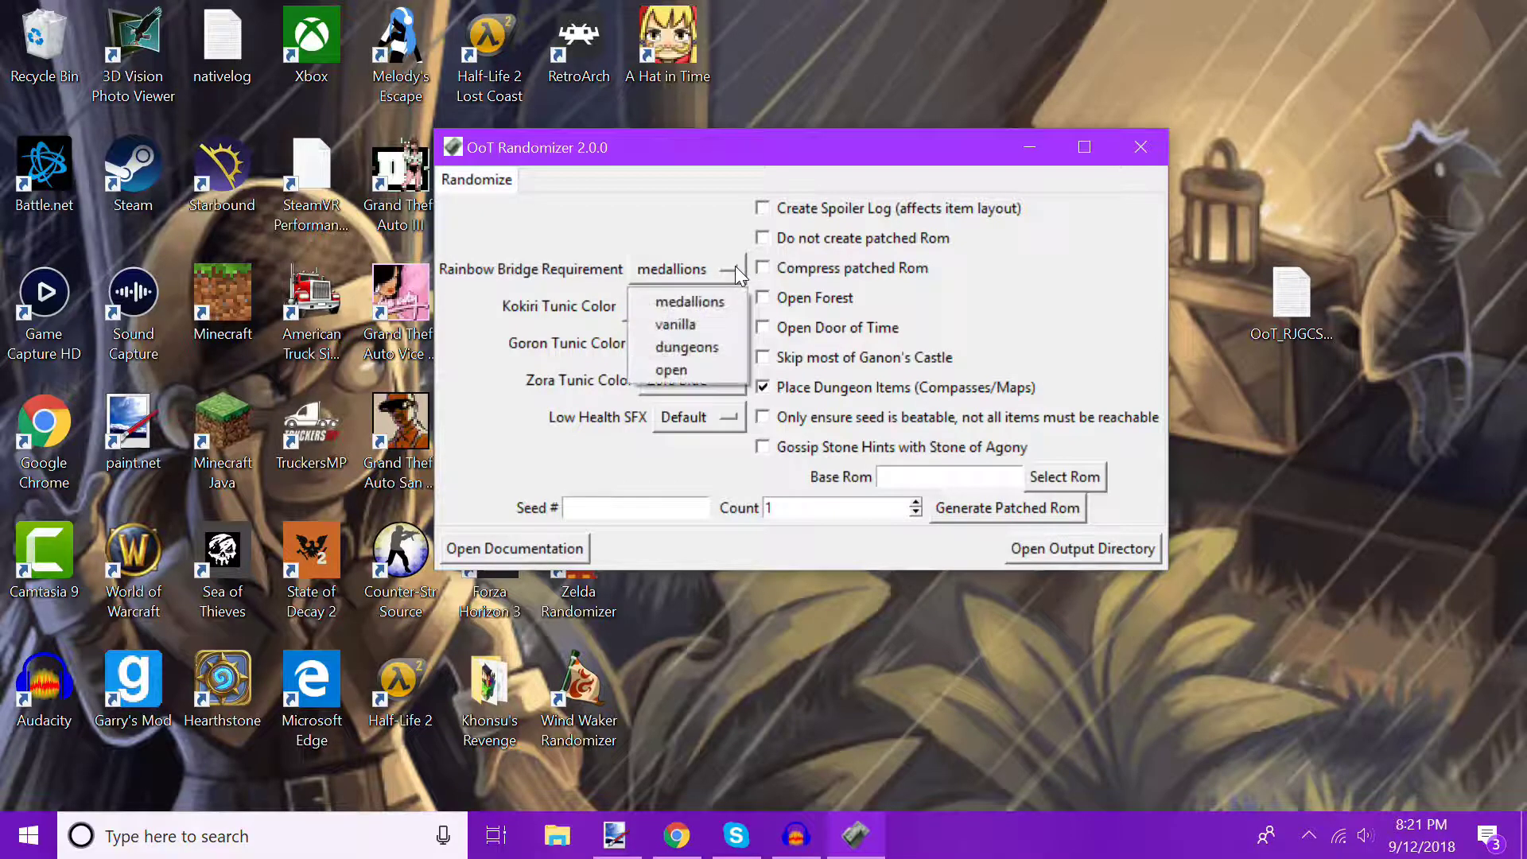
{"action": "left_click", "coordinate": [737, 271]}
Set Kokiri, Goron and Zora tunic colours to True Random and Low Health SFX to Random.
{"action": "left_click", "coordinate": [710, 313]}
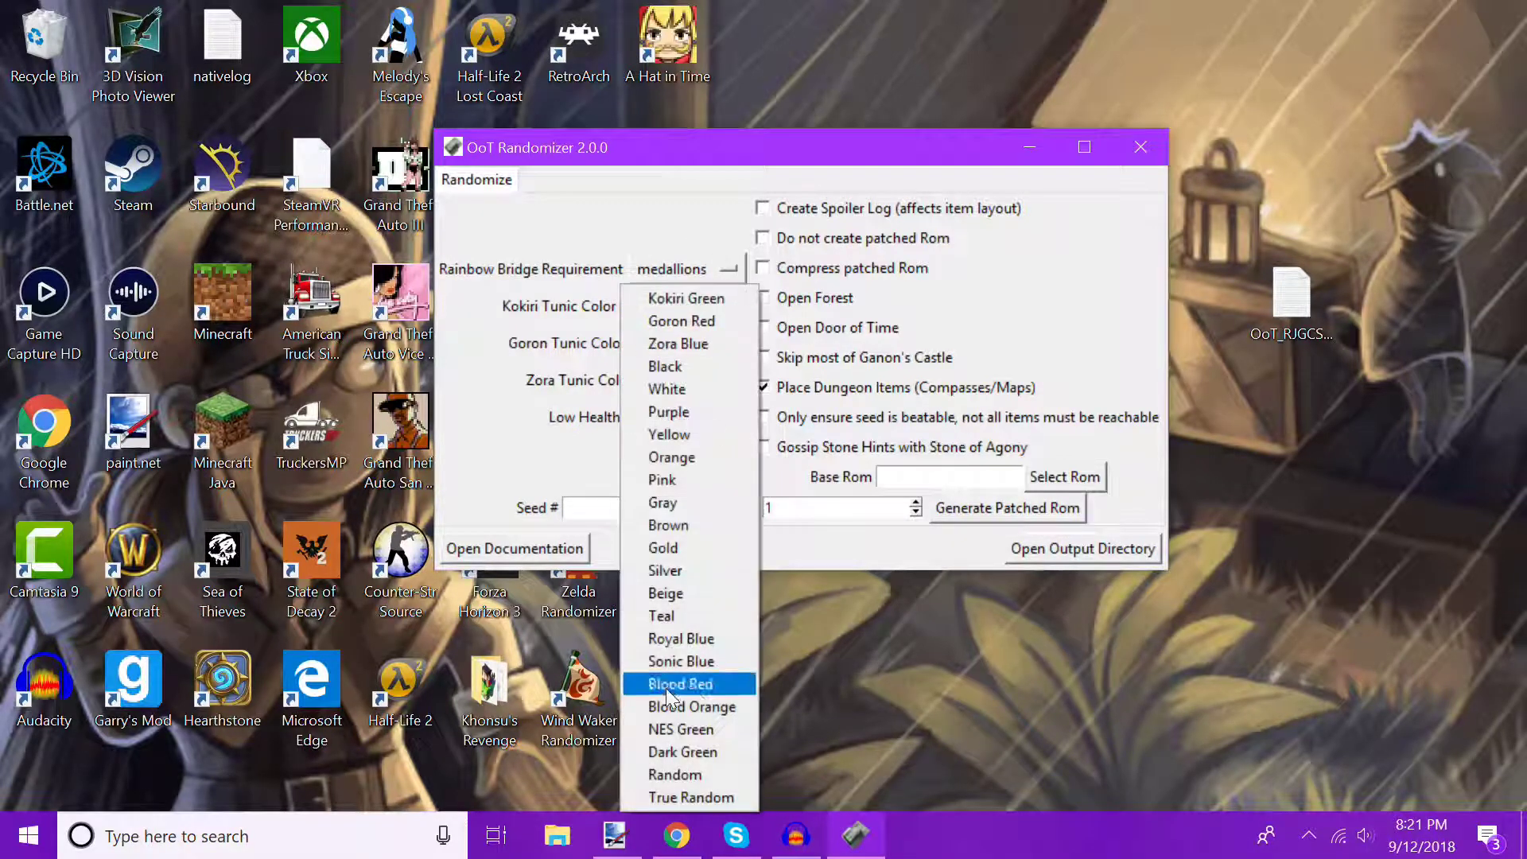
{"action": "left_click", "coordinate": [688, 801]}
{"action": "left_click", "coordinate": [728, 348]}
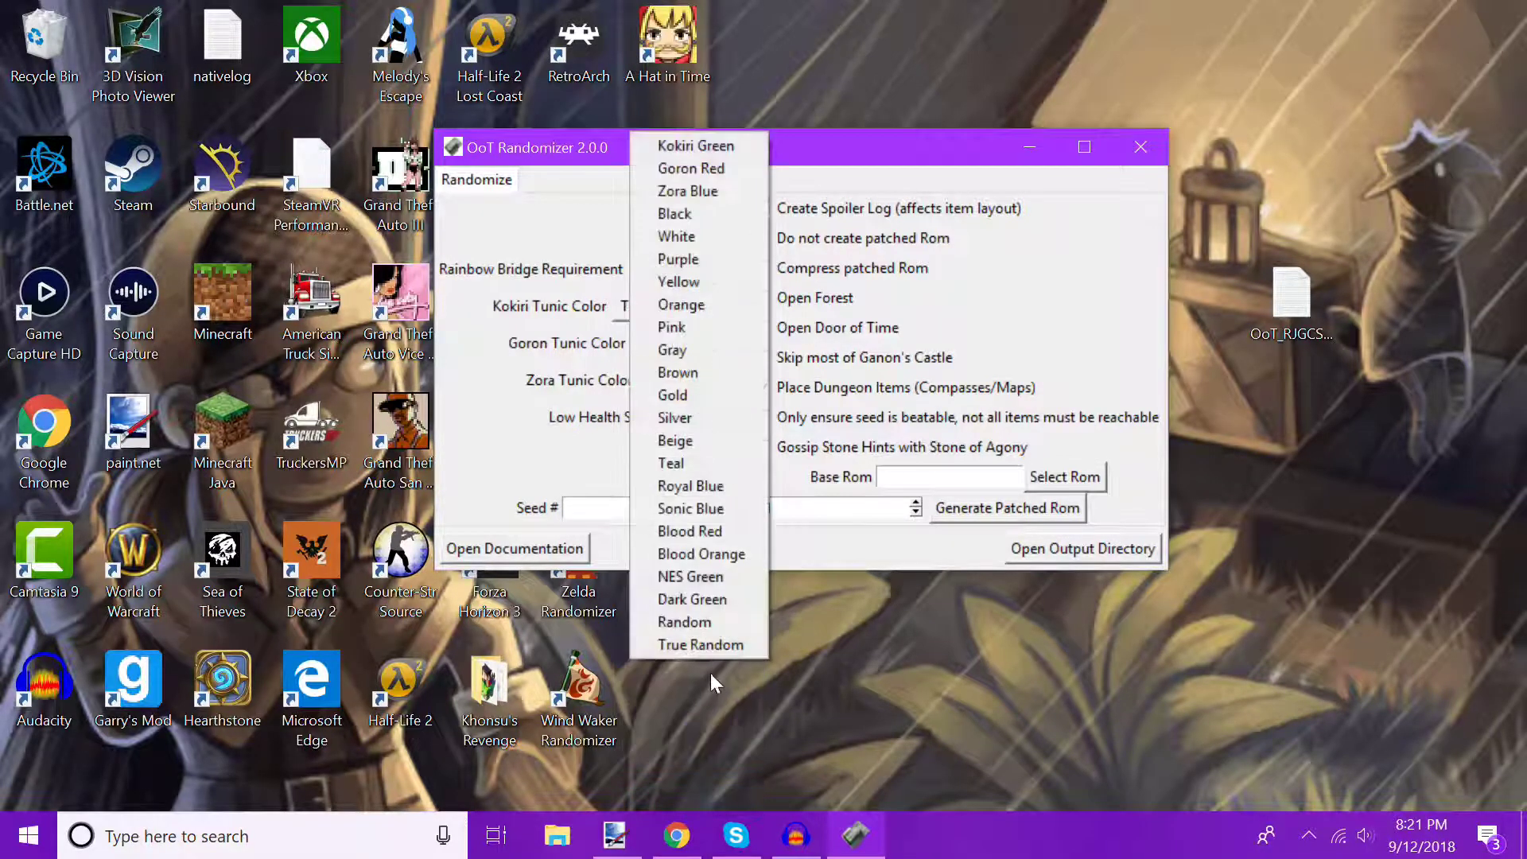
{"action": "left_click", "coordinate": [689, 651]}
{"action": "left_click", "coordinate": [728, 380]}
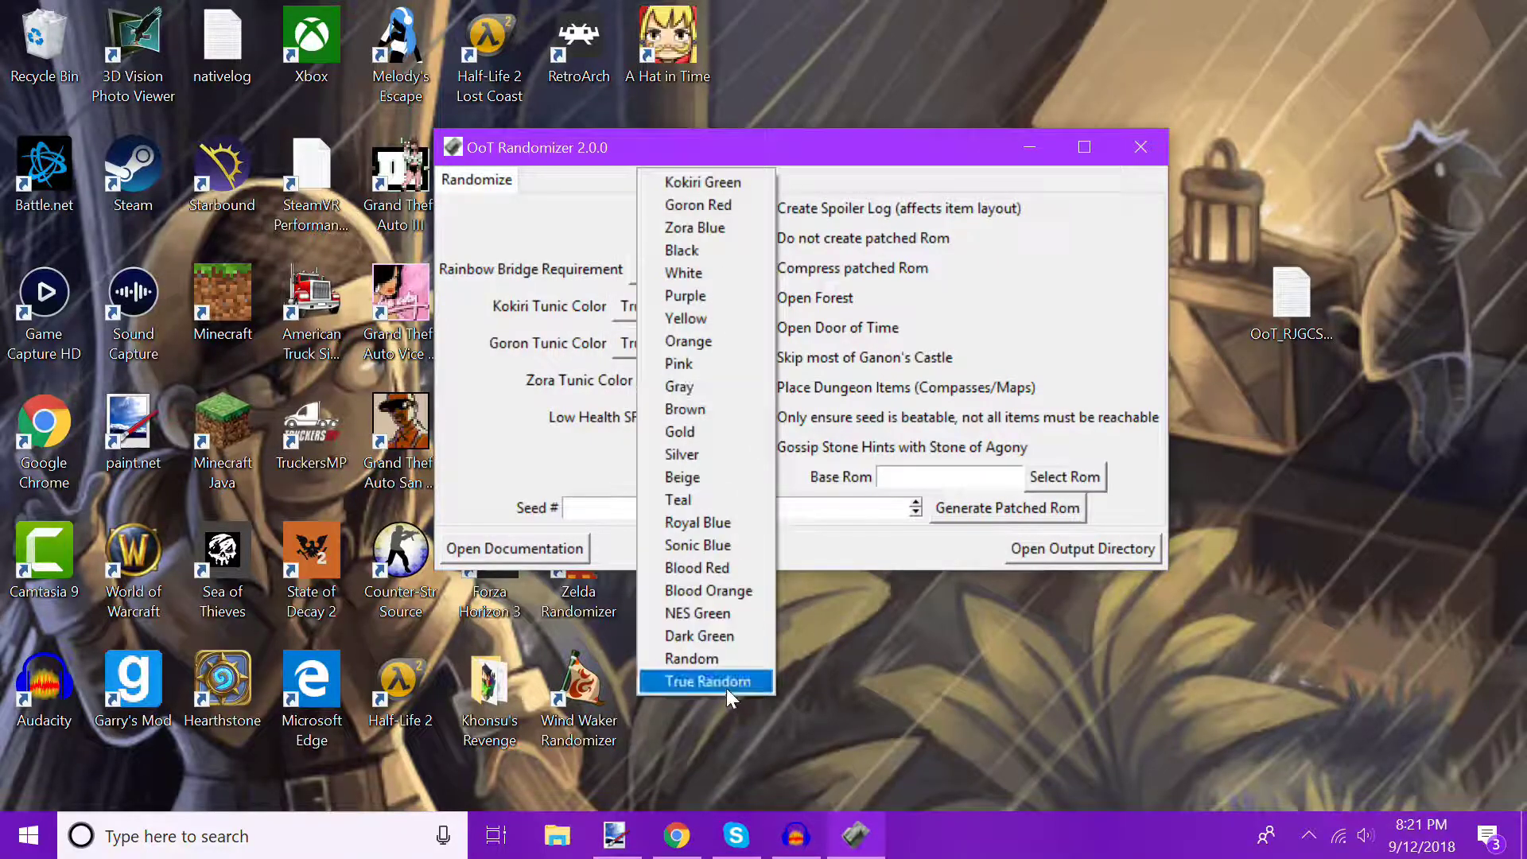
{"action": "left_click", "coordinate": [727, 689]}
{"action": "left_click", "coordinate": [730, 422]}
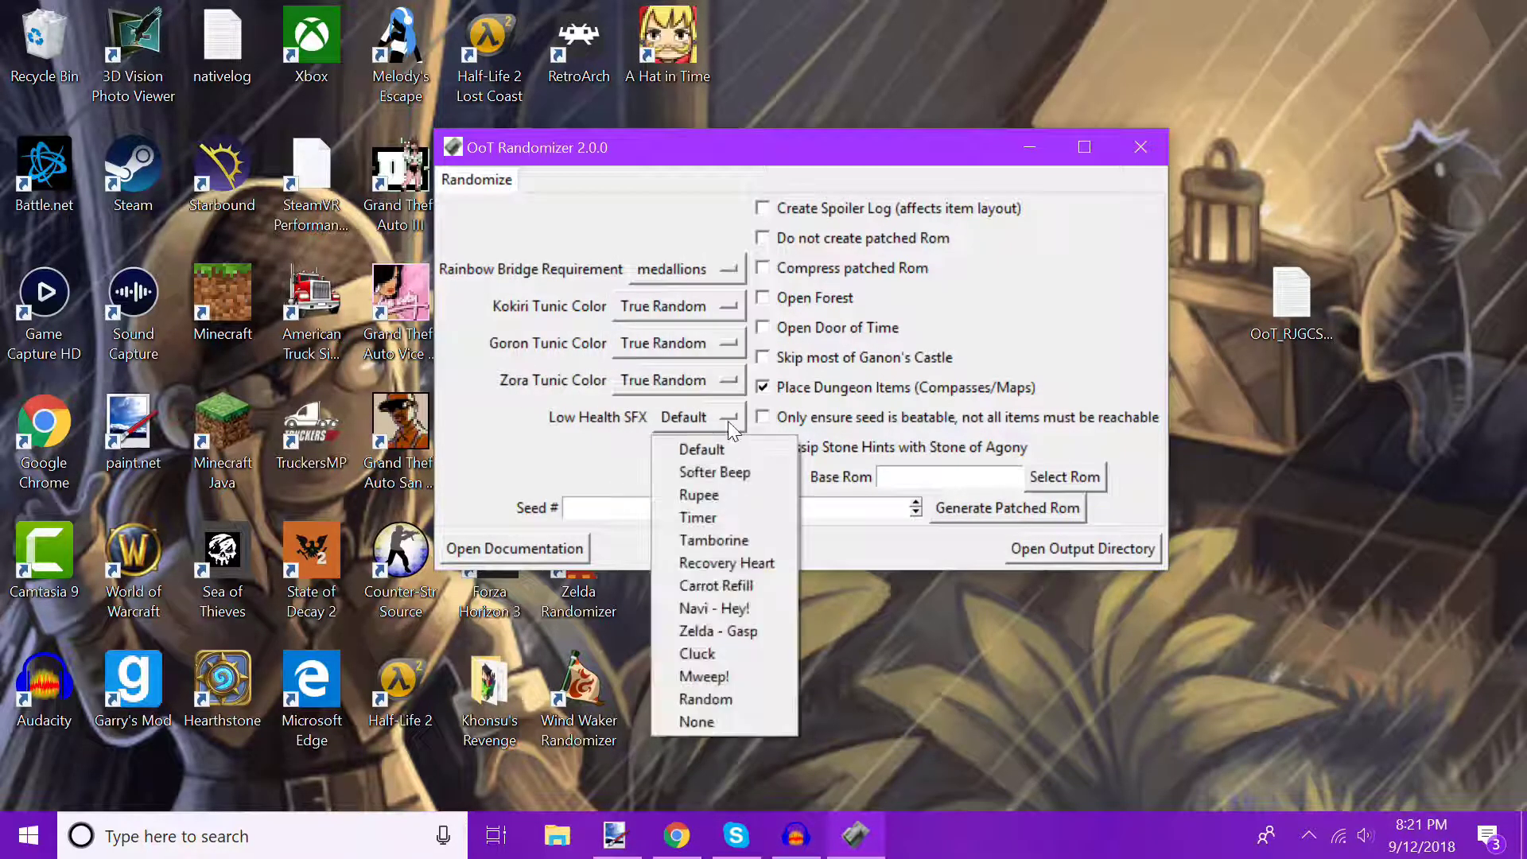
{"action": "left_click", "coordinate": [717, 701]}
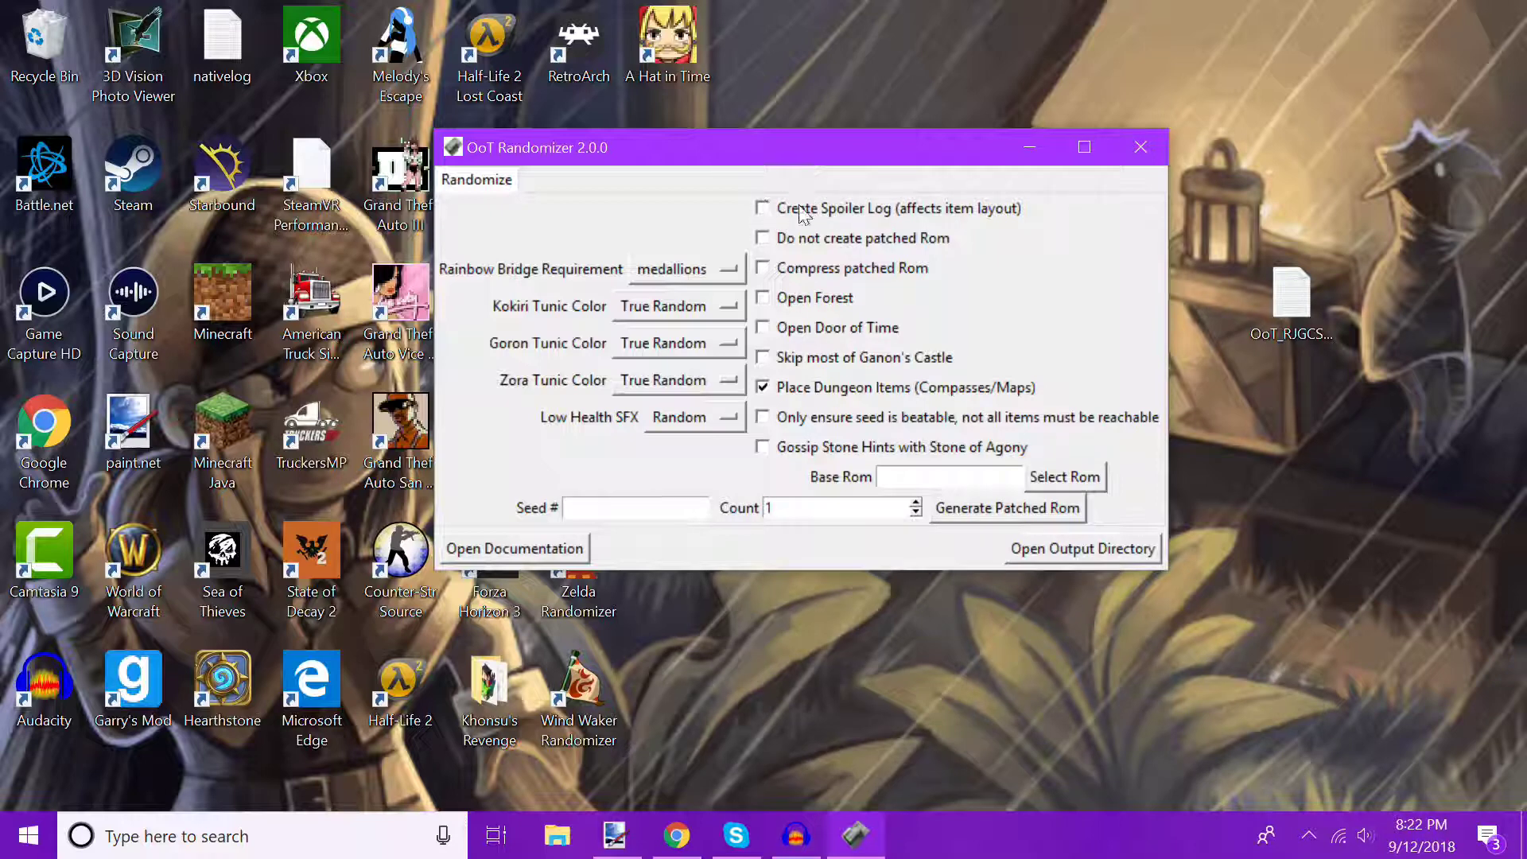
Tick Compress patched Rom, Open Forest, Open Door of Time and Gossip Stone hints with Stone of Agony.
{"action": "left_click", "coordinate": [765, 208]}
{"action": "left_click", "coordinate": [827, 304]}
{"action": "left_click", "coordinate": [819, 327]}
{"action": "left_click", "coordinate": [778, 447]}
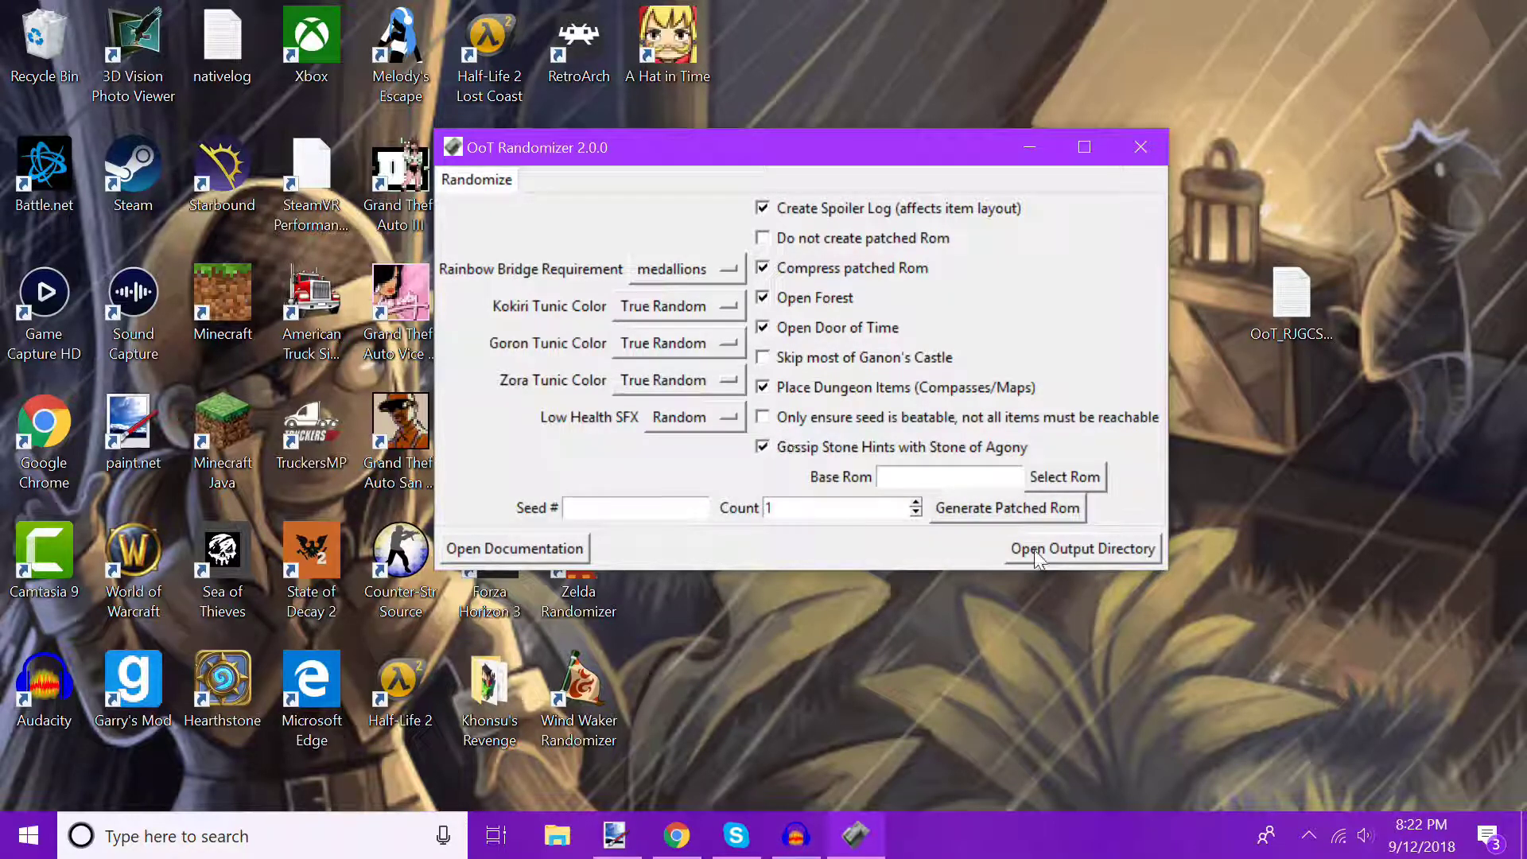
Pick the Ocarina of Time .z64 as base ROM and generate the patched ROM.
{"action": "left_click", "coordinate": [1091, 478]}
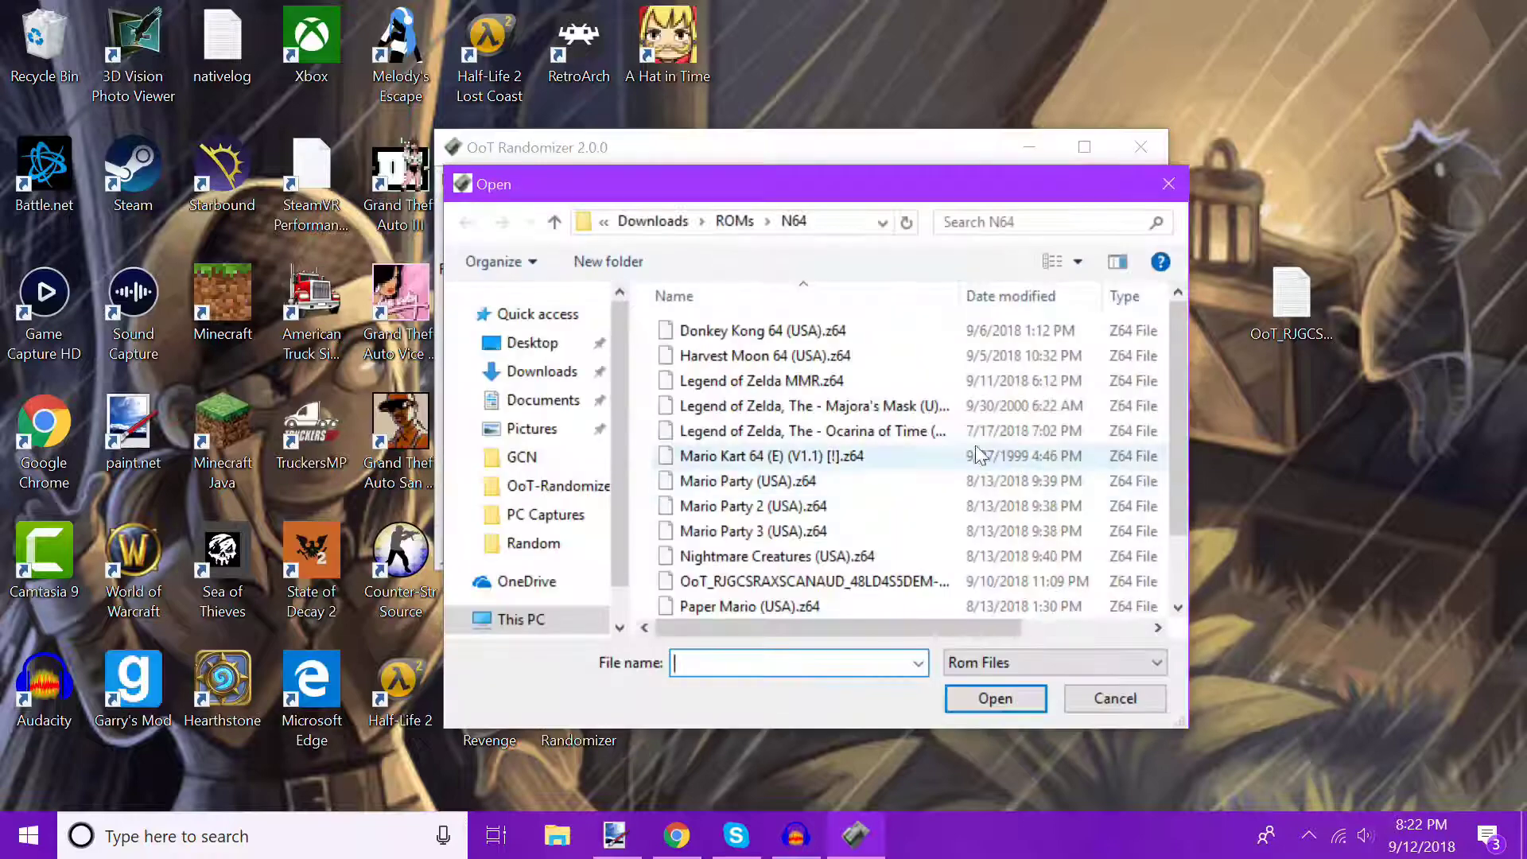
{"action": "double_click", "coordinate": [857, 432]}
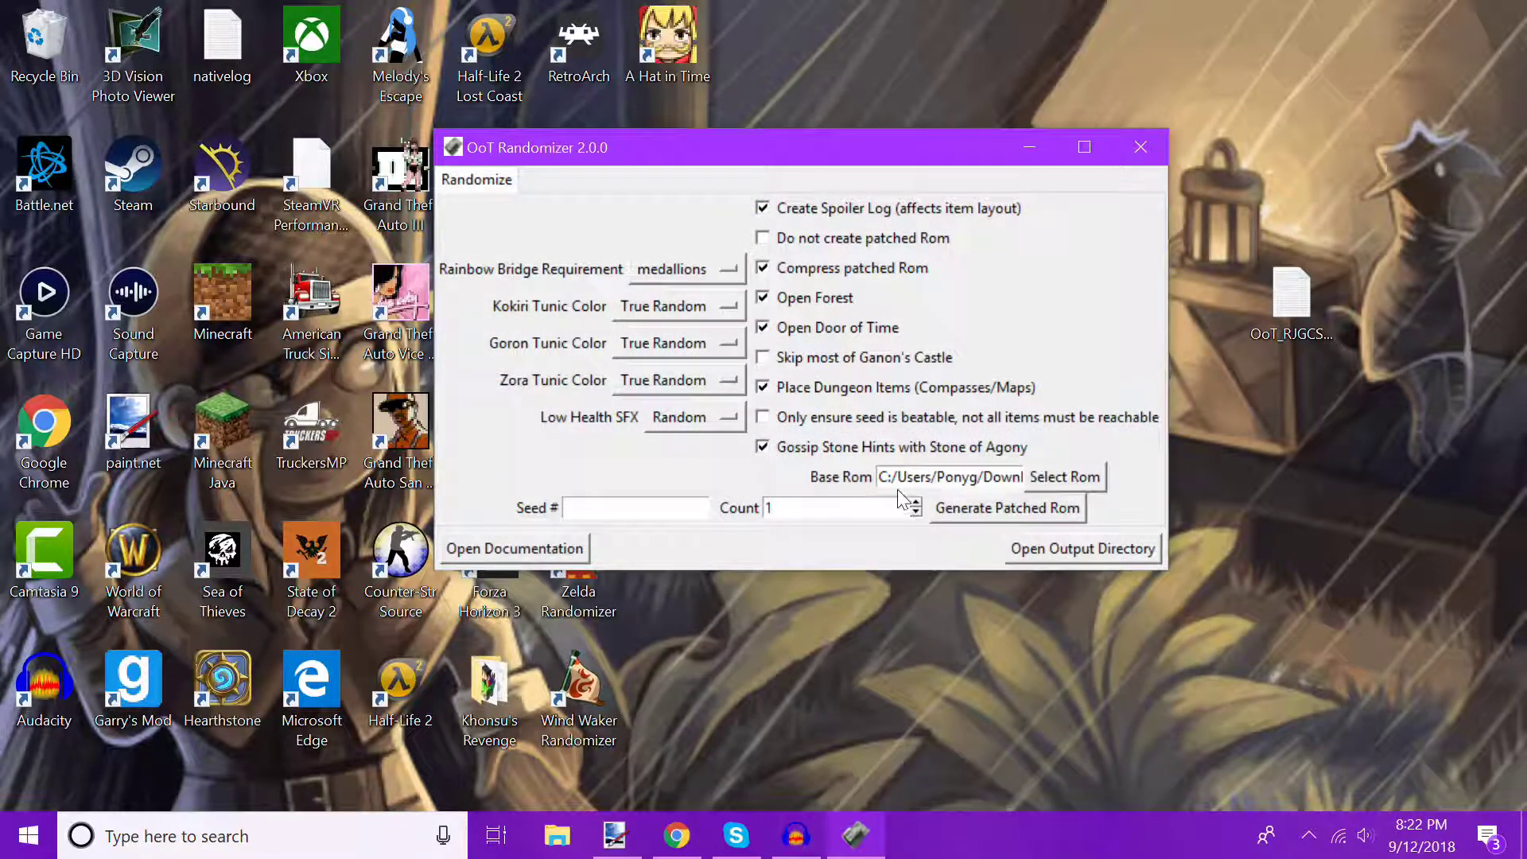
{"action": "left_click", "coordinate": [1005, 512]}
{"action": "left_click", "coordinate": [1111, 79]}
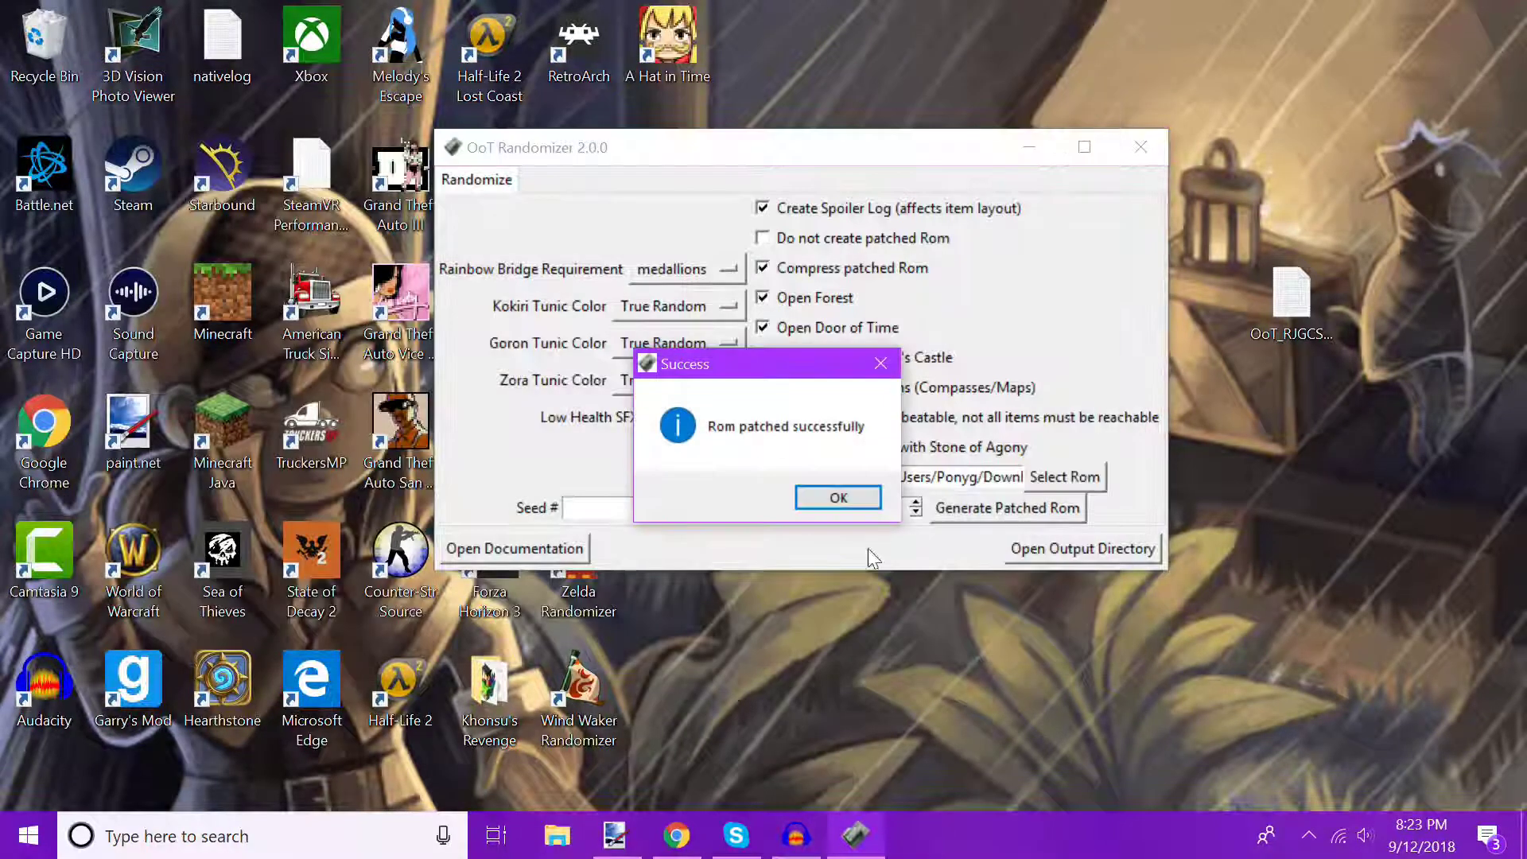
{"action": "left_click", "coordinate": [838, 498]}
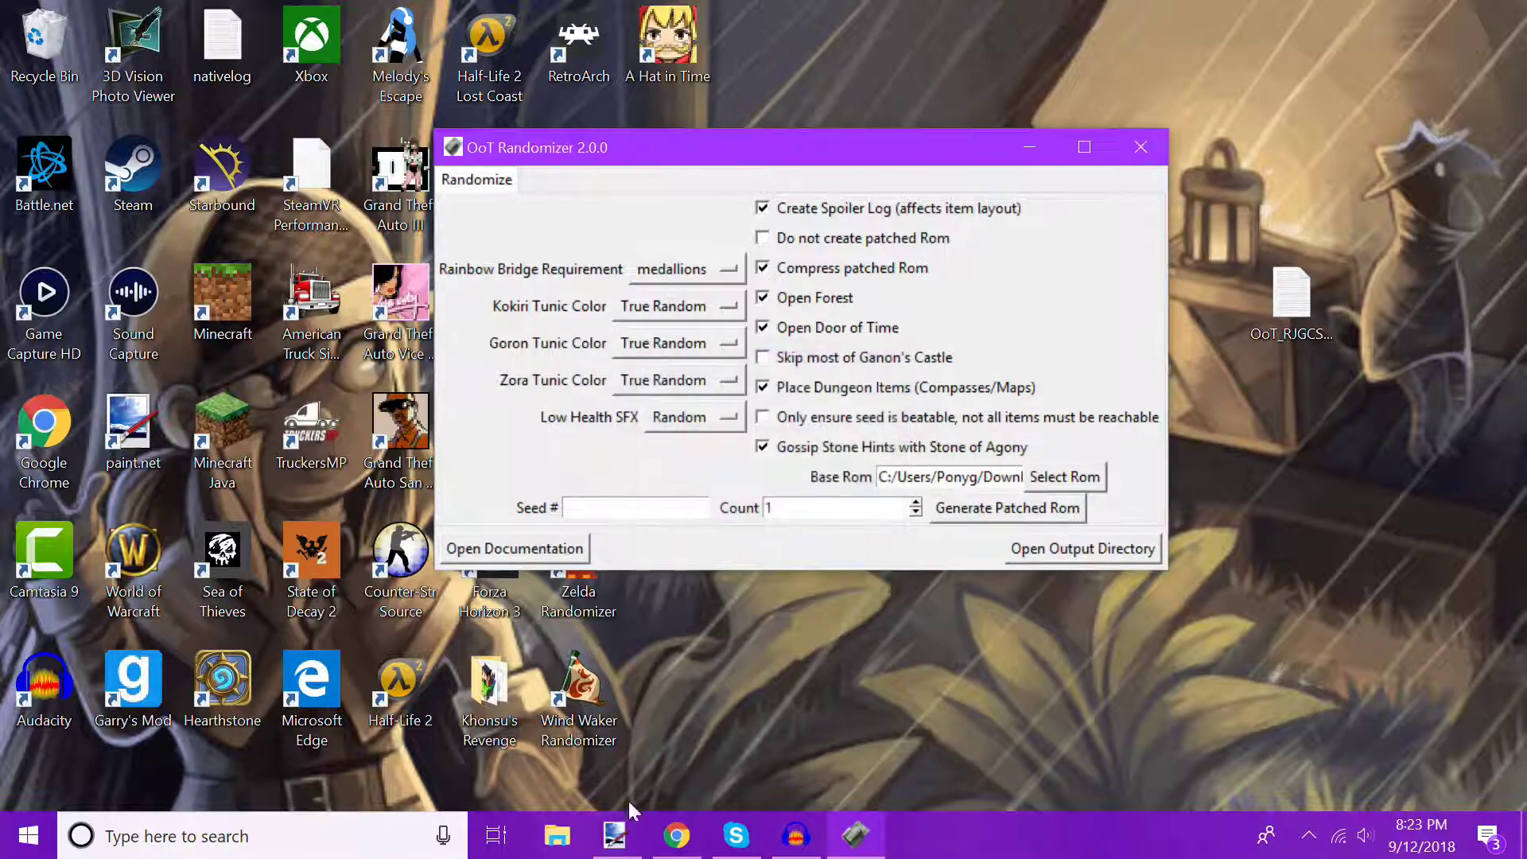
Cut the randomized .z64 ROM from the Documents > OoTRandomizer folder.
{"action": "left_click", "coordinate": [557, 835]}
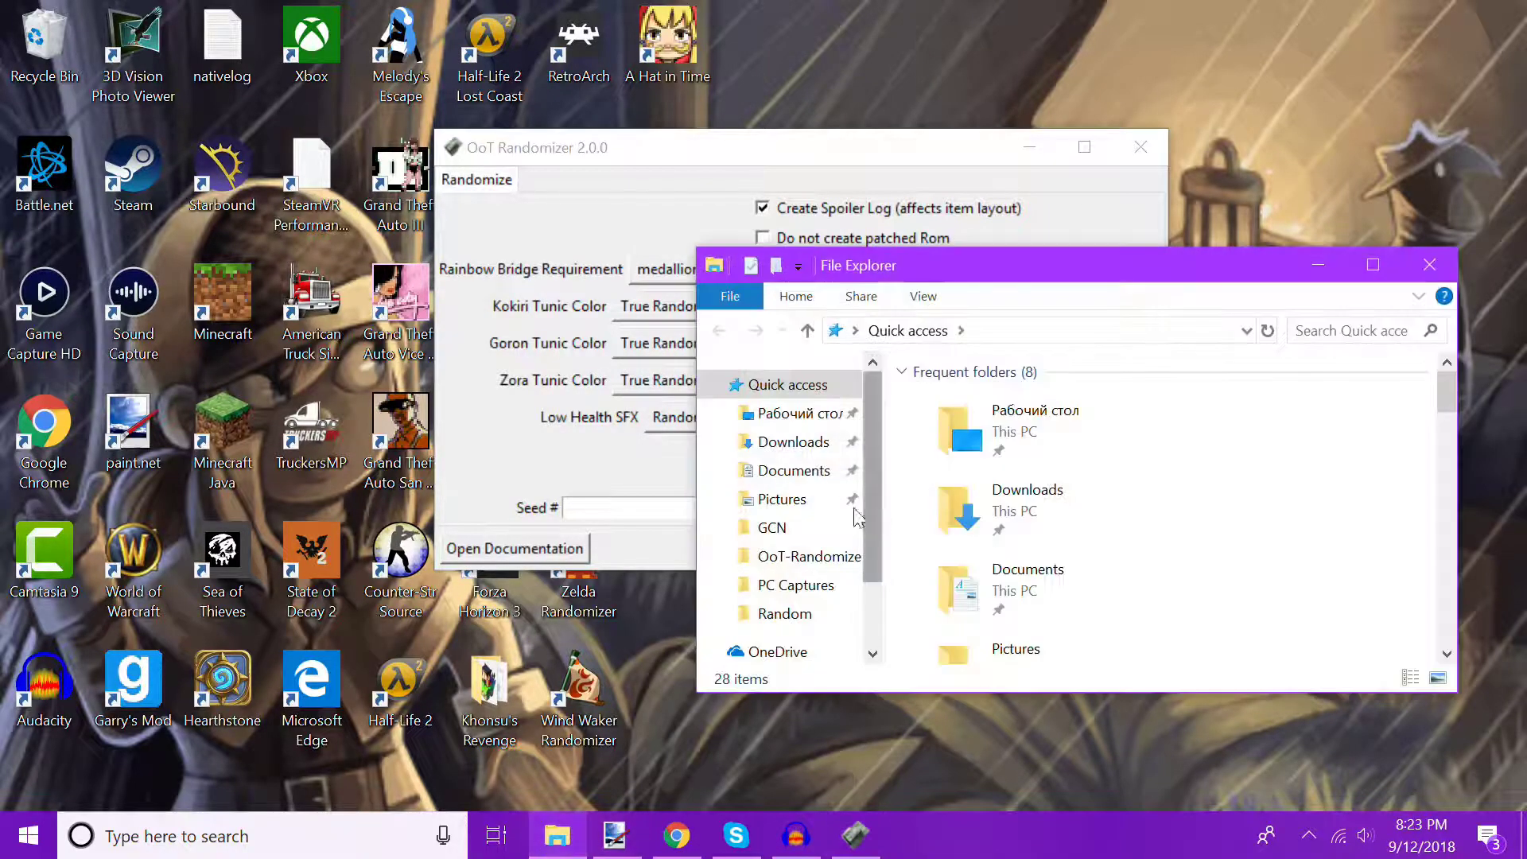
{"action": "left_click", "coordinate": [816, 473]}
{"action": "left_click", "coordinate": [1028, 587]}
{"action": "double_click", "coordinate": [1030, 587]}
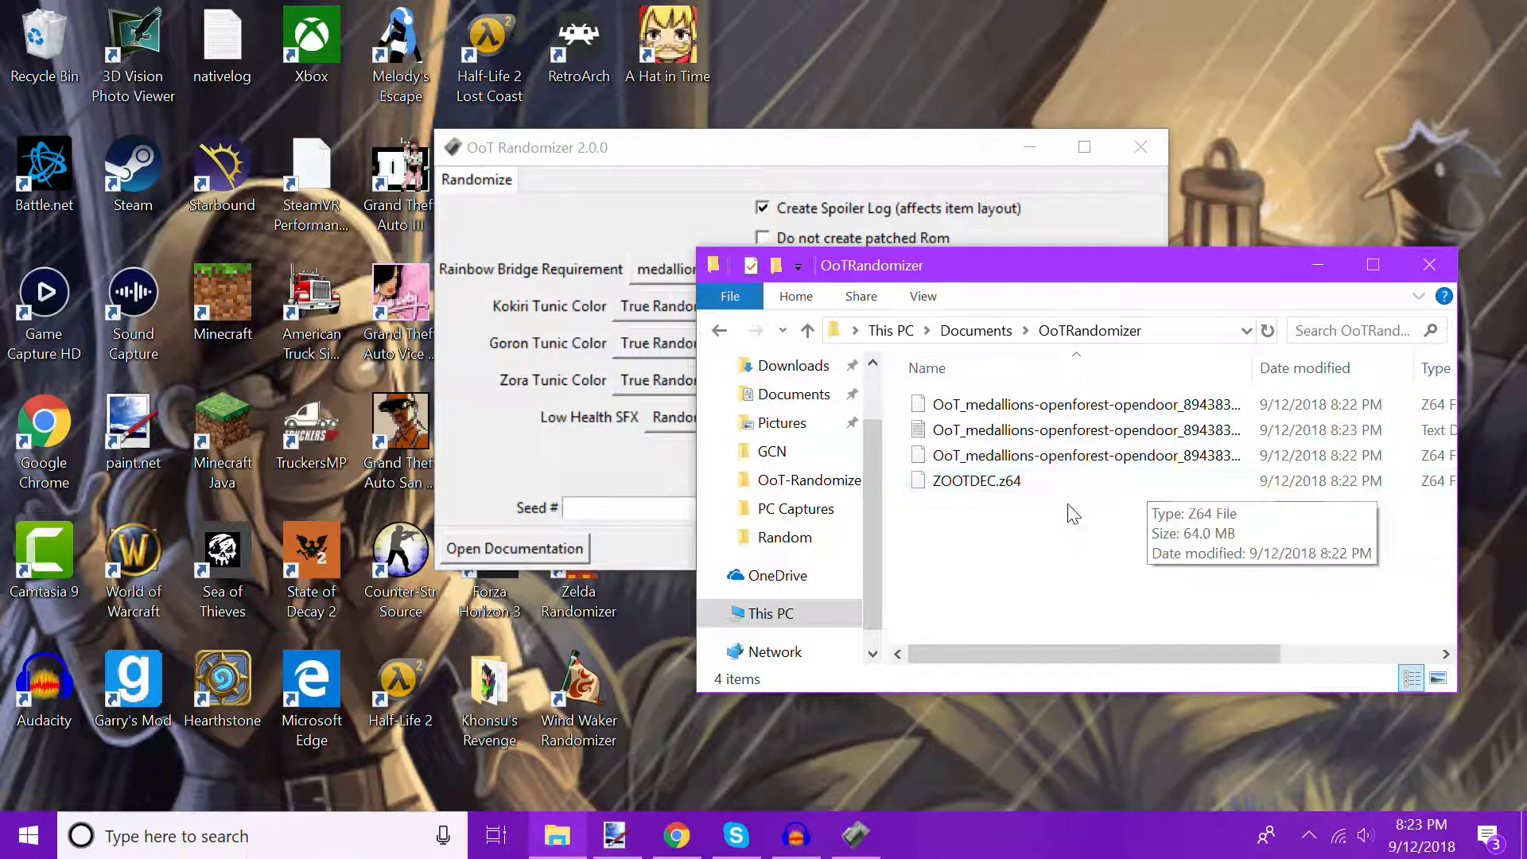
{"action": "right_click", "coordinate": [1087, 404]}
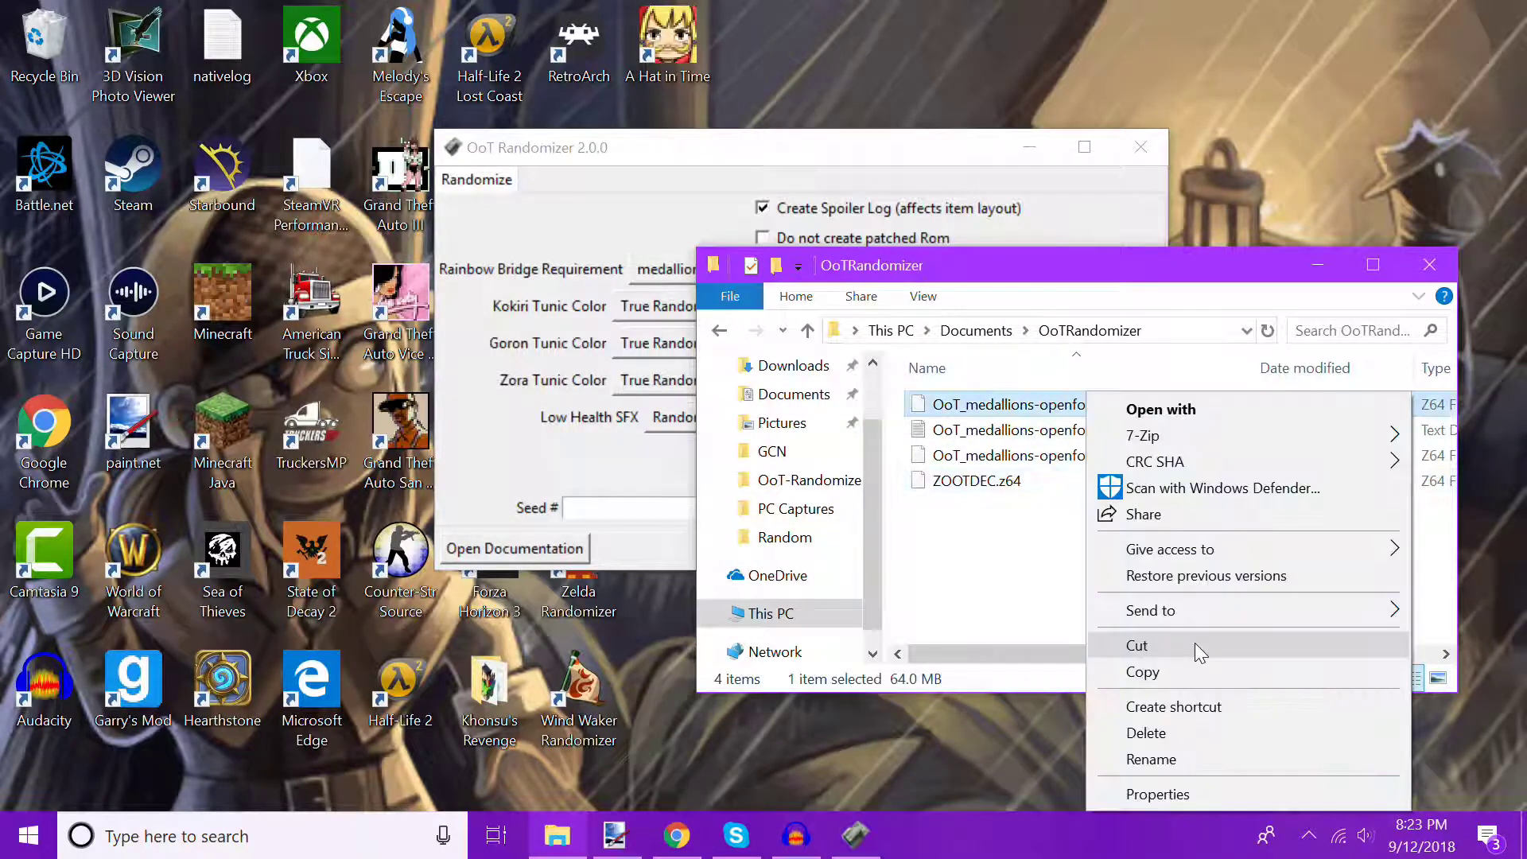
{"action": "left_click", "coordinate": [1201, 646]}
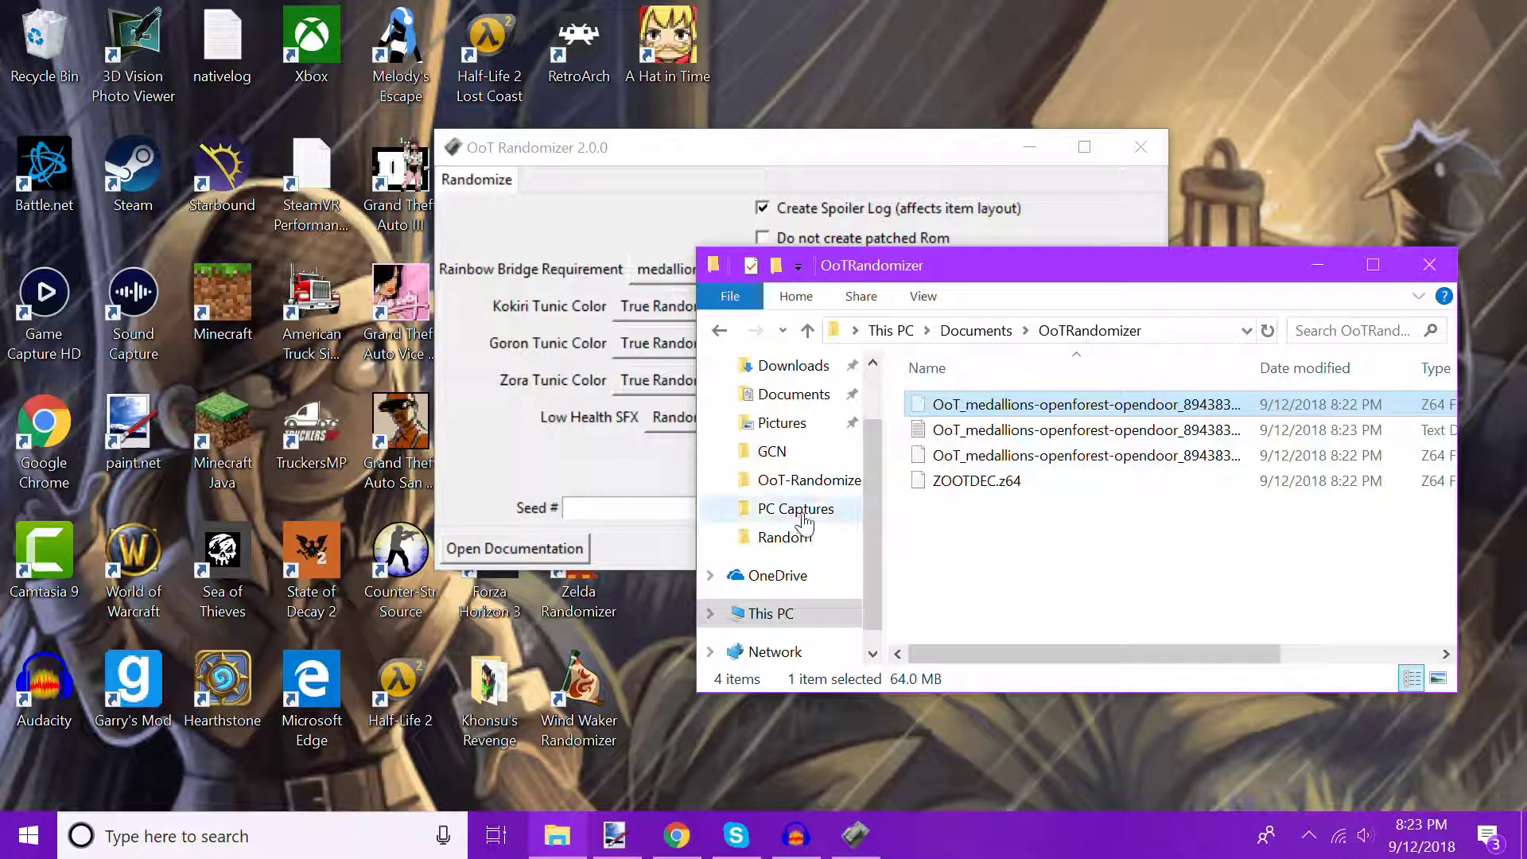
Paste the ROM into Downloads > ROMs > N64 and close File Explorer.
{"action": "left_click", "coordinate": [773, 452]}
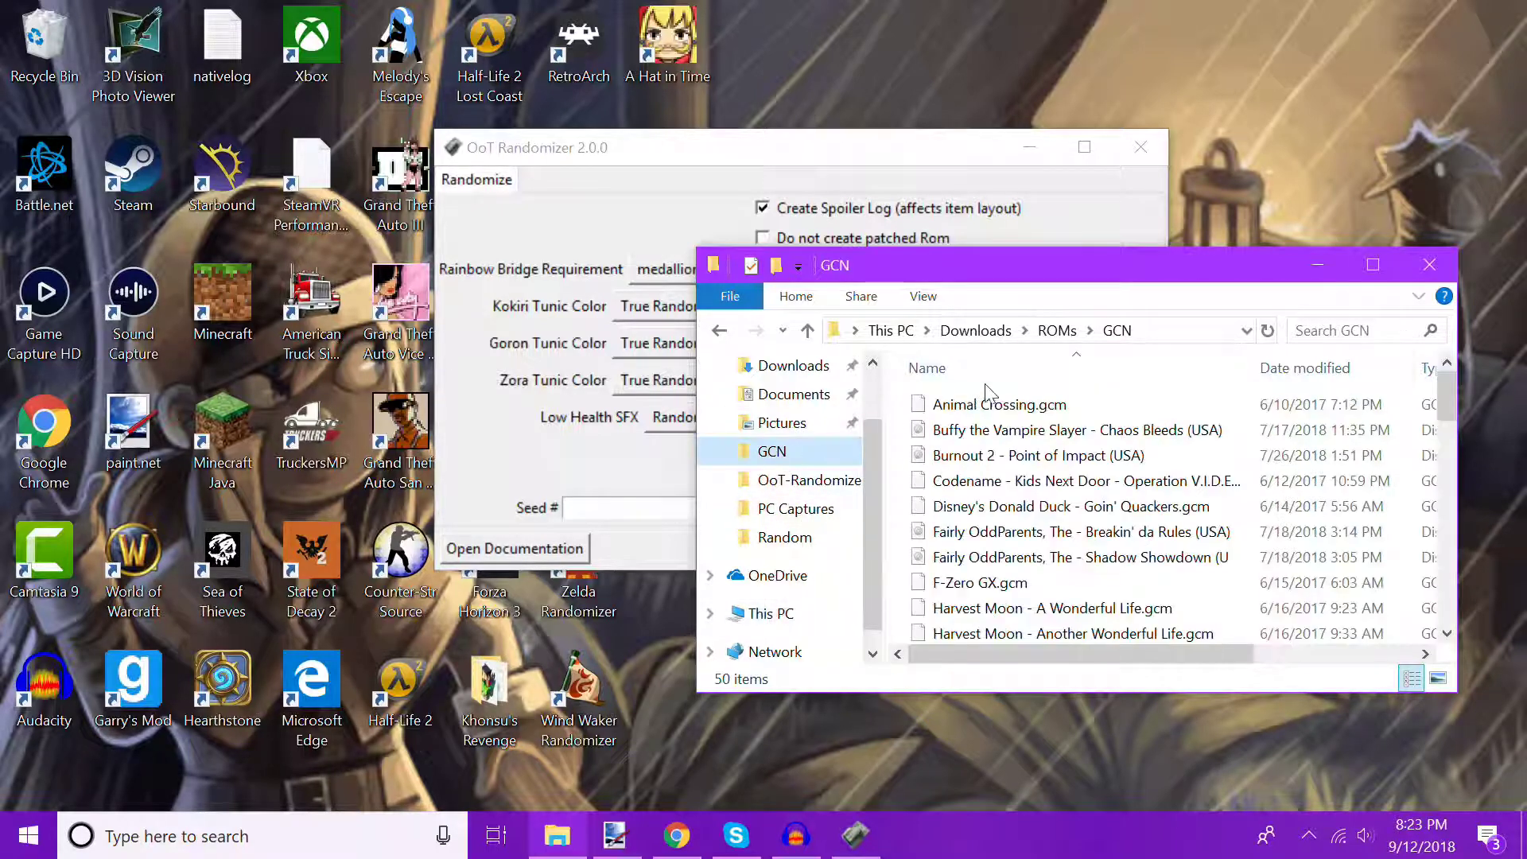
{"action": "left_click", "coordinate": [1050, 331]}
{"action": "double_click", "coordinate": [970, 457]}
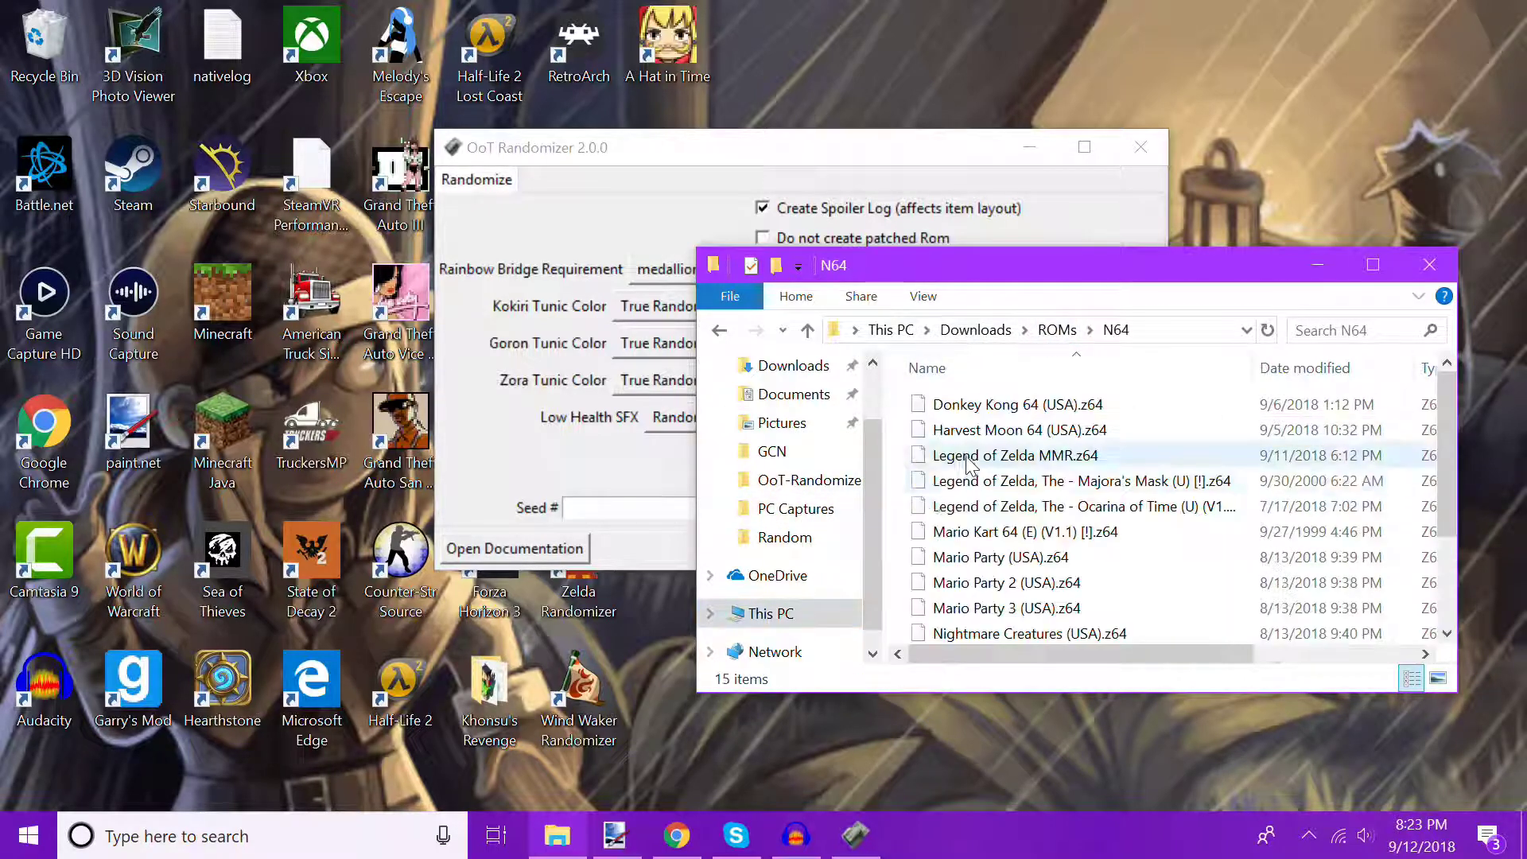
{"action": "right_click", "coordinate": [901, 552]}
{"action": "left_click", "coordinate": [956, 403]}
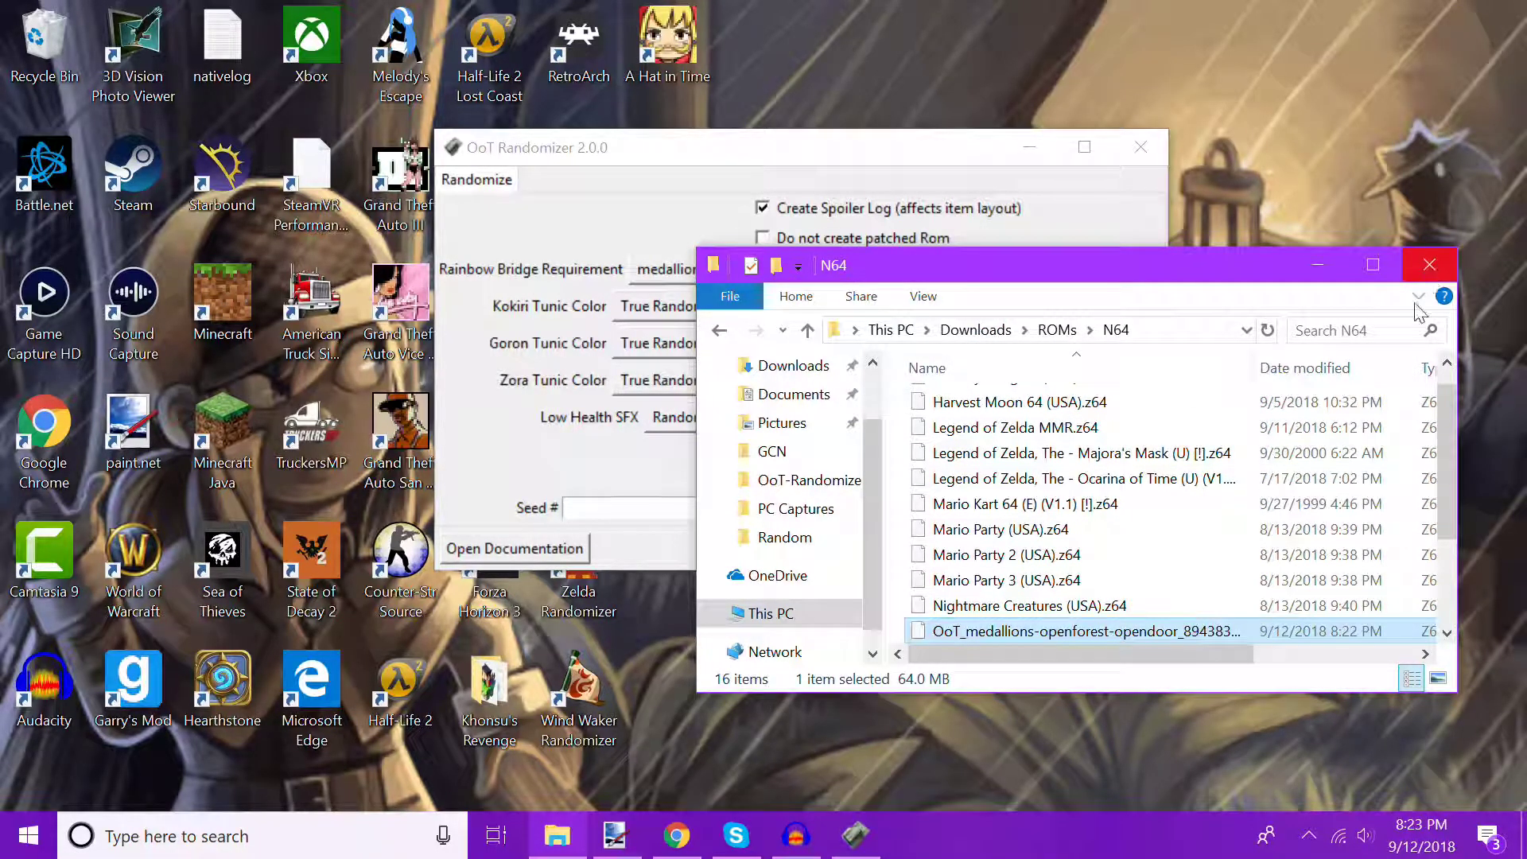
{"action": "left_click", "coordinate": [1429, 265]}
Close the randomizer and switch to the RetroArch website tab in Chrome.
{"action": "left_click", "coordinate": [1140, 148]}
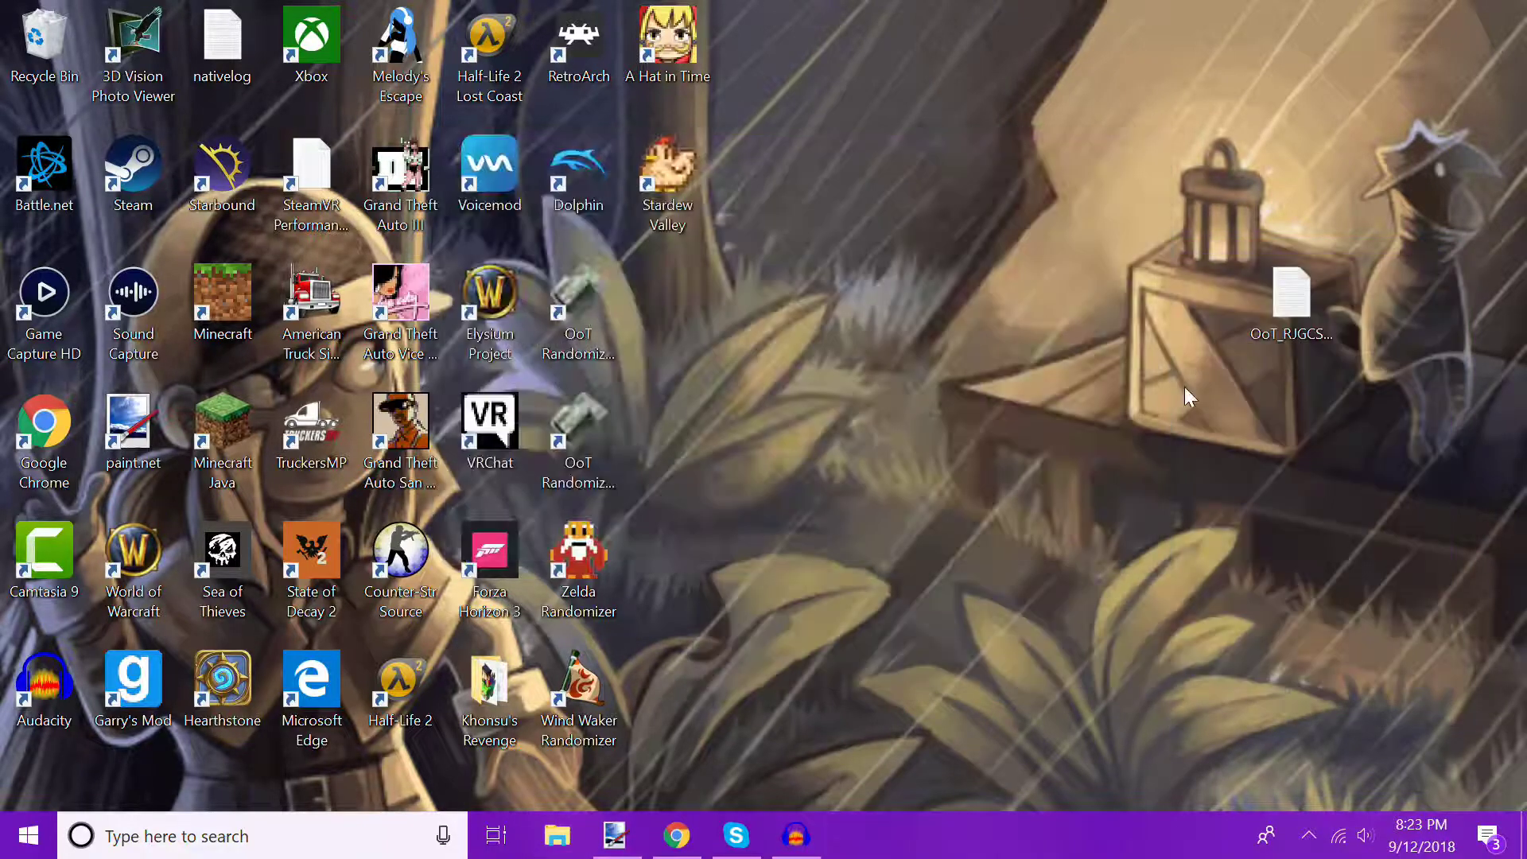
{"action": "left_click", "coordinate": [677, 835]}
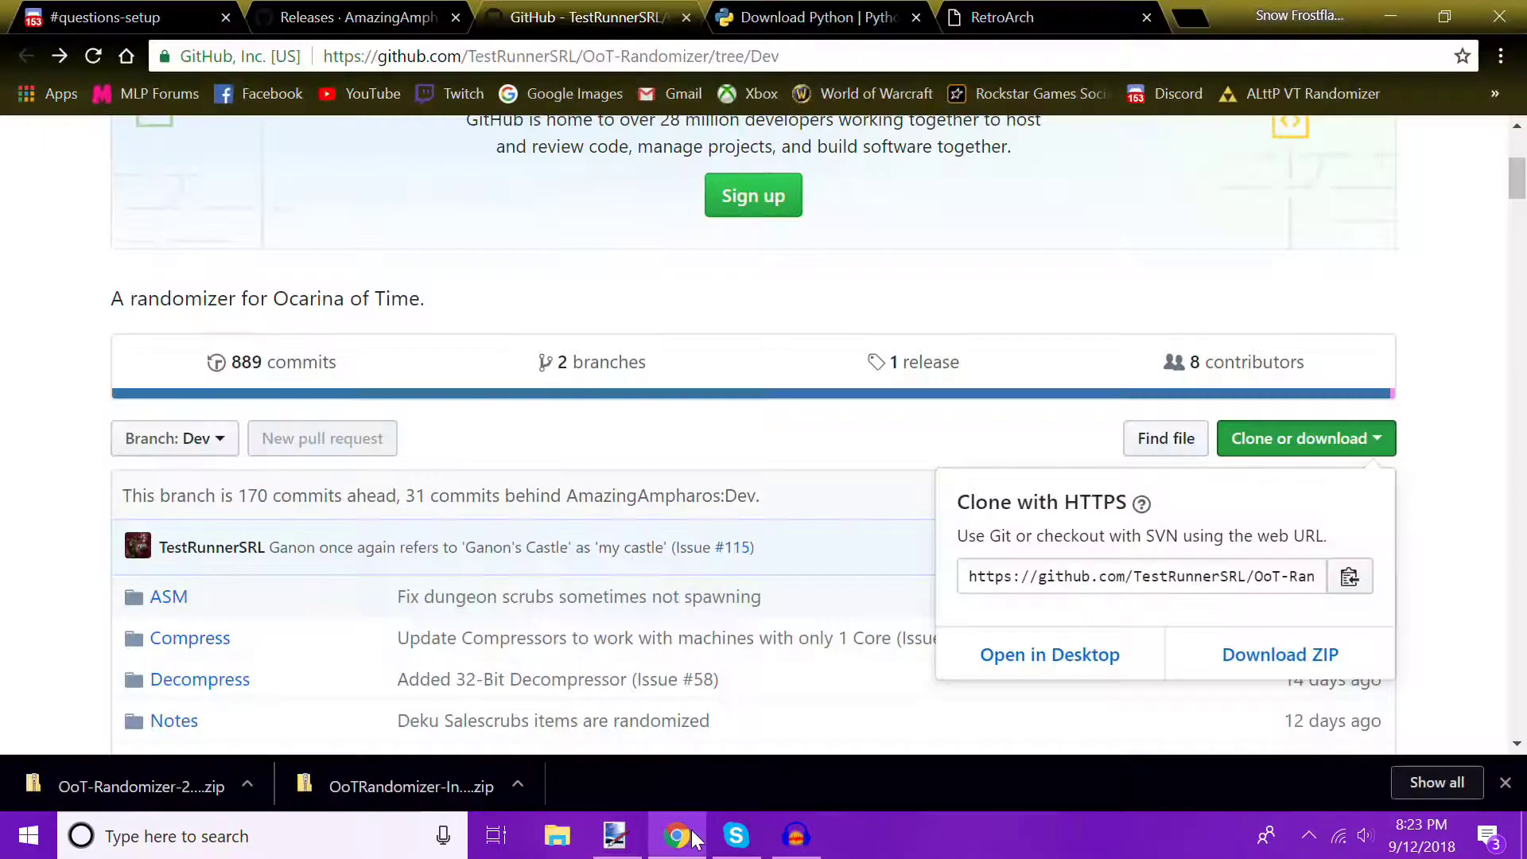
{"action": "left_click", "coordinate": [995, 17]}
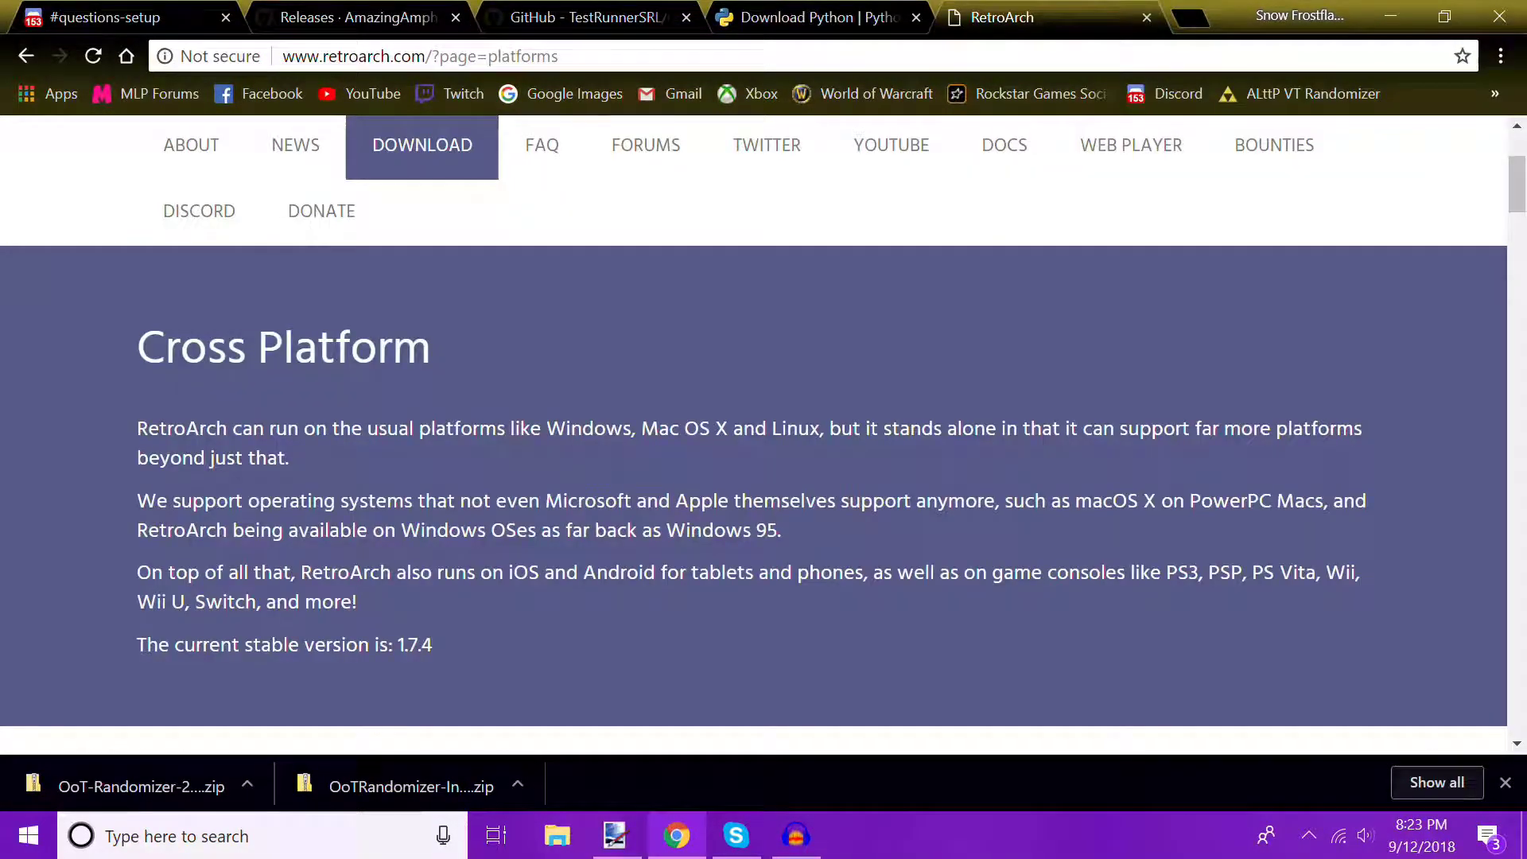
Scroll the platforms page to the Windows 10/8/7/Vista download options.
{"action": "scroll", "coordinate": [360, 503], "scroll_direction": "up", "scroll_amount": 3}
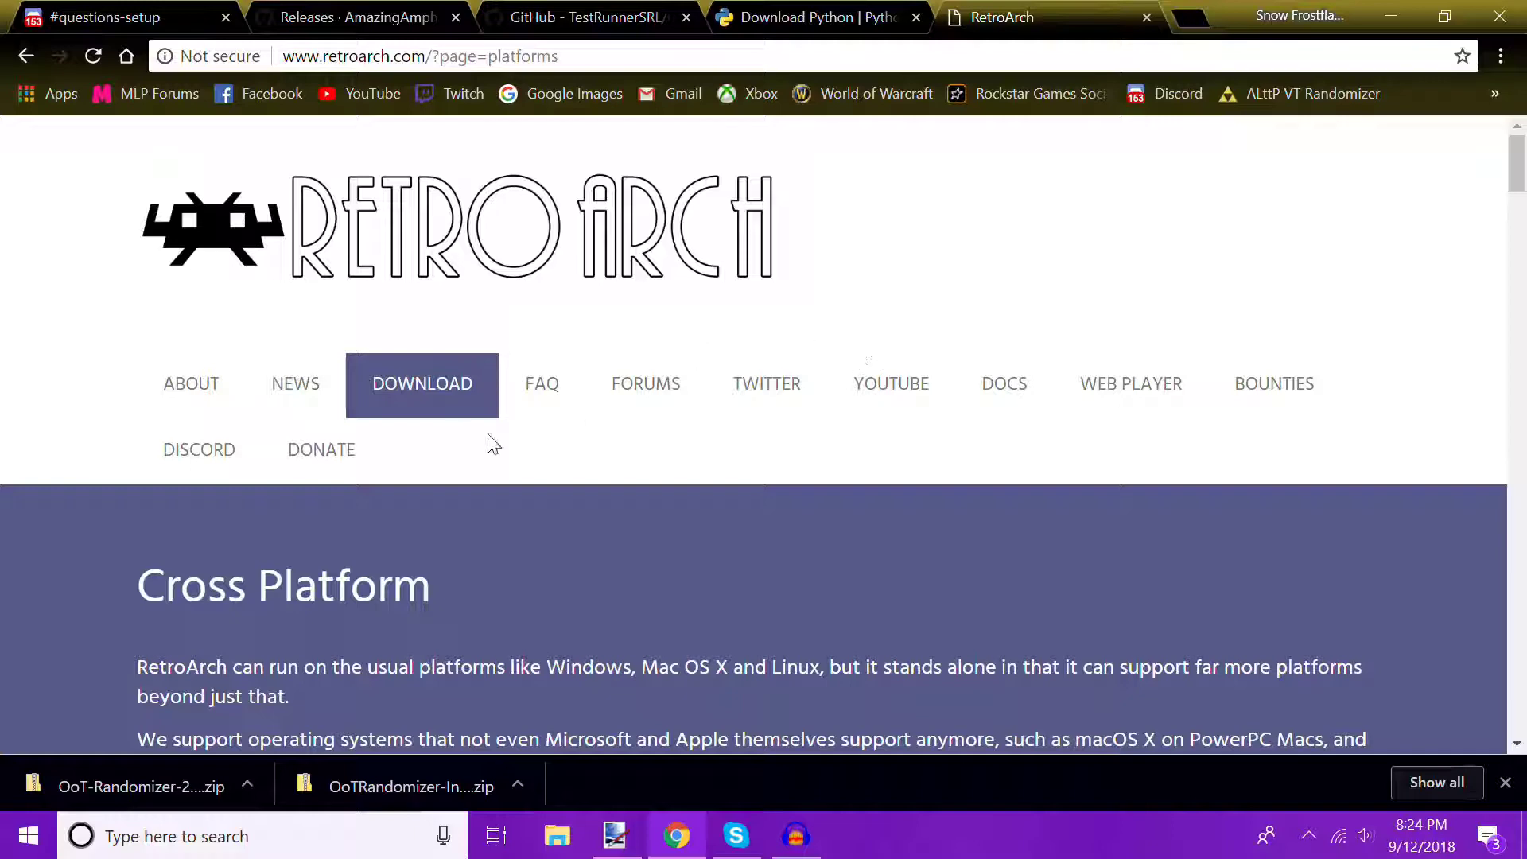
{"action": "scroll", "coordinate": [436, 460], "scroll_direction": "down", "scroll_amount": 14}
{"action": "scroll", "coordinate": [737, 487], "scroll_direction": "down", "scroll_amount": 4}
{"action": "scroll", "coordinate": [586, 307], "scroll_direction": "up", "scroll_amount": 3}
{"action": "scroll", "coordinate": [419, 388], "scroll_direction": "down", "scroll_amount": 1}
{"action": "scroll", "coordinate": [419, 388], "scroll_direction": "down", "scroll_amount": 15}
{"action": "scroll", "coordinate": [771, 415], "scroll_direction": "up", "scroll_amount": 8}
{"action": "scroll", "coordinate": [772, 414], "scroll_direction": "down", "scroll_amount": 20}
{"action": "scroll", "coordinate": [770, 421], "scroll_direction": "down", "scroll_amount": 6}
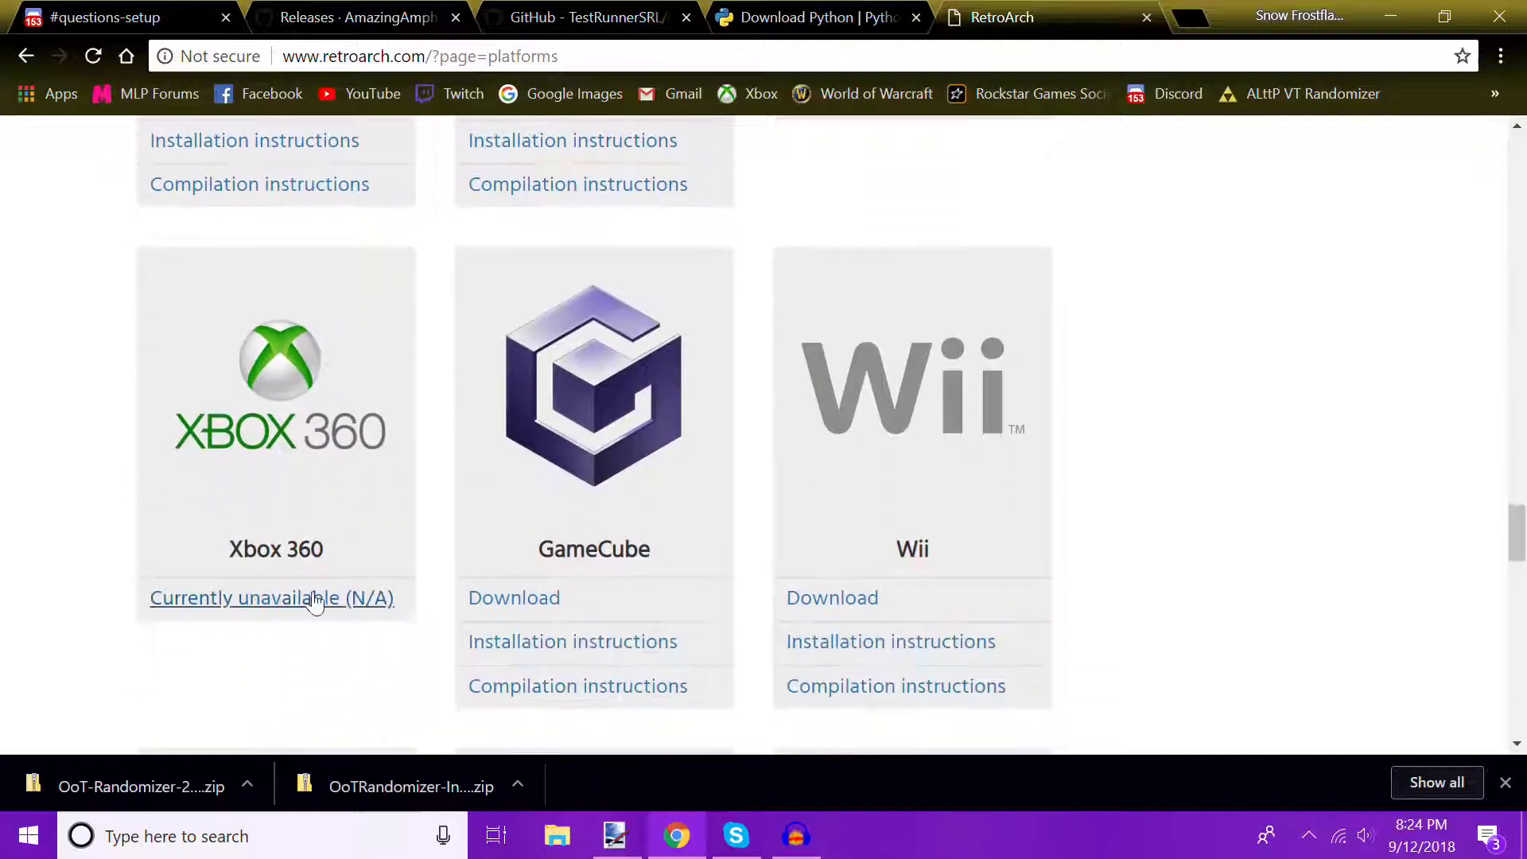
{"action": "scroll", "coordinate": [570, 504], "scroll_direction": "up", "scroll_amount": 9}
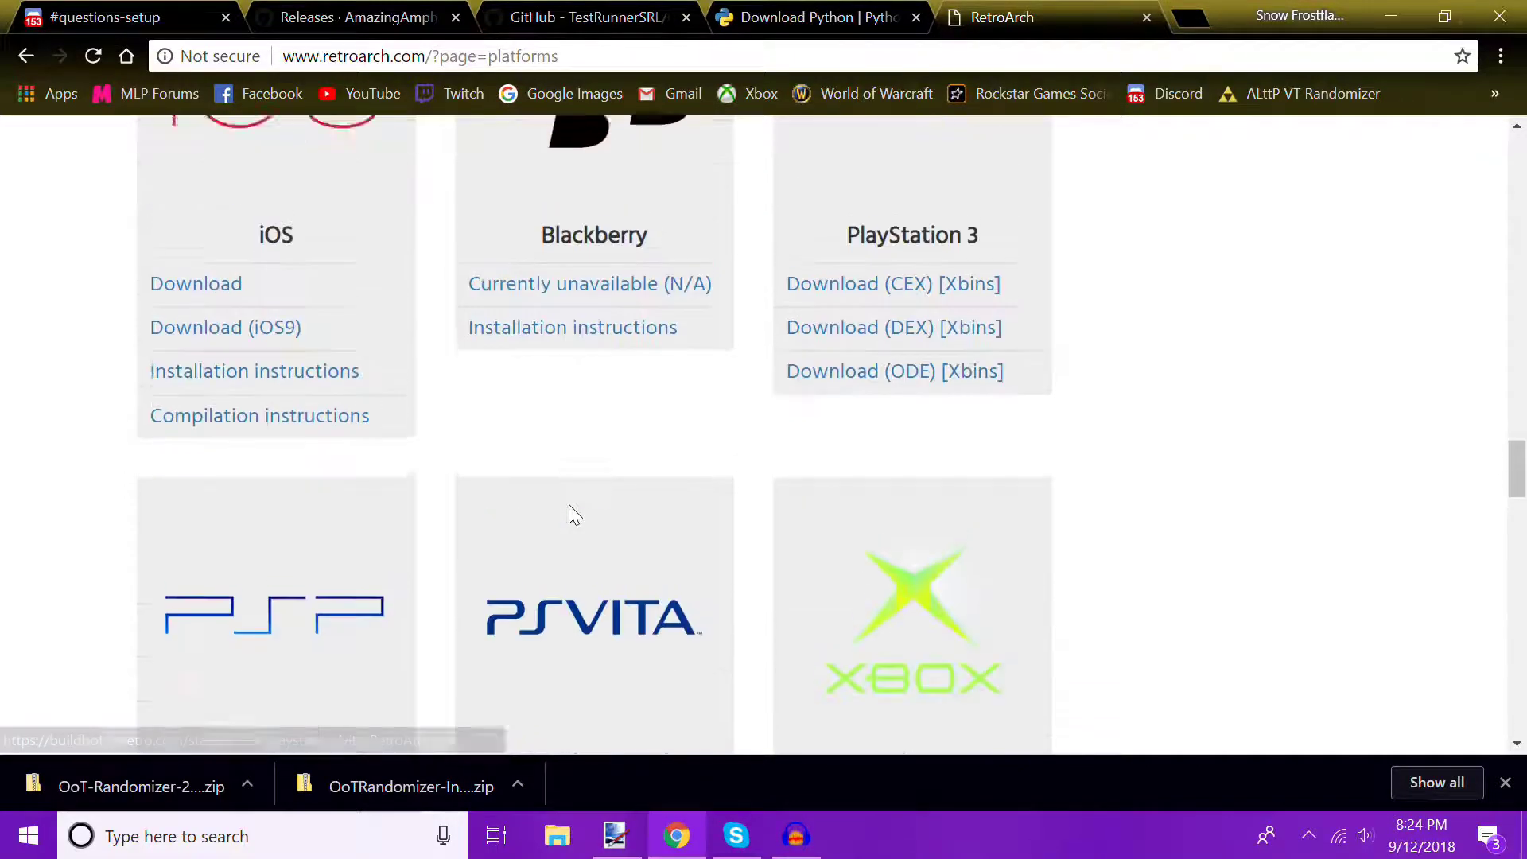
{"action": "scroll", "coordinate": [569, 504], "scroll_direction": "down", "scroll_amount": 9}
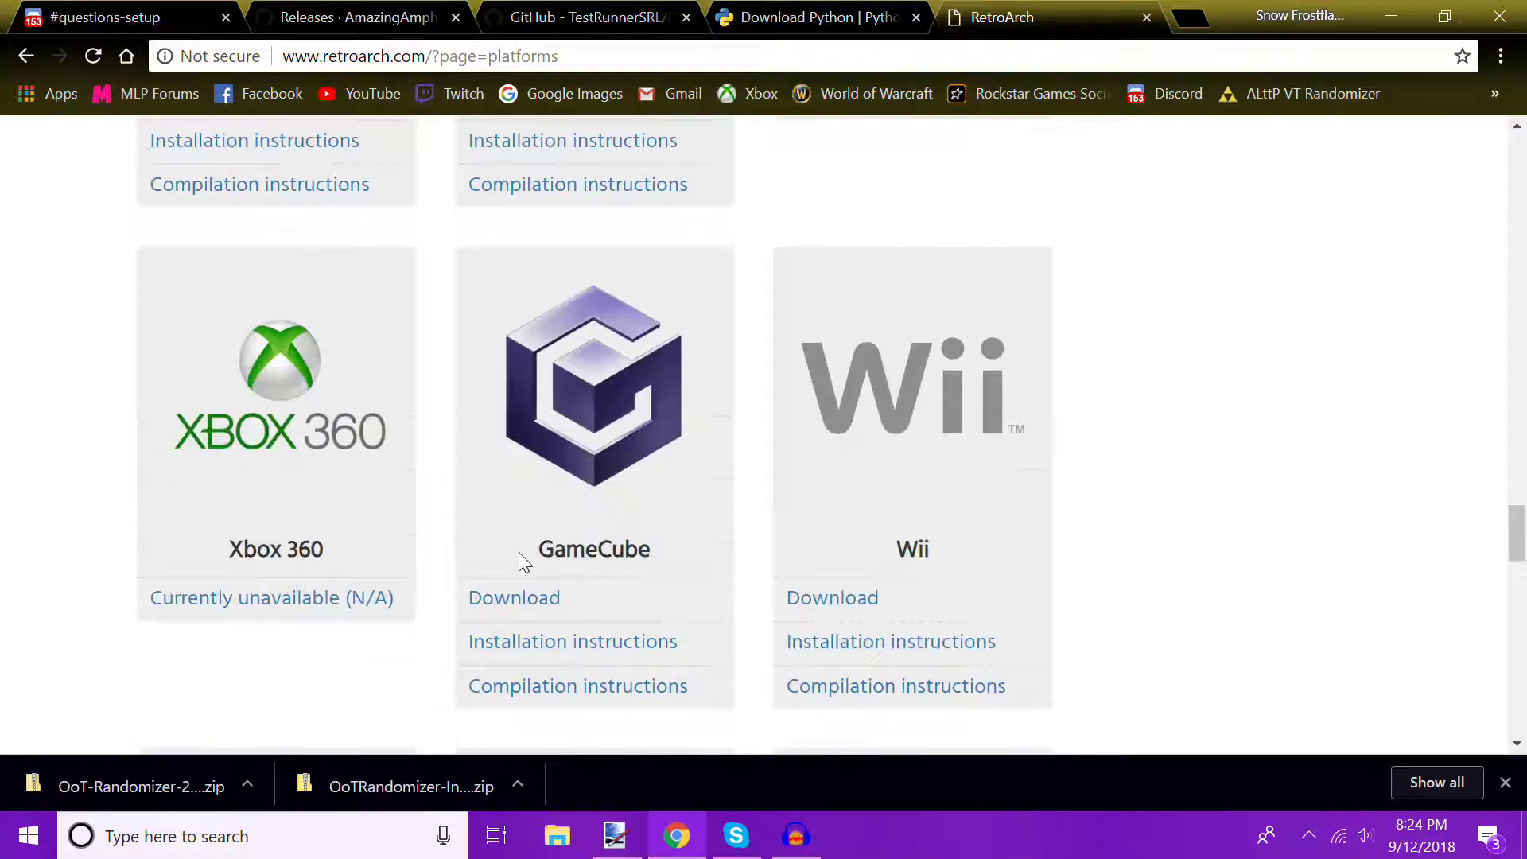
{"action": "scroll", "coordinate": [619, 541], "scroll_direction": "up", "scroll_amount": 15}
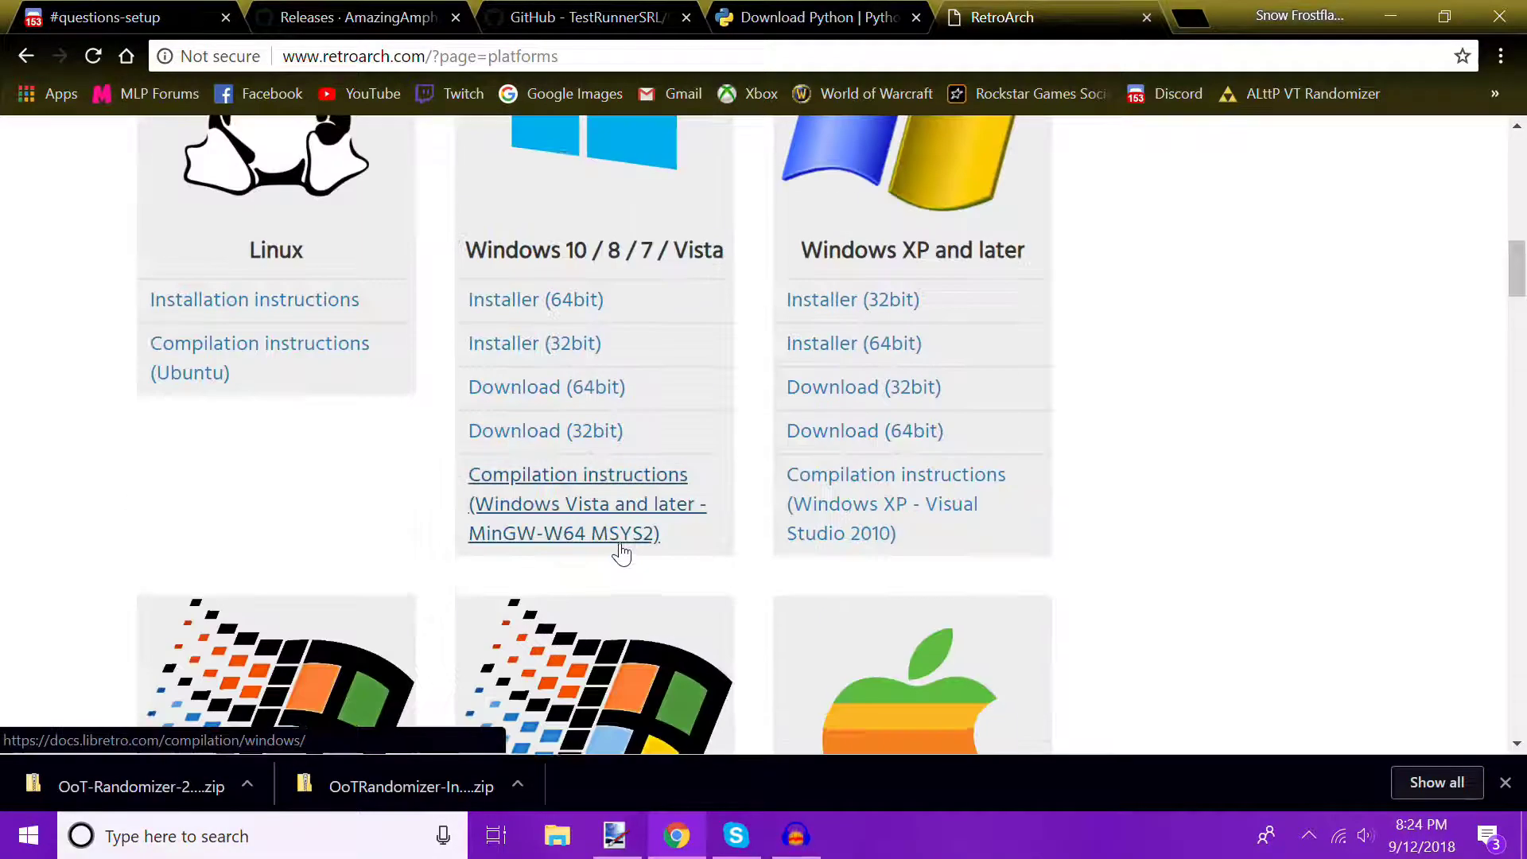
{"action": "scroll", "coordinate": [622, 550], "scroll_direction": "up", "scroll_amount": 5}
{"action": "scroll", "coordinate": [624, 546], "scroll_direction": "down", "scroll_amount": 3}
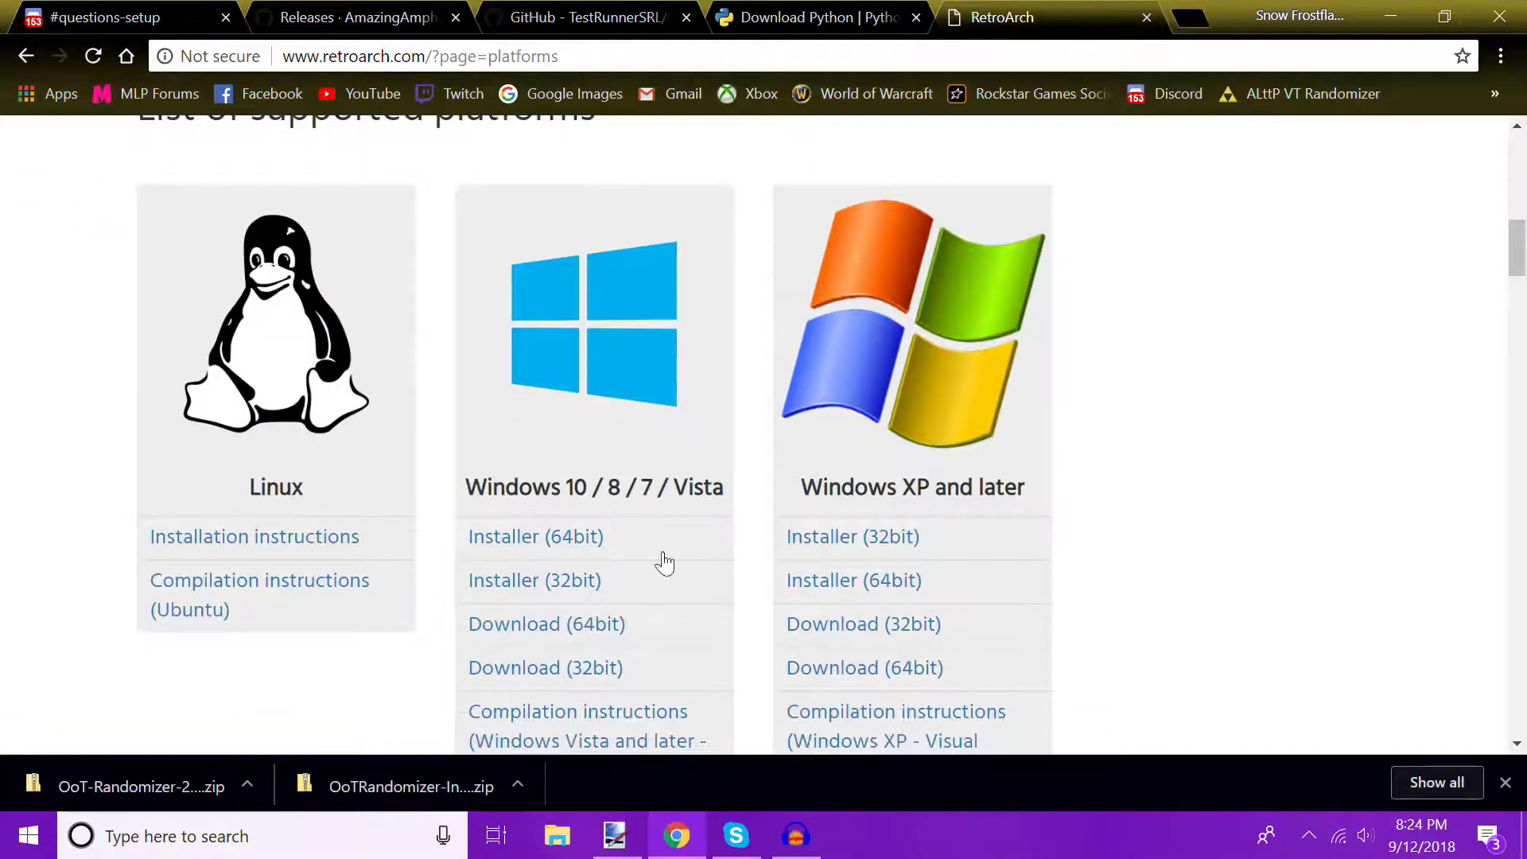
Start the Download (64bit) build, then cancel the RetroArch.7z download.
{"action": "left_click", "coordinate": [581, 634]}
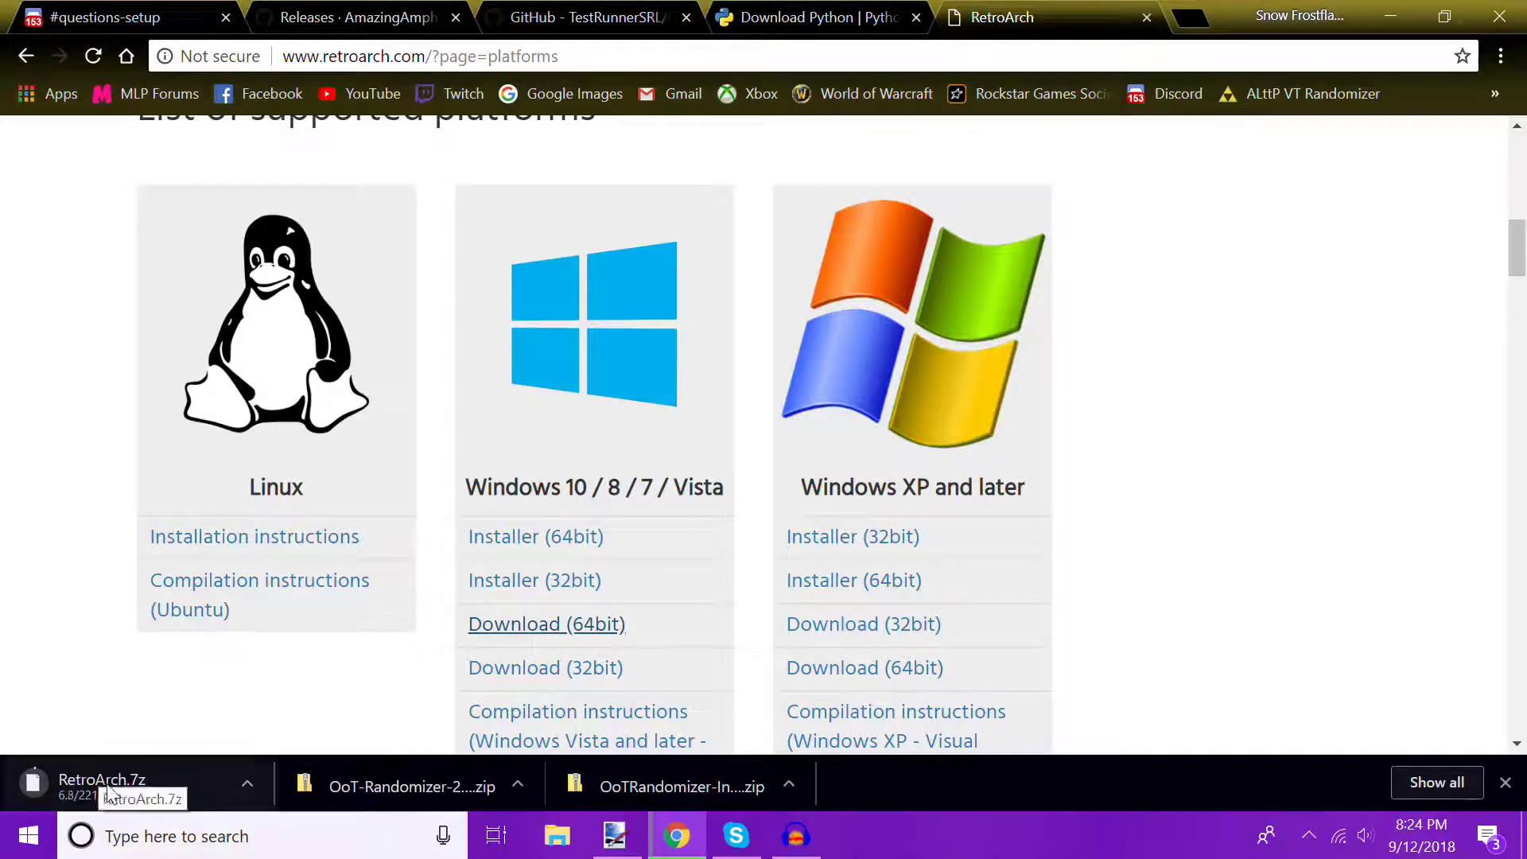
{"action": "right_click", "coordinate": [109, 792]}
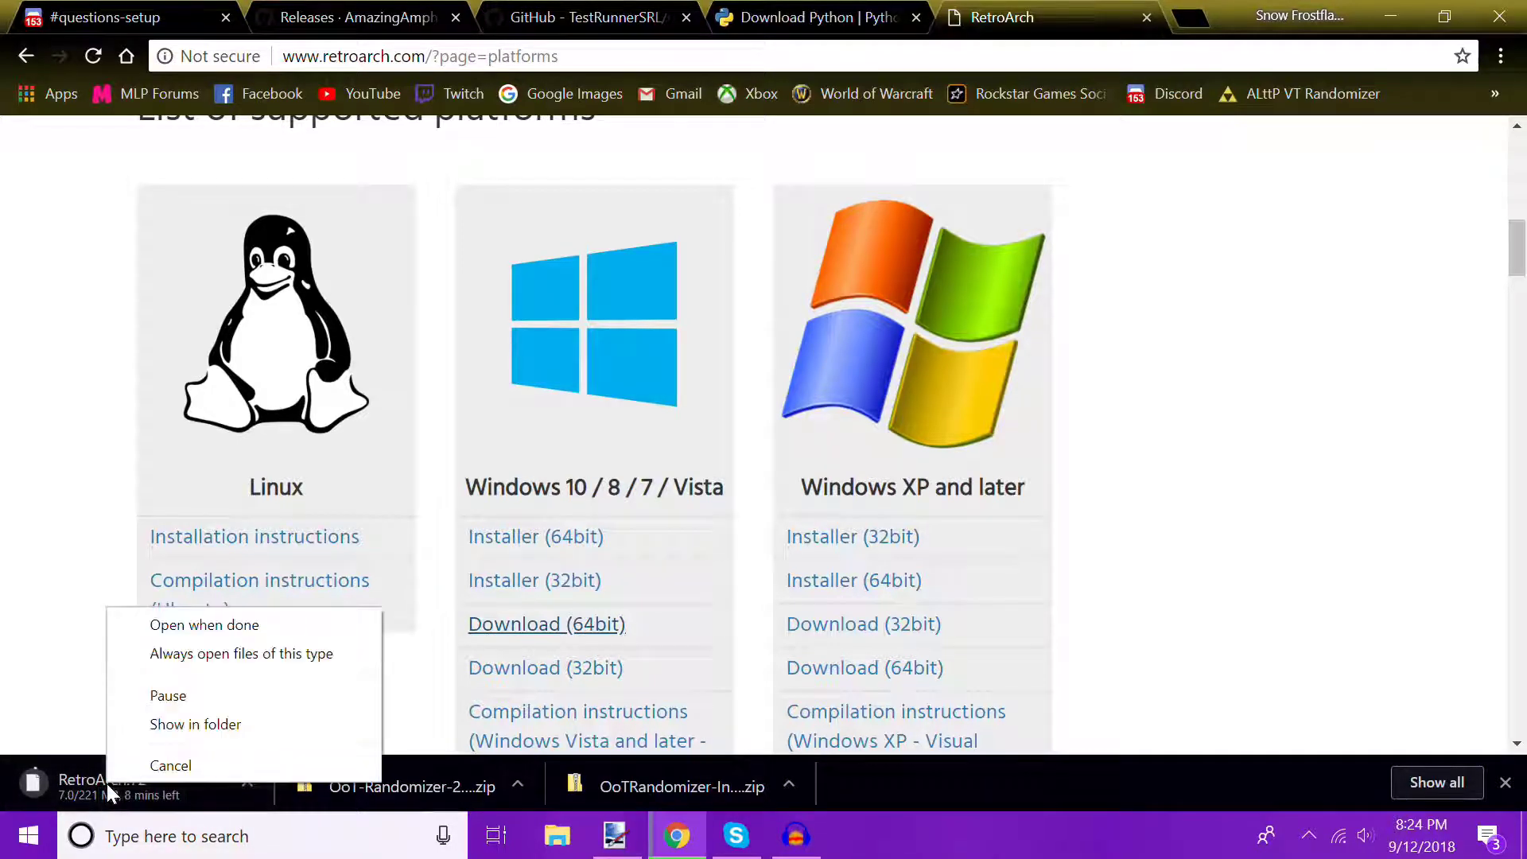
{"action": "left_click", "coordinate": [199, 764]}
Confirm RetroArch-1.7.3-x64-setup is in Downloads, then close Explorer and minimize Chrome.
{"action": "key", "text": "super+e"}
{"action": "left_click", "coordinate": [1376, 588]}
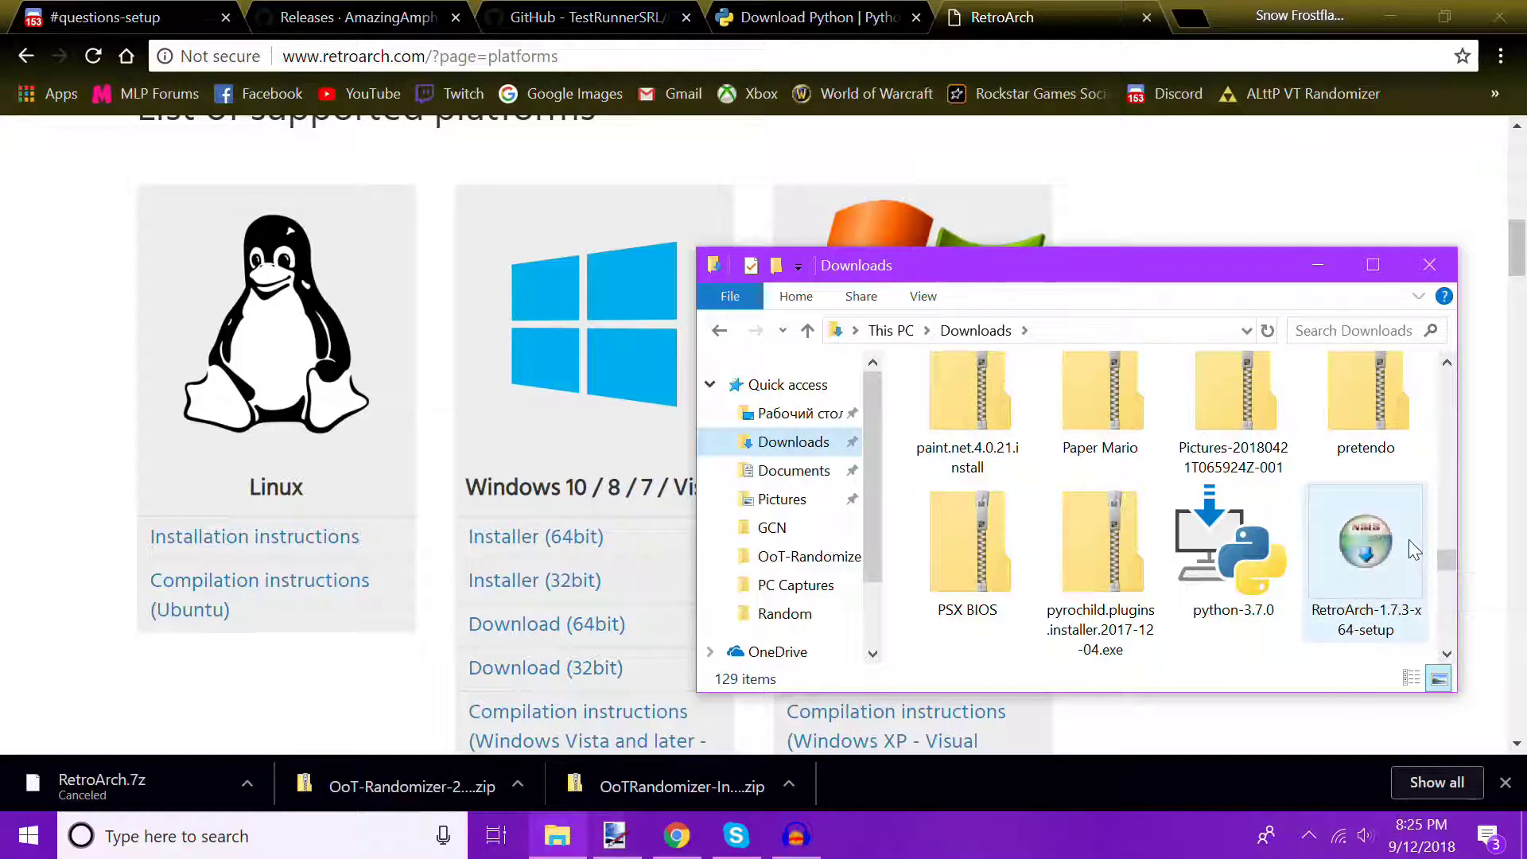
{"action": "left_click", "coordinate": [1430, 265]}
{"action": "left_click", "coordinate": [1390, 17]}
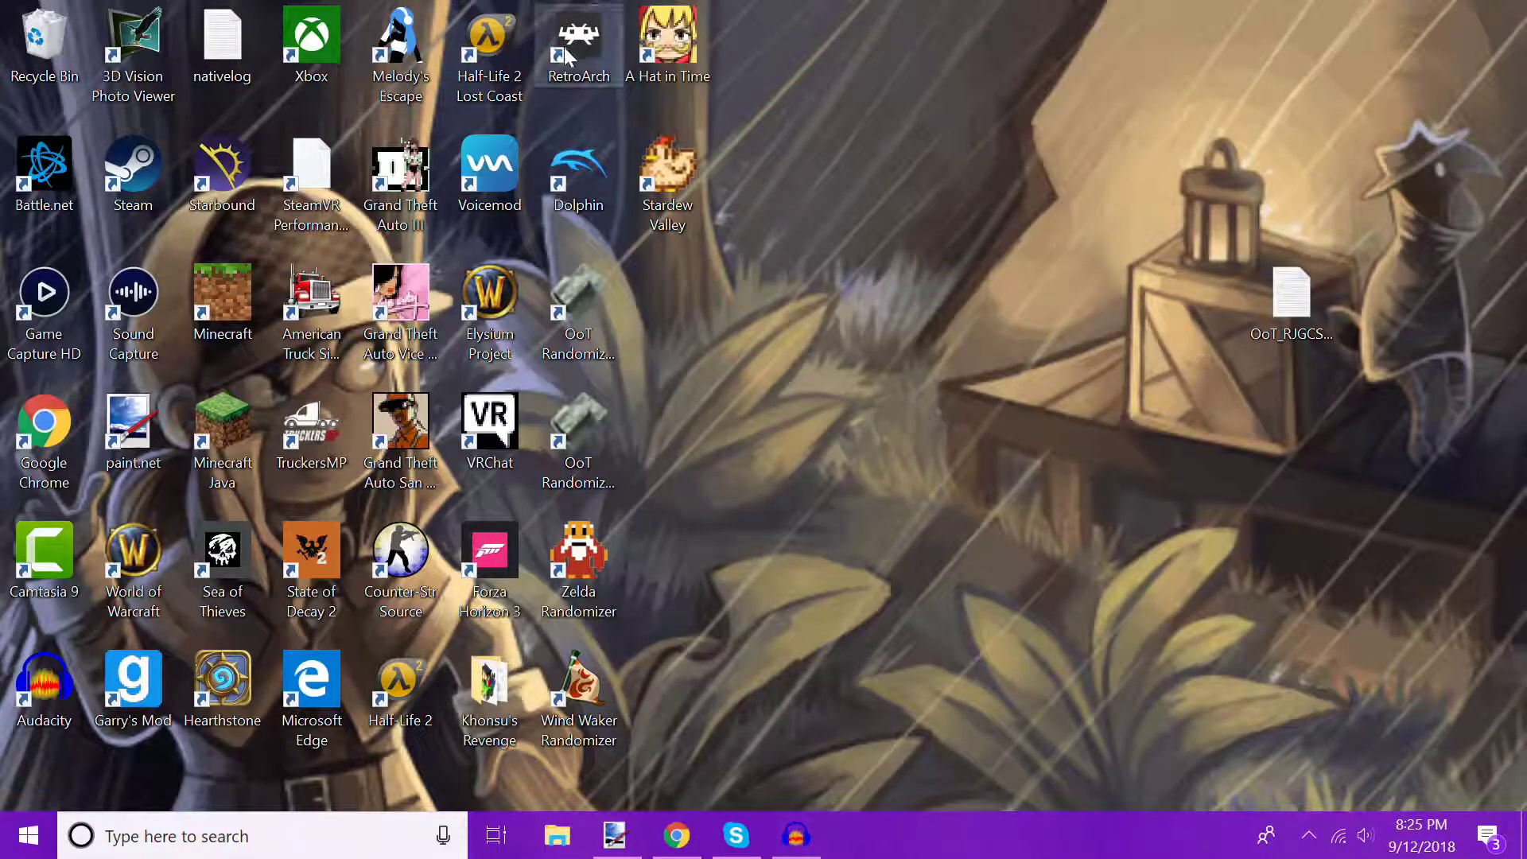
Launch RetroArch from the desktop, maximize it, and browse Settings before returning to Main Menu.
{"action": "double_click", "coordinate": [562, 57]}
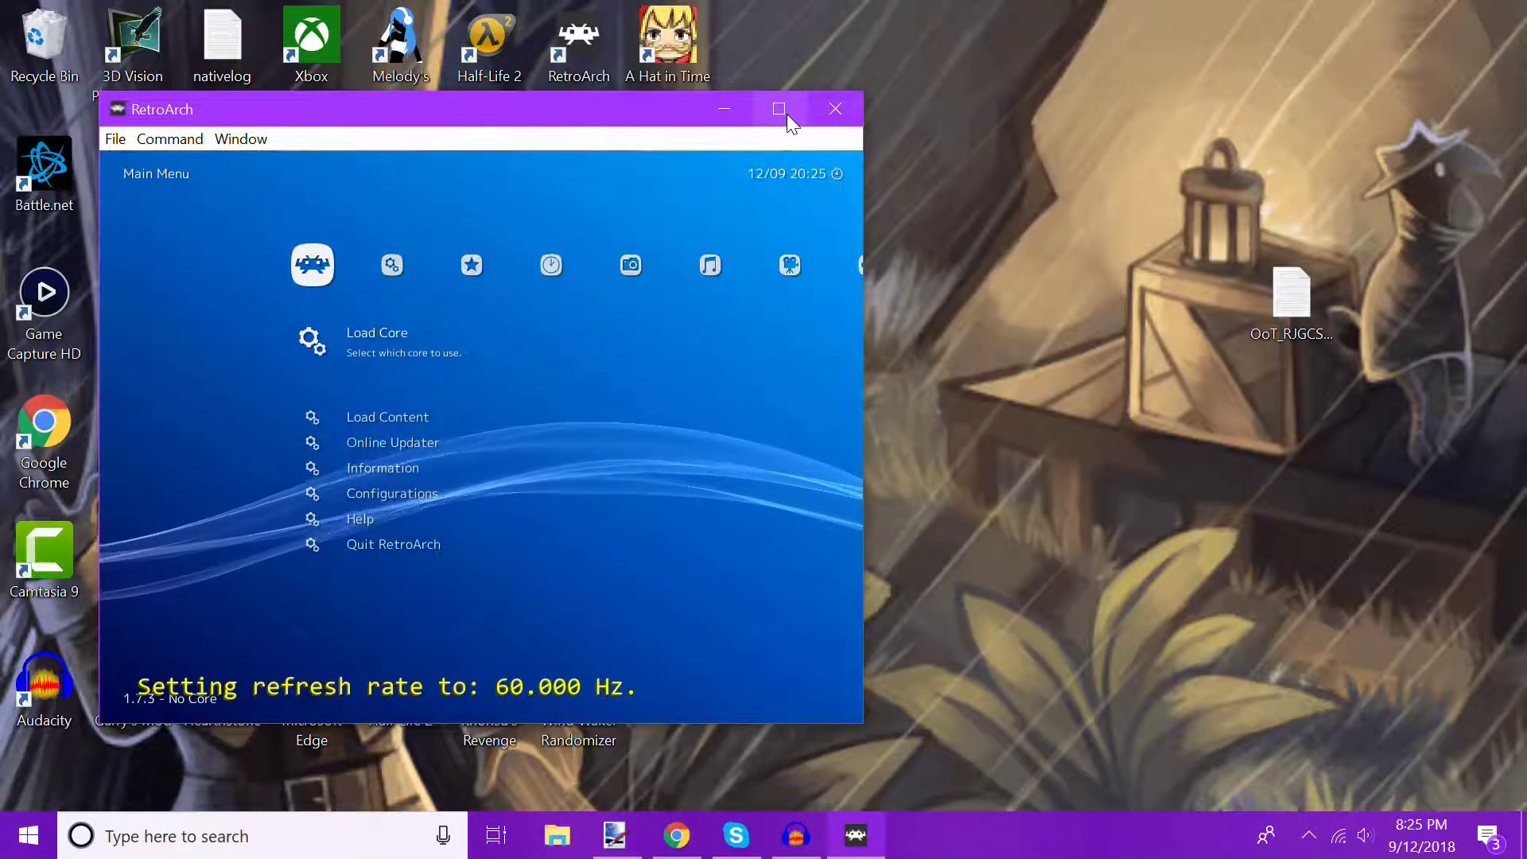
{"action": "left_click", "coordinate": [783, 112]}
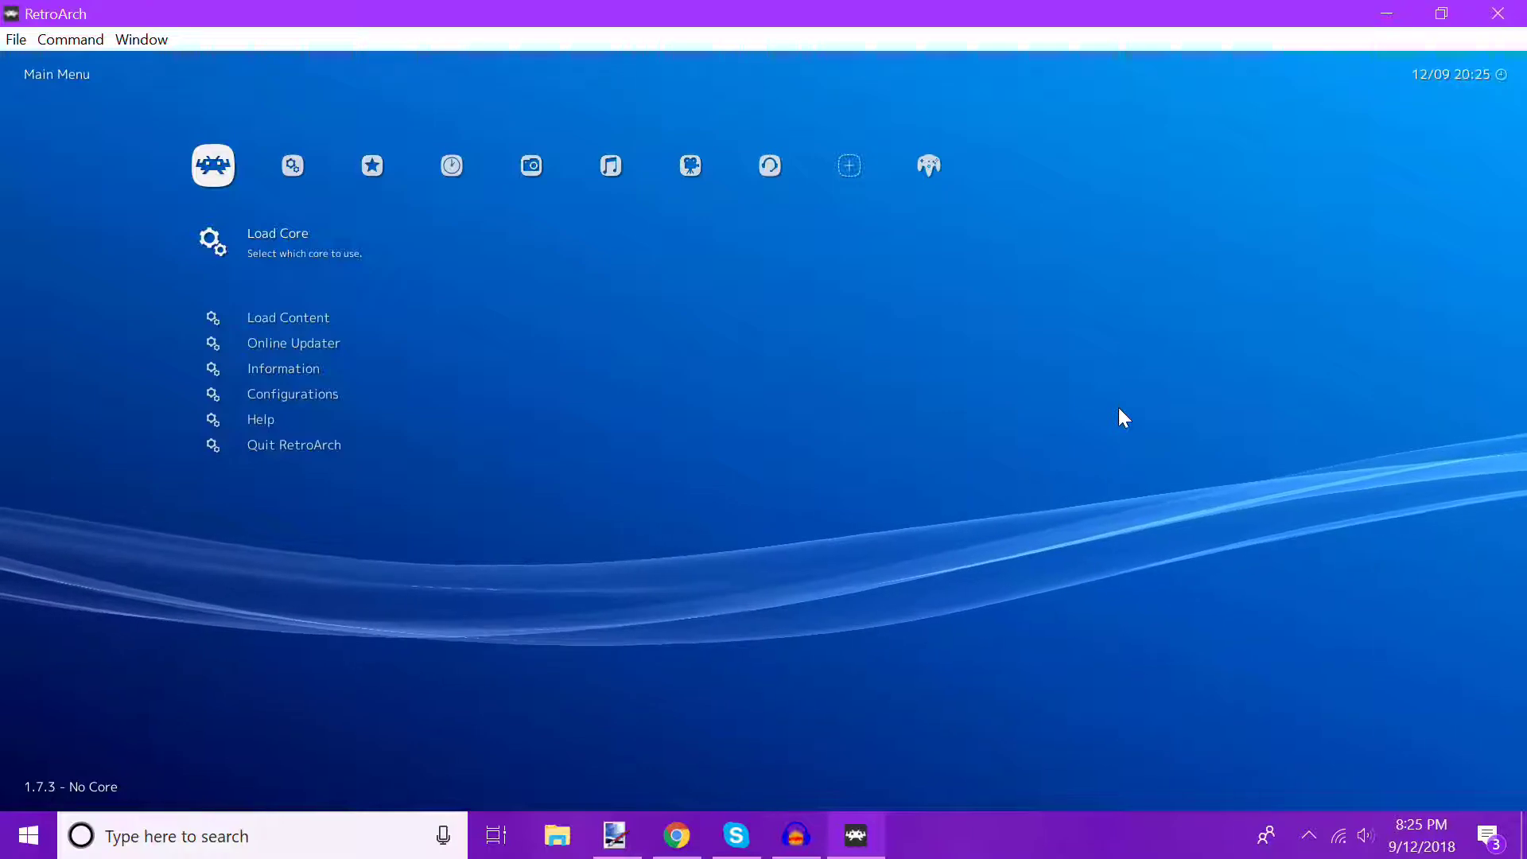
{"action": "key", "text": "Right"}
{"action": "key", "text": "Right"}
{"action": "key", "text": "Right"}
{"action": "key", "text": "Right"}
{"action": "key", "text": "Right"}
{"action": "key", "text": "Right"}
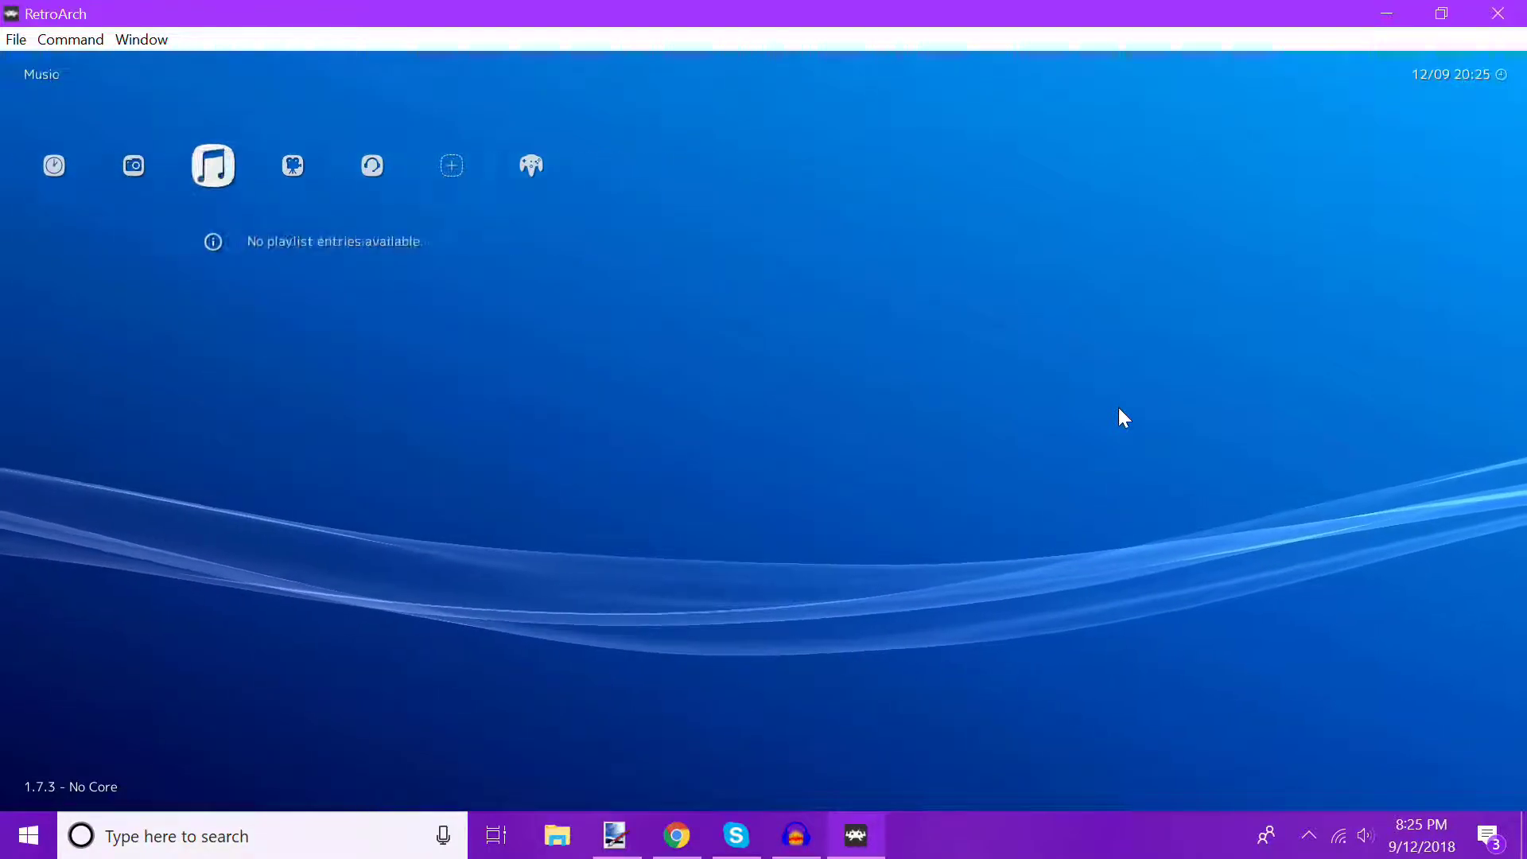
{"action": "key", "text": "Left"}
{"action": "key", "text": "Left"}
{"action": "key", "text": "Left"}
{"action": "key", "text": "Left"}
{"action": "key", "text": "Left"}
{"action": "key", "text": "Left"}
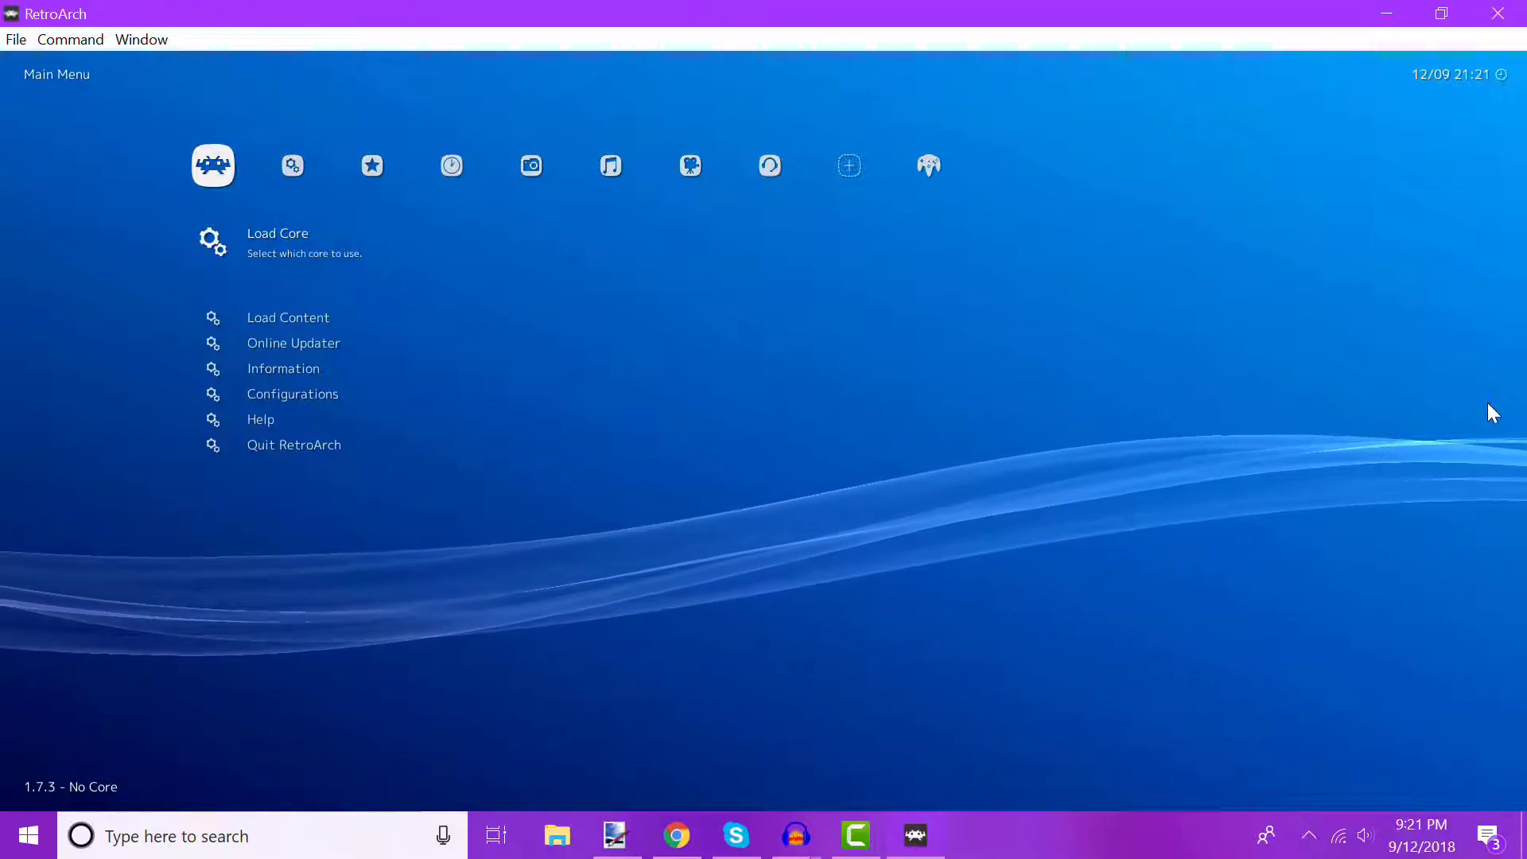
{"action": "key", "text": "Right"}
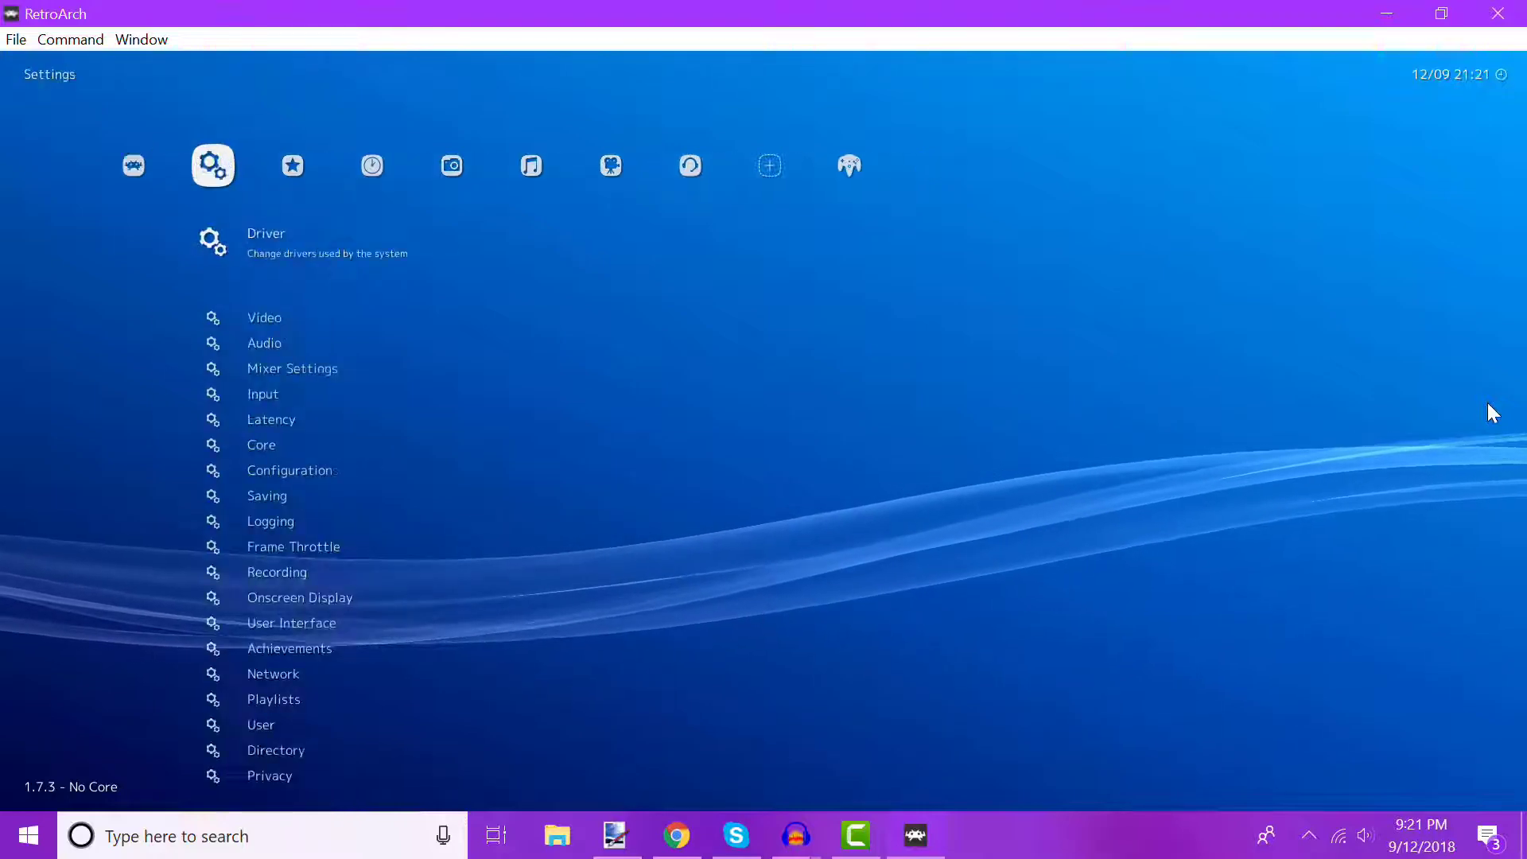
{"action": "key", "text": "Right"}
{"action": "key", "text": "Right"}
{"action": "key", "text": "Right"}
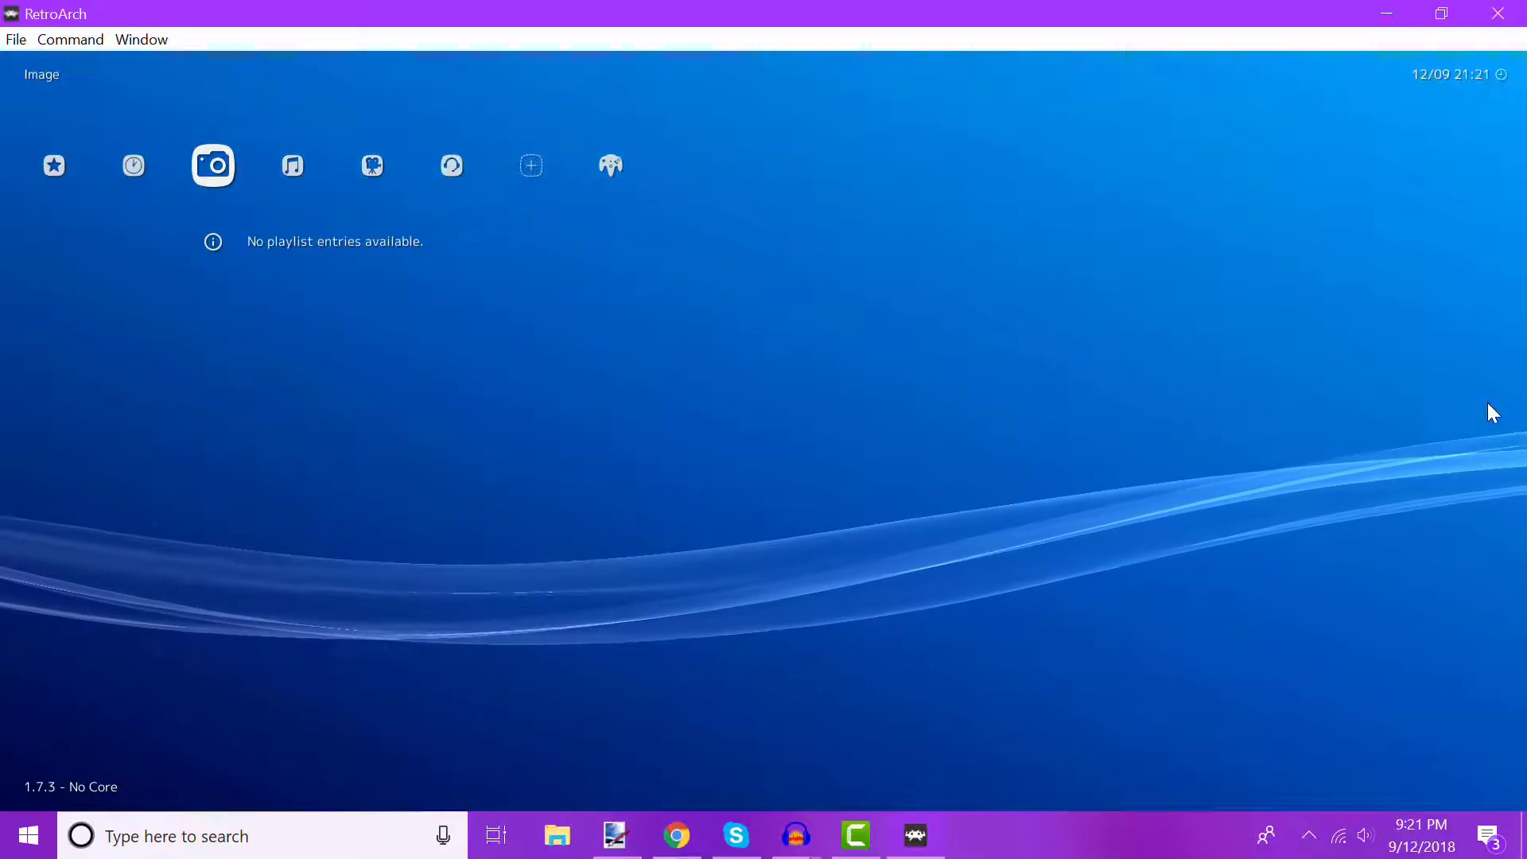
{"action": "key", "text": "Right"}
{"action": "key", "text": "Left"}
{"action": "key", "text": "Left"}
{"action": "key", "text": "Left"}
{"action": "key", "text": "Left"}
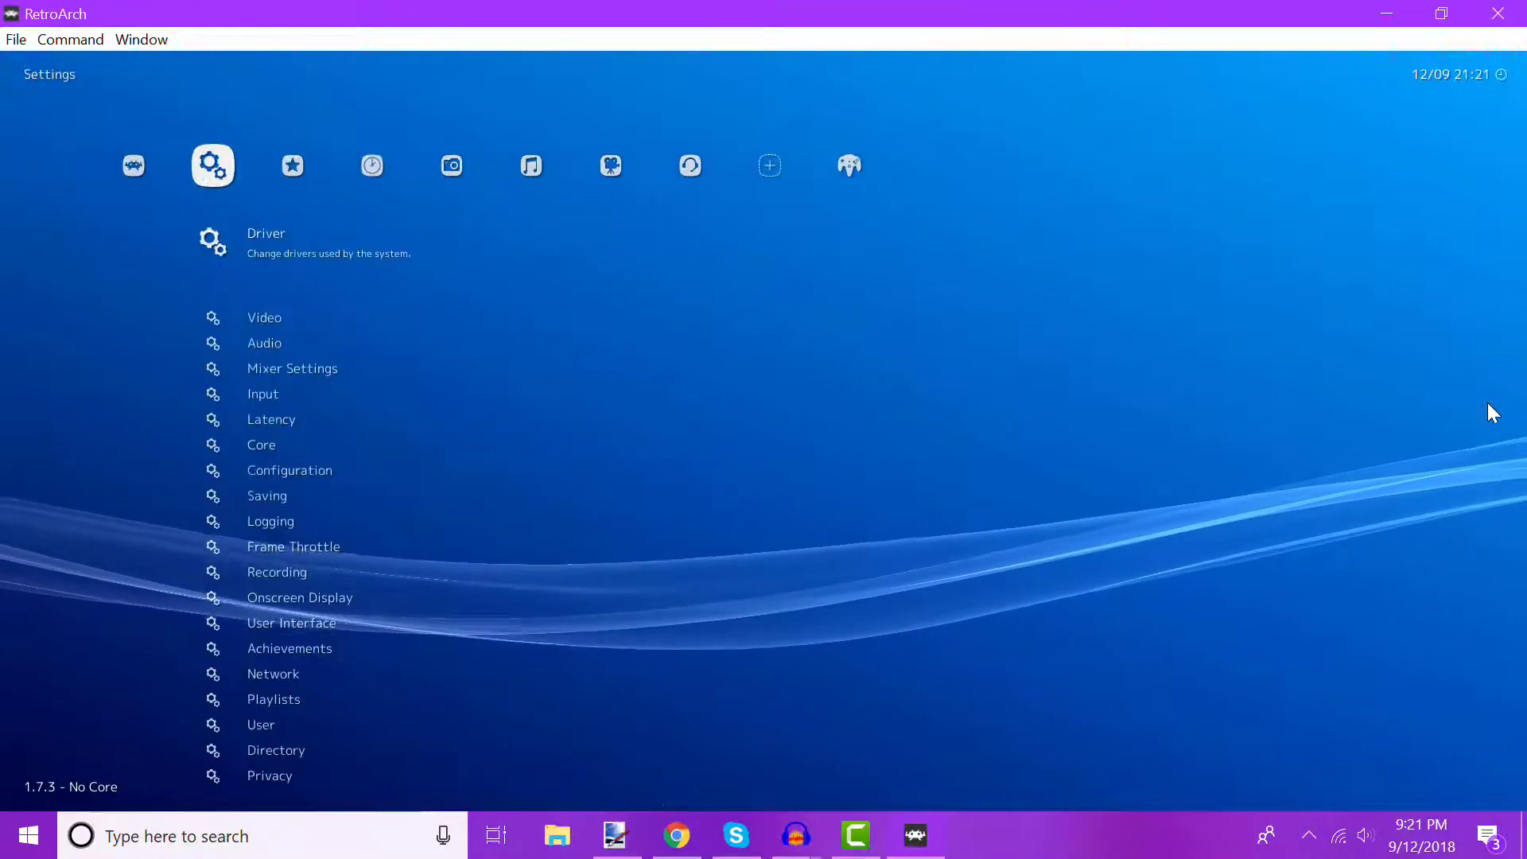
{"action": "key", "text": "Down"}
{"action": "key", "text": "Down"}
{"action": "key", "text": "Down"}
{"action": "key", "text": "Down"}
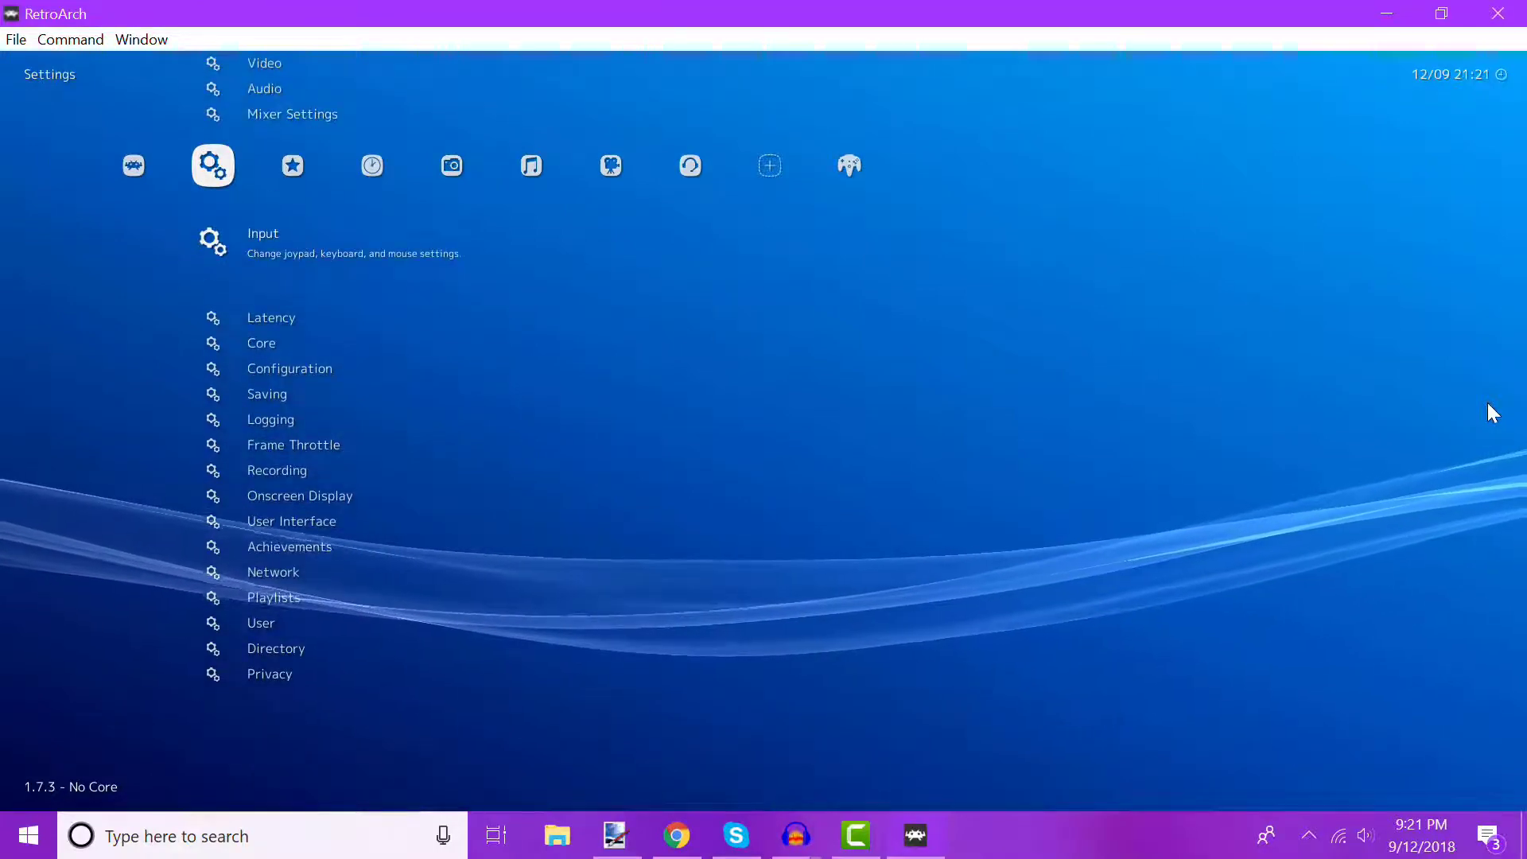
{"action": "key", "text": "Down"}
{"action": "key", "text": "Down"}
{"action": "key", "text": "Up"}
{"action": "key", "text": "Up"}
{"action": "key", "text": "Up"}
{"action": "key", "text": "Up"}
{"action": "key", "text": "Down"}
{"action": "key", "text": "Return"}
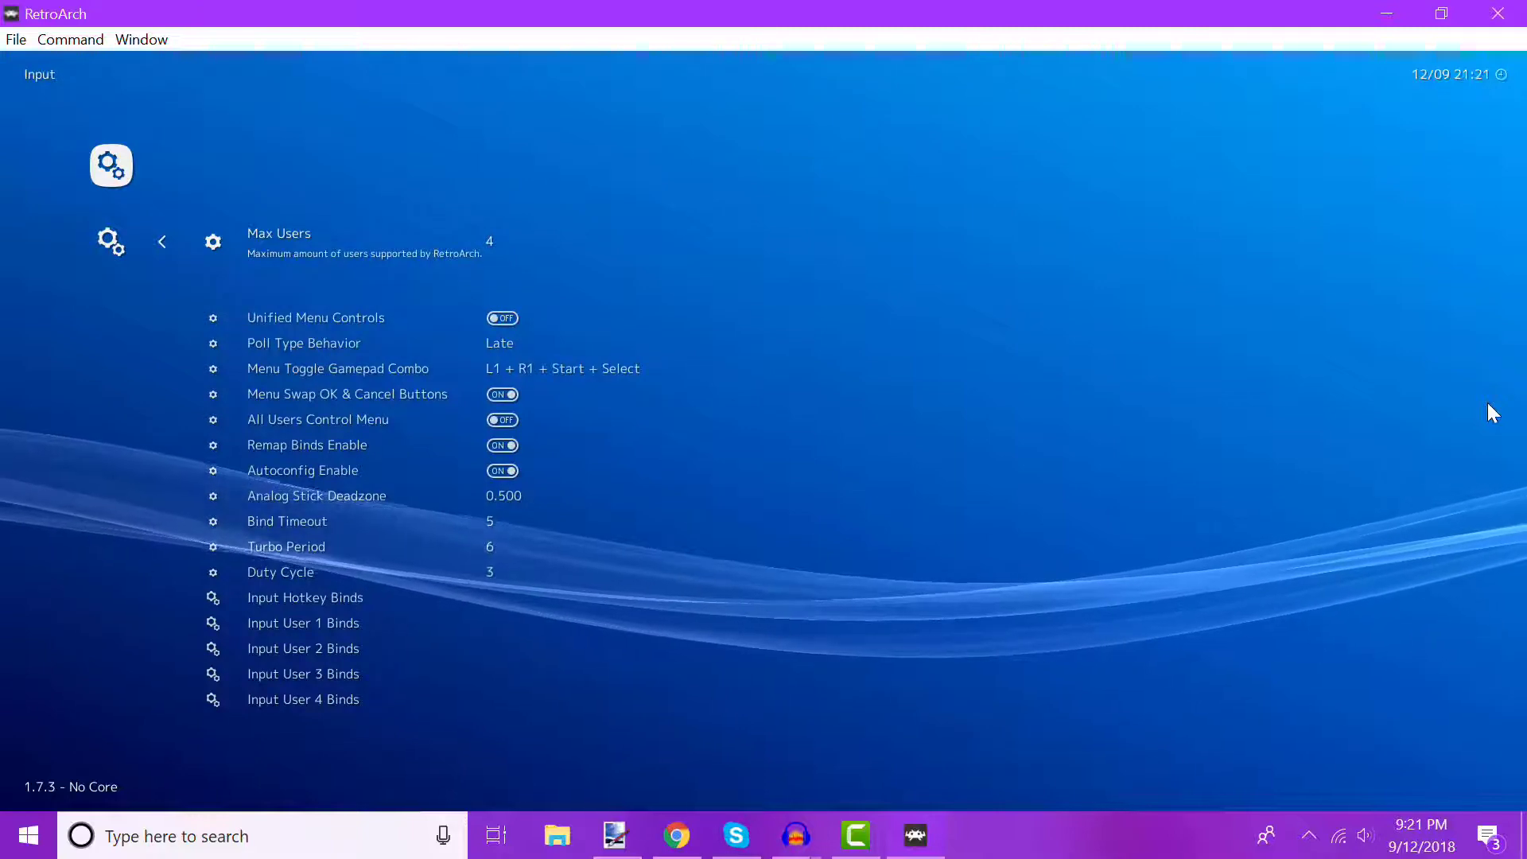
{"action": "key", "text": "Down"}
{"action": "key", "text": "Down"}
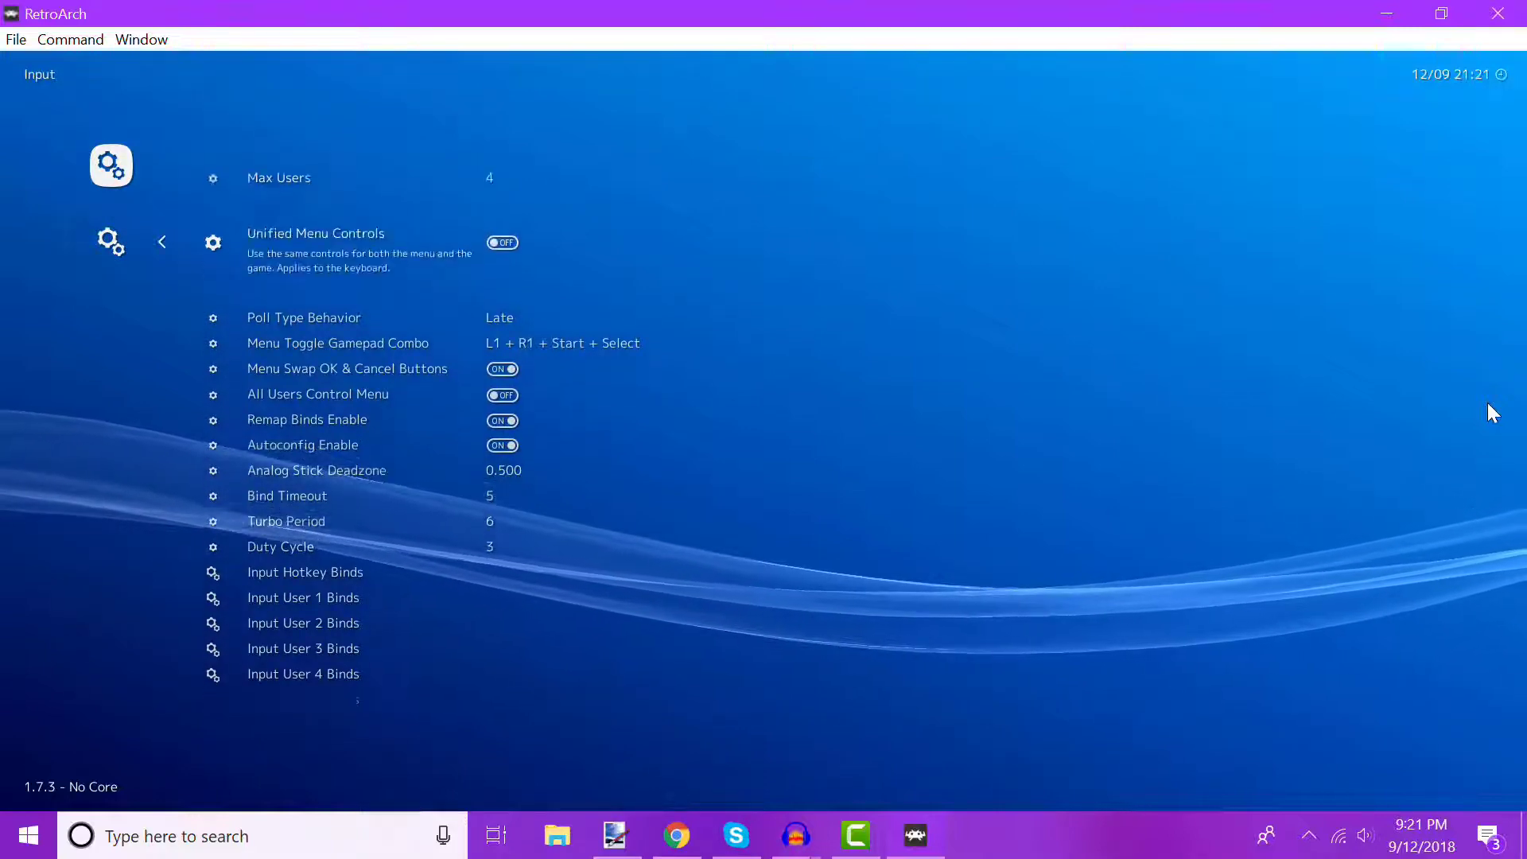
{"action": "key", "text": "Down"}
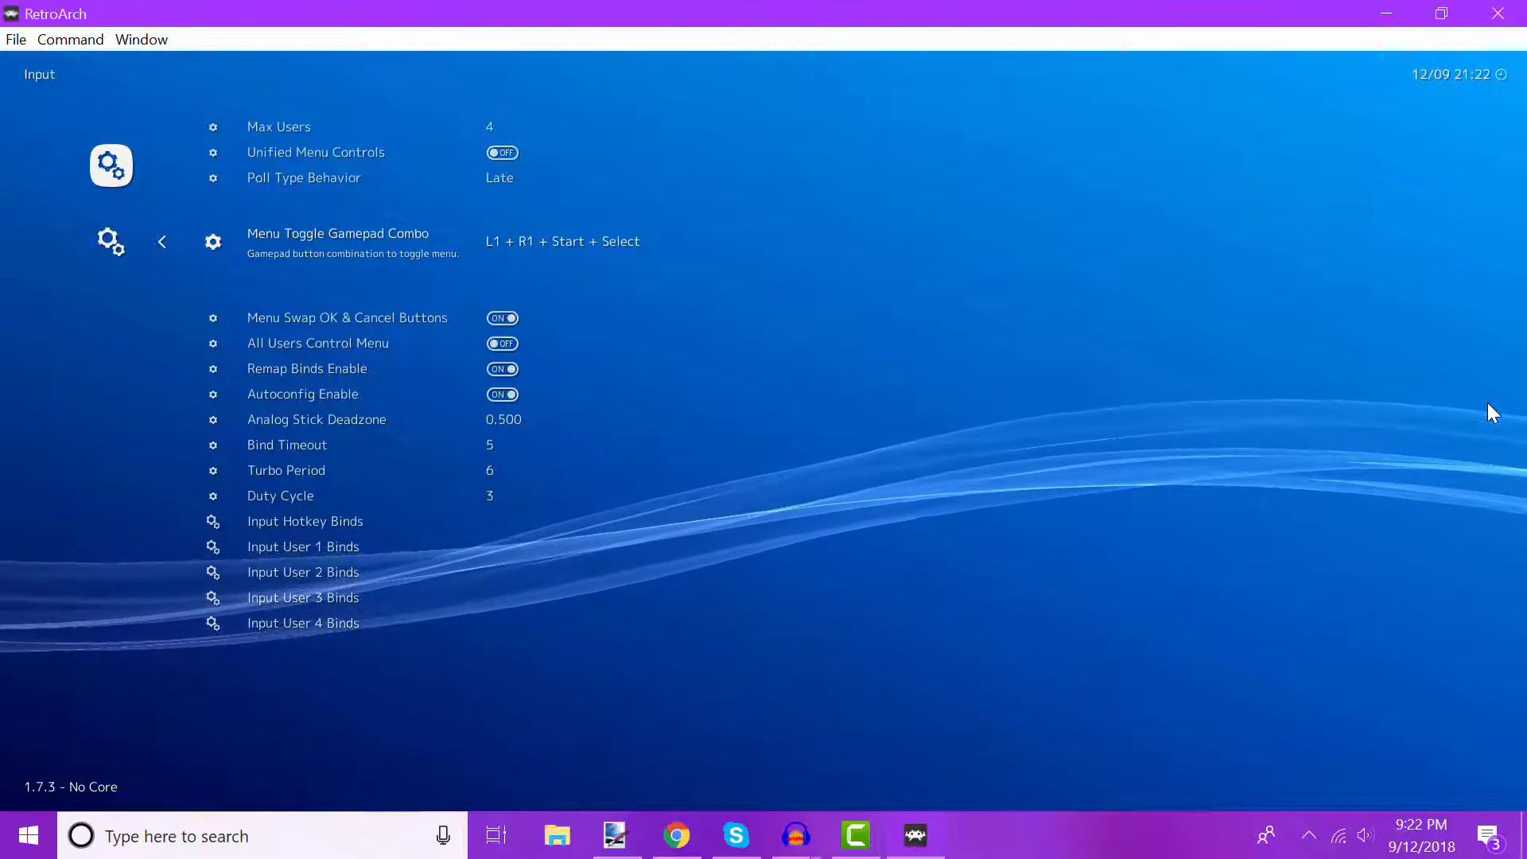
{"action": "key", "text": "Up"}
{"action": "key", "text": "Down"}
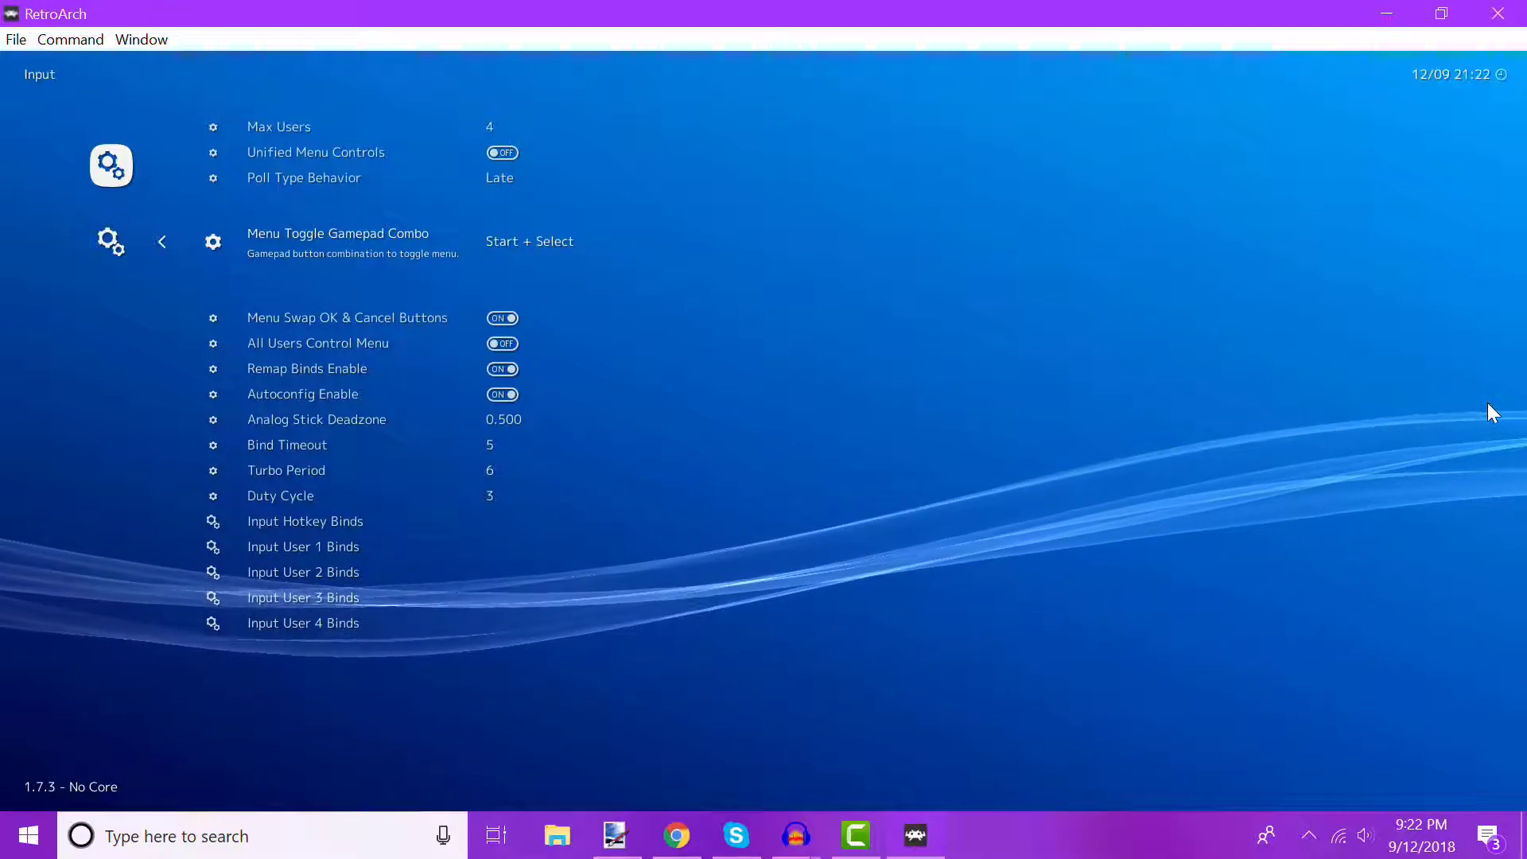
{"action": "key", "text": "Left"}
{"action": "key", "text": "Left"}
{"action": "key", "text": "Left"}
{"action": "key", "text": "Right"}
{"action": "key", "text": "Left"}
{"action": "key", "text": "Right"}
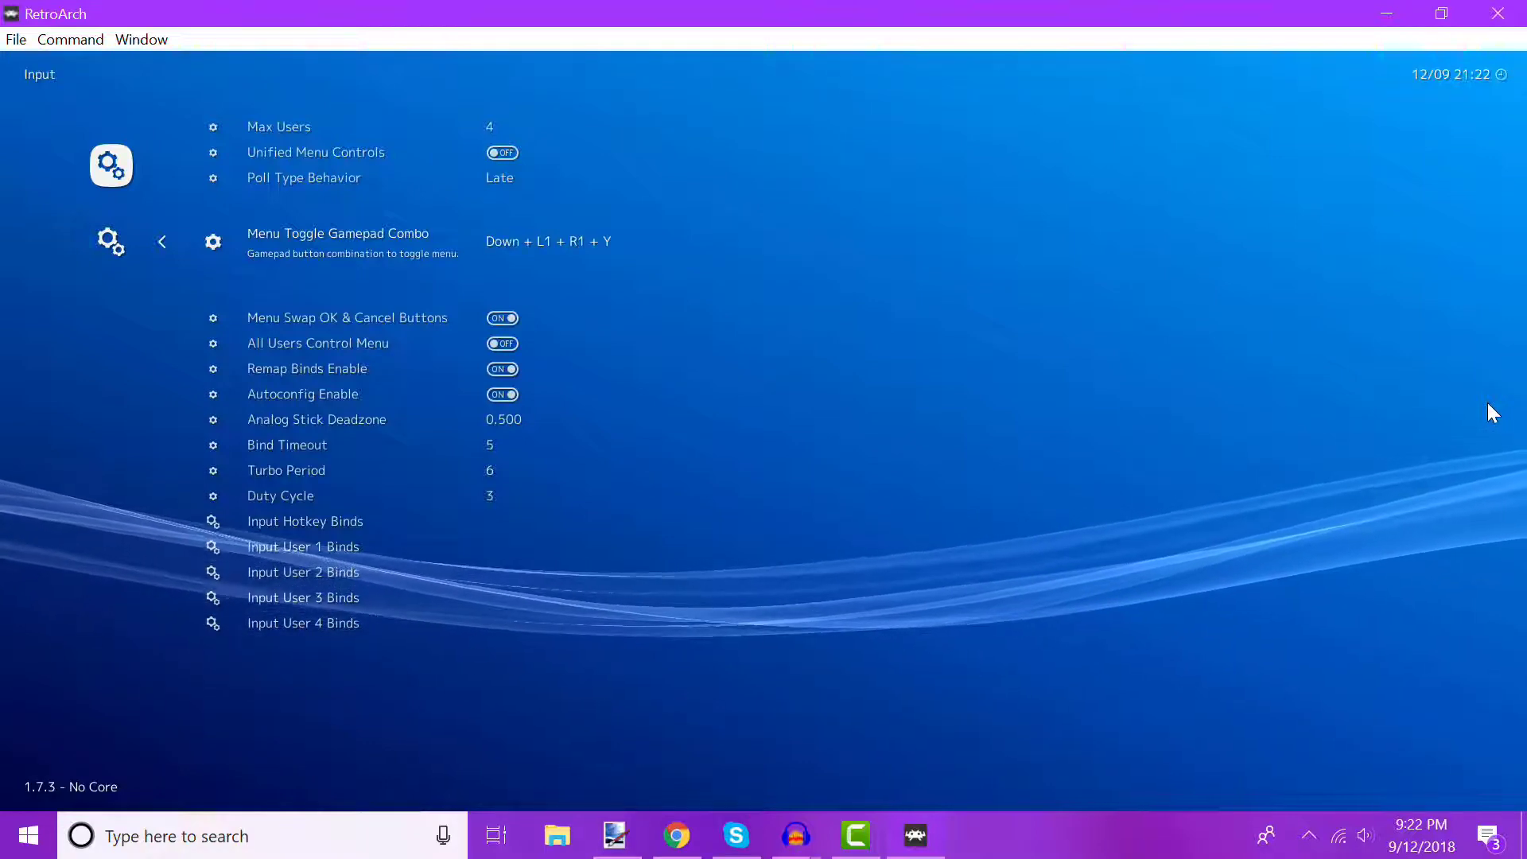
{"action": "key", "text": "Right"}
{"action": "key", "text": "Right"}
{"action": "key", "text": "Right"}
{"action": "key", "text": "Left"}
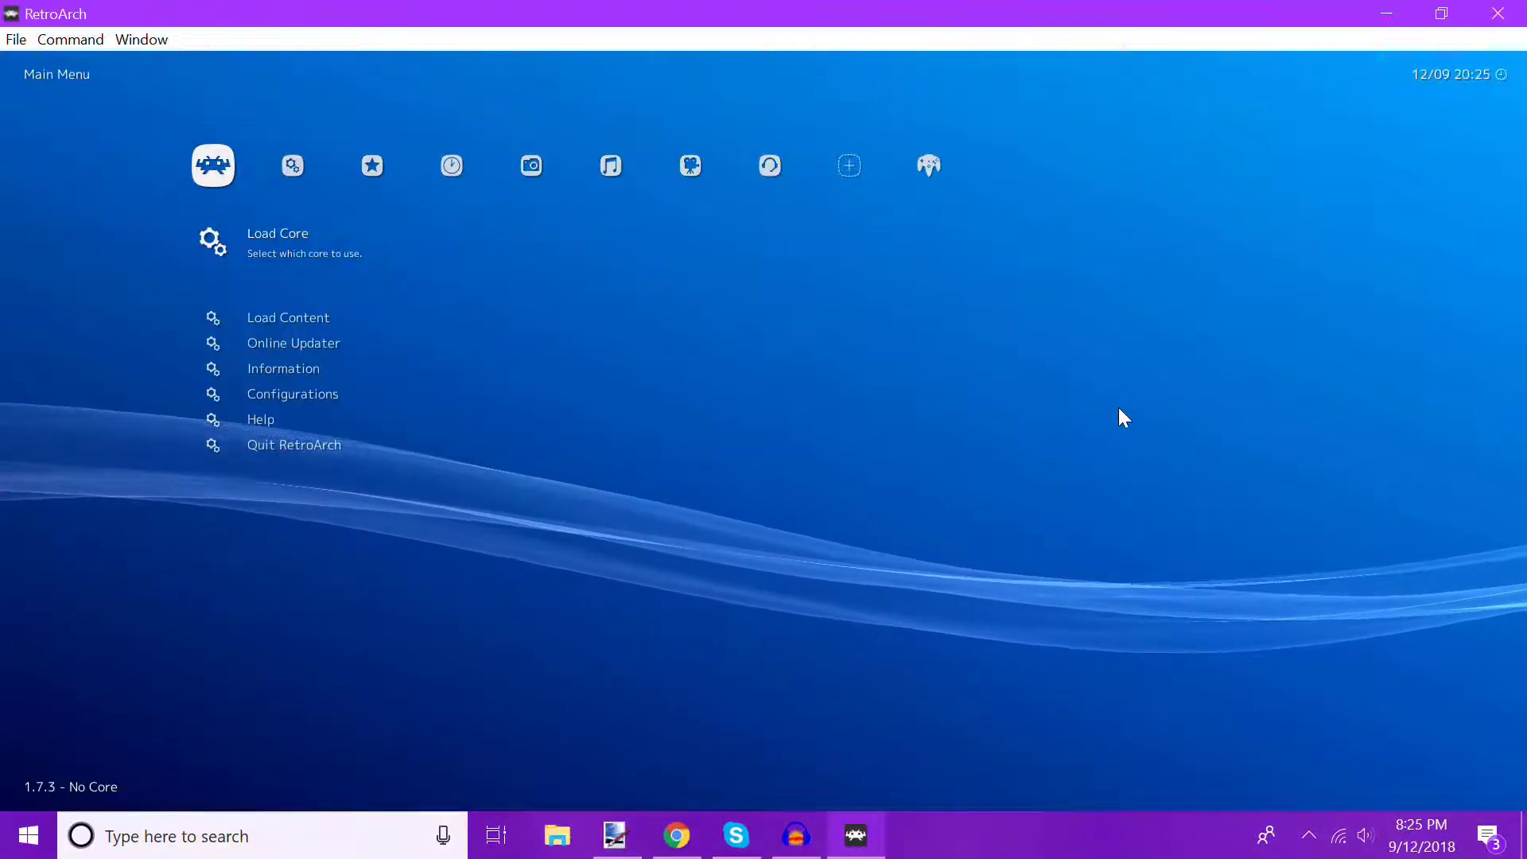
Open the core list and browse down through the downloadable cores.
{"action": "key", "text": "Return"}
{"action": "key", "text": "Down"}
{"action": "key", "text": "Down"}
{"action": "key", "text": "Down"}
{"action": "key", "text": "Down"}
{"action": "key", "text": "Down"}
{"action": "key", "text": "Down"}
{"action": "key", "text": "Down"}
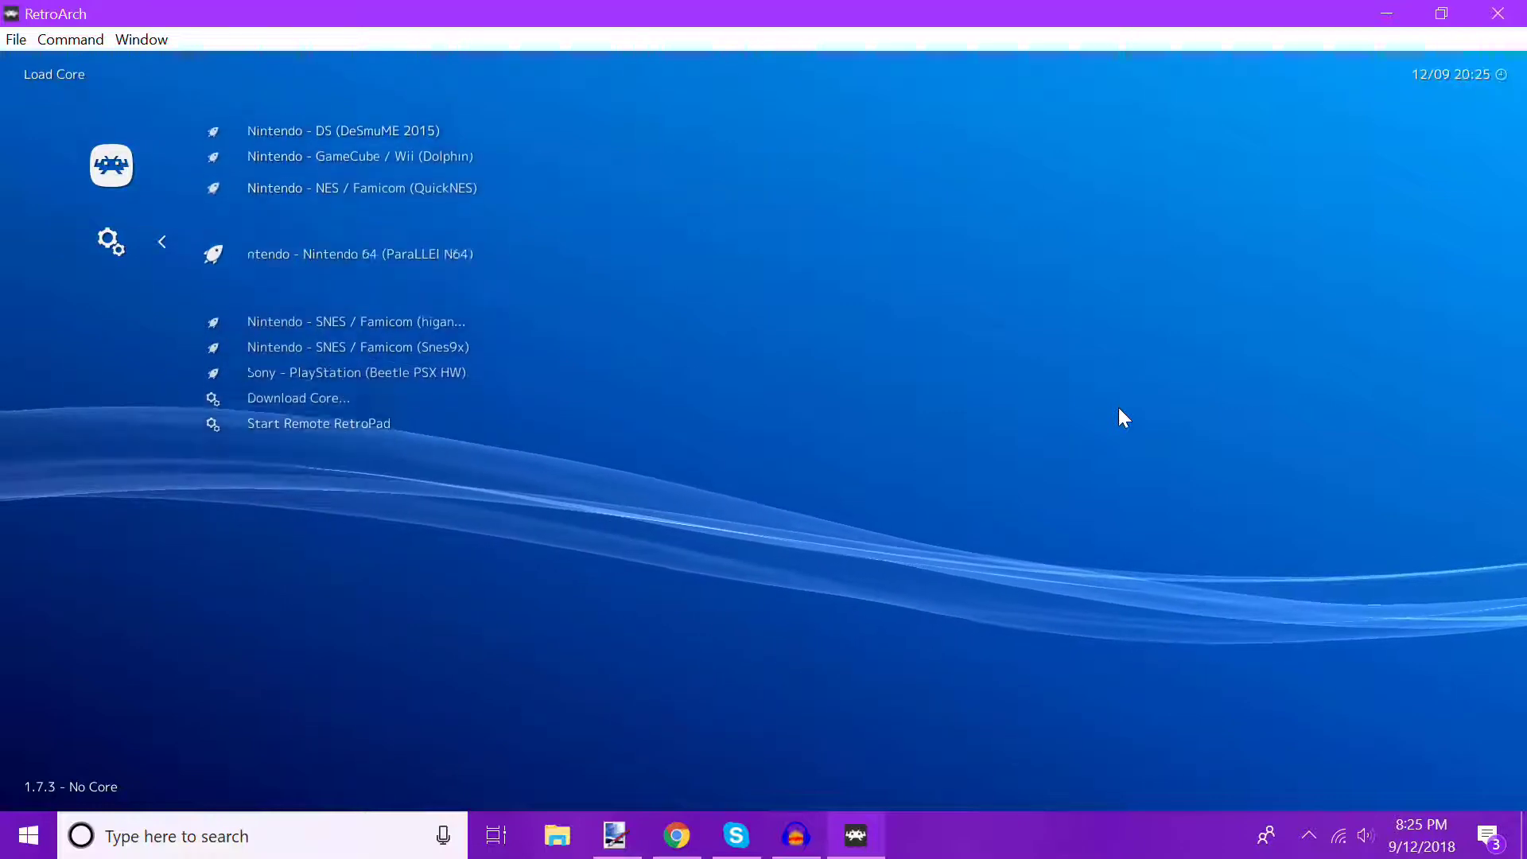
{"action": "key", "text": "Up"}
{"action": "key", "text": "Up"}
{"action": "key", "text": "Up"}
{"action": "key", "text": "Up"}
{"action": "key", "text": "Up"}
{"action": "key", "text": "Up"}
{"action": "key", "text": "Down"}
{"action": "key", "text": "Down"}
{"action": "key", "text": "Down"}
{"action": "key", "text": "Down"}
{"action": "key", "text": "Down"}
{"action": "key", "text": "Down"}
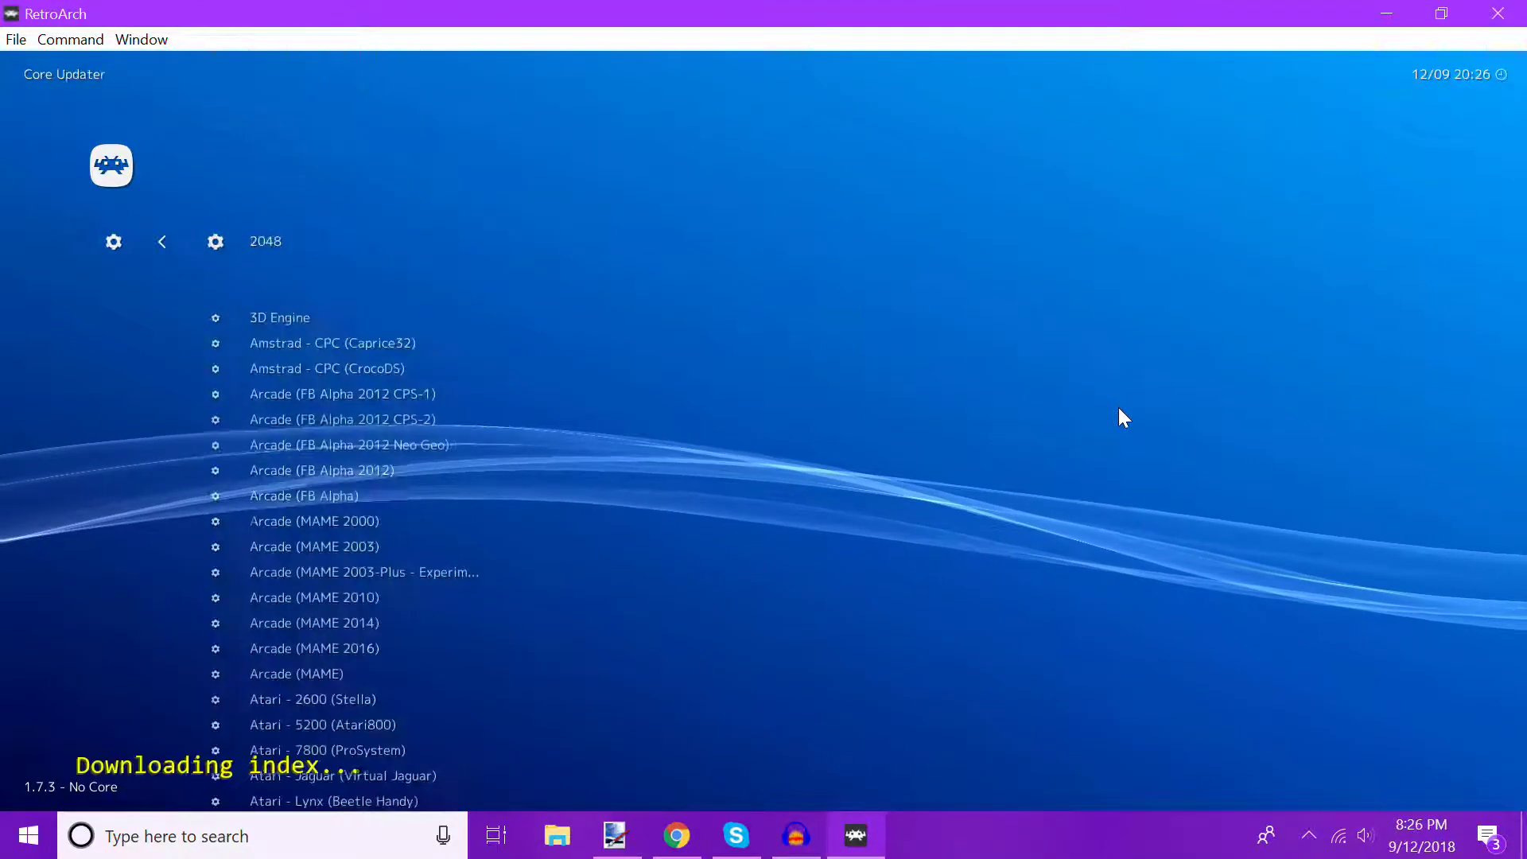
{"action": "key", "text": "Down"}
{"action": "key", "text": "Down"}
{"action": "key", "text": "Down"}
{"action": "key", "text": "Down"}
{"action": "key", "text": "Down"}
{"action": "key", "text": "Down"}
{"action": "key", "text": "Down"}
{"action": "key", "text": "Down"}
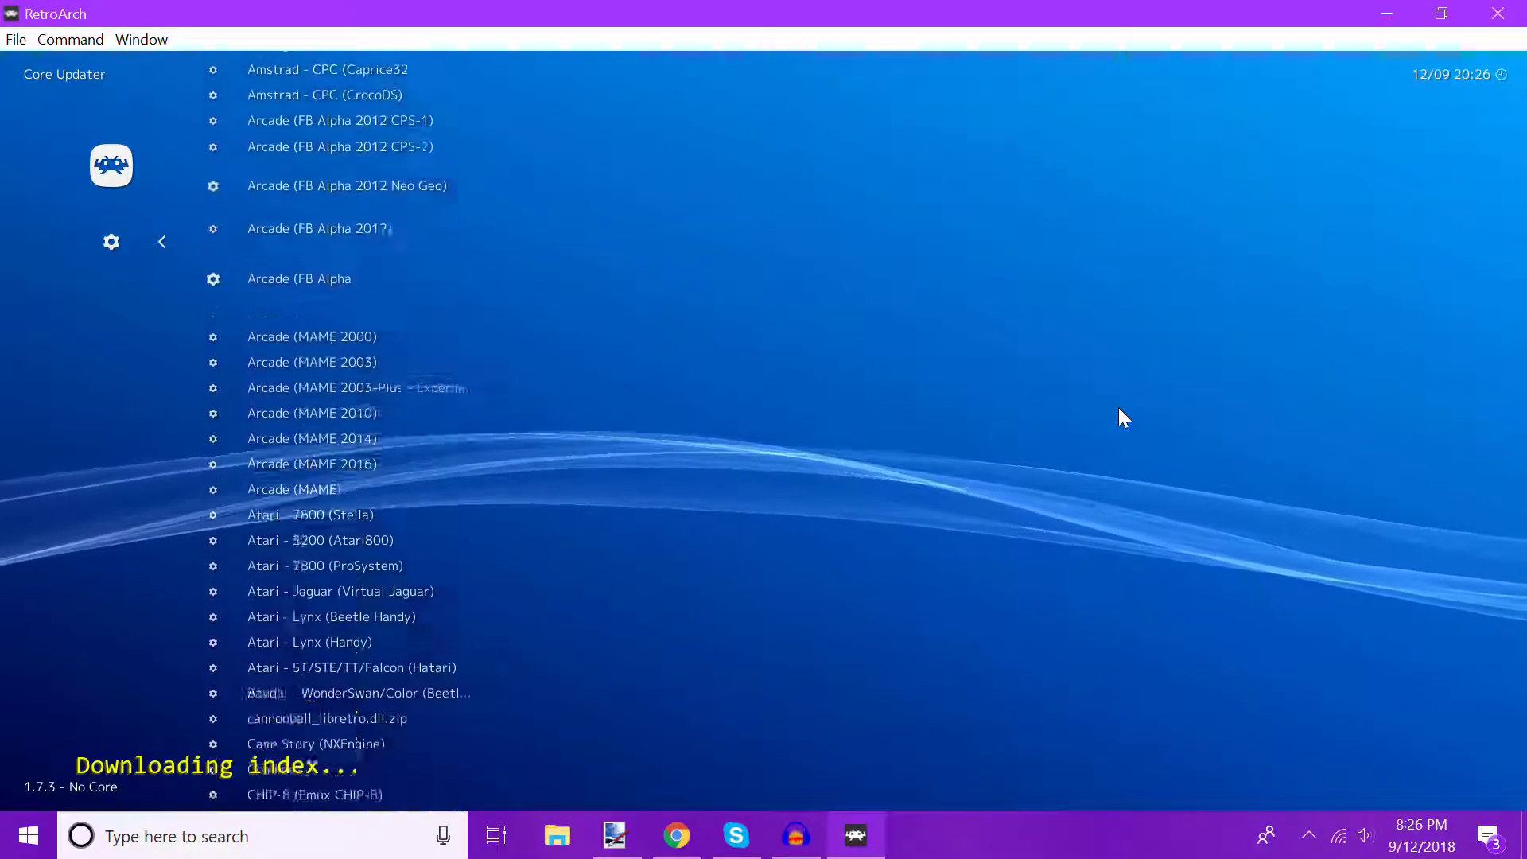
{"action": "key", "text": "Down"}
{"action": "key", "text": "Down"}
{"action": "key", "text": "Down"}
{"action": "key", "text": "Down"}
{"action": "key", "text": "Down"}
{"action": "key", "text": "Down"}
{"action": "key", "text": "Down"}
{"action": "key", "text": "Down"}
{"action": "key", "text": "Down"}
{"action": "key", "text": "Down"}
{"action": "key", "text": "Down"}
{"action": "key", "text": "Down"}
{"action": "key", "text": "Down"}
{"action": "key", "text": "Down"}
{"action": "key", "text": "Down"}
{"action": "key", "text": "Down"}
{"action": "key", "text": "Down"}
{"action": "key", "text": "Down"}
{"action": "key", "text": "Down"}
{"action": "key", "text": "Down"}
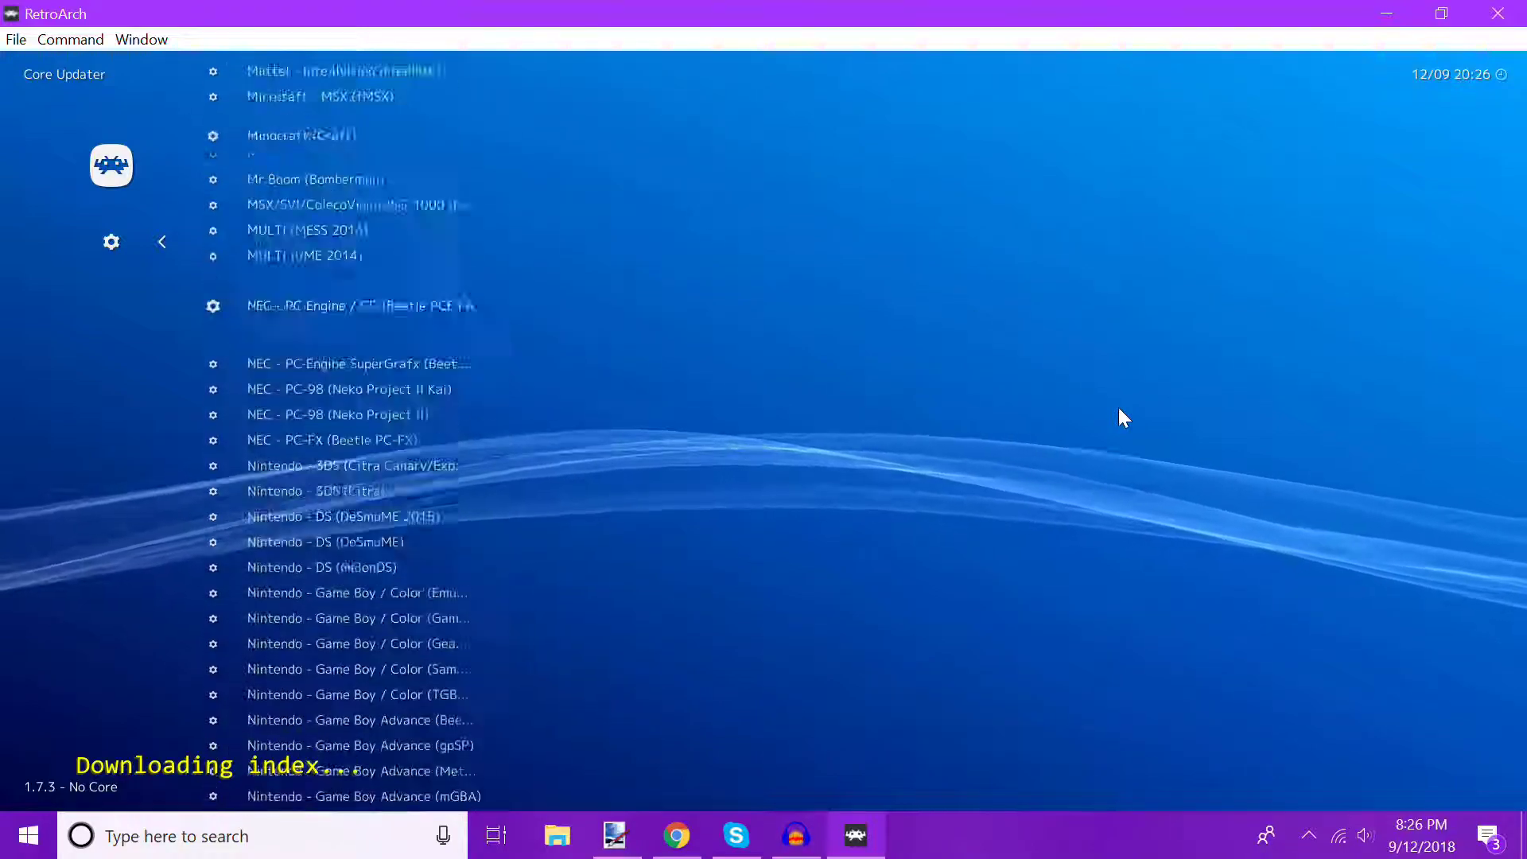
{"action": "key", "text": "Down"}
{"action": "key", "text": "Down"}
{"action": "key", "text": "Down"}
{"action": "key", "text": "Down"}
{"action": "key", "text": "Down"}
{"action": "key", "text": "Down"}
{"action": "key", "text": "Down"}
{"action": "key", "text": "Down"}
{"action": "key", "text": "Down"}
{"action": "key", "text": "Down"}
{"action": "key", "text": "Down"}
{"action": "key", "text": "Down"}
{"action": "key", "text": "Down"}
{"action": "key", "text": "Down"}
{"action": "key", "text": "Down"}
{"action": "key", "text": "Down"}
{"action": "key", "text": "Down"}
{"action": "key", "text": "Down"}
{"action": "key", "text": "Down"}
{"action": "key", "text": "Down"}
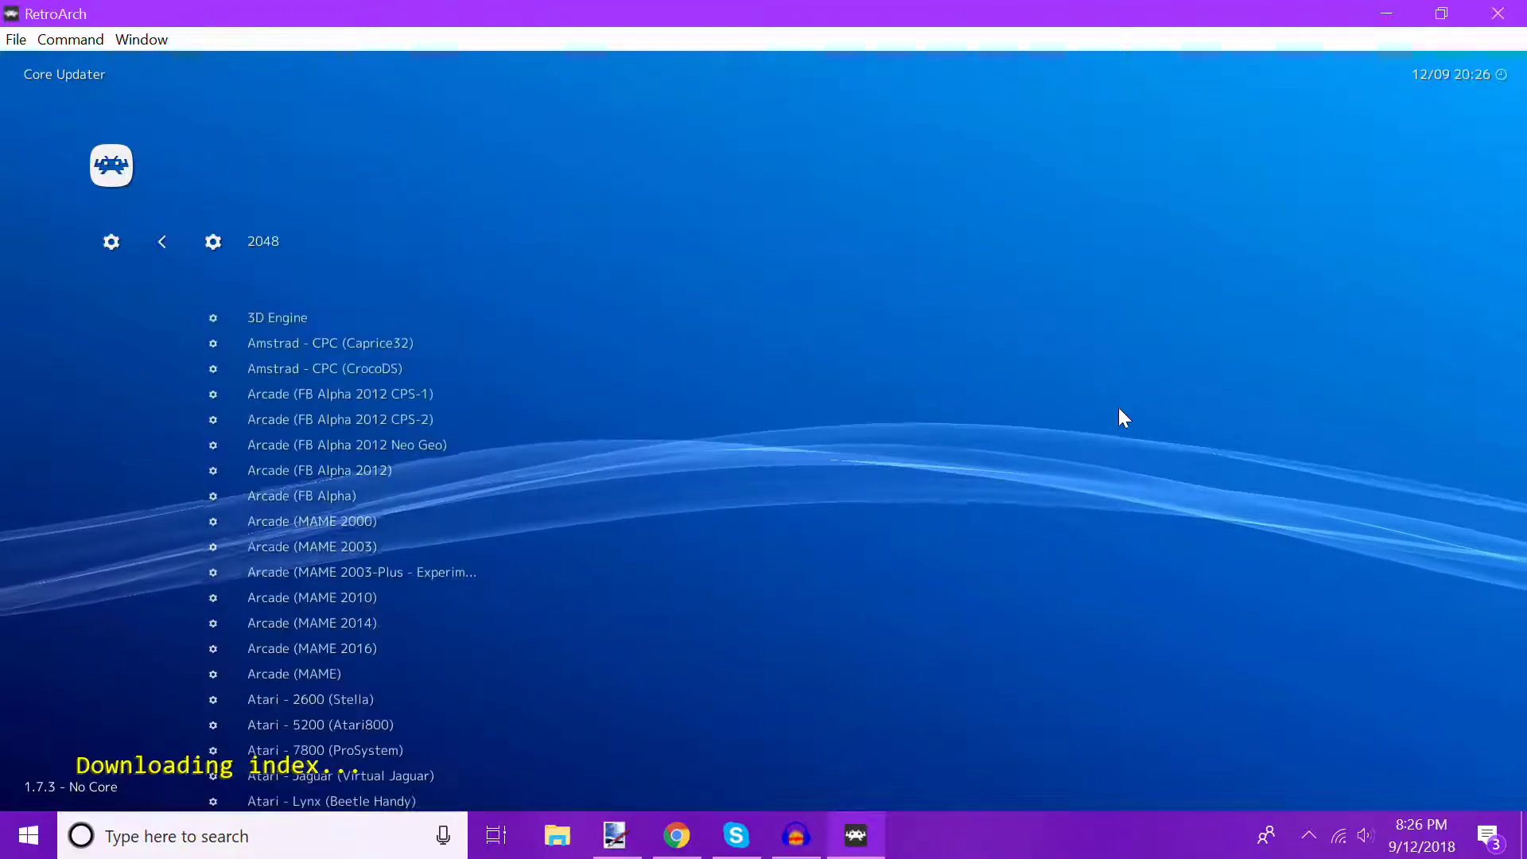
Compare the Mupen64Plus and ParaLLEl N64 cores, settle on ParaLLEl N64, then return to Main Menu.
{"action": "key", "text": "Up"}
{"action": "key", "text": "Up"}
{"action": "key", "text": "Up"}
{"action": "key", "text": "Up"}
{"action": "key", "text": "Up"}
{"action": "key", "text": "Up"}
{"action": "key", "text": "Up"}
{"action": "key", "text": "Up"}
{"action": "key", "text": "Up"}
{"action": "key", "text": "Up"}
{"action": "key", "text": "Up"}
{"action": "key", "text": "Up"}
{"action": "key", "text": "Up"}
{"action": "key", "text": "Up"}
{"action": "key", "text": "Up"}
{"action": "key", "text": "Up"}
{"action": "key", "text": "Up"}
{"action": "key", "text": "Up"}
{"action": "key", "text": "Up"}
{"action": "key", "text": "Up"}
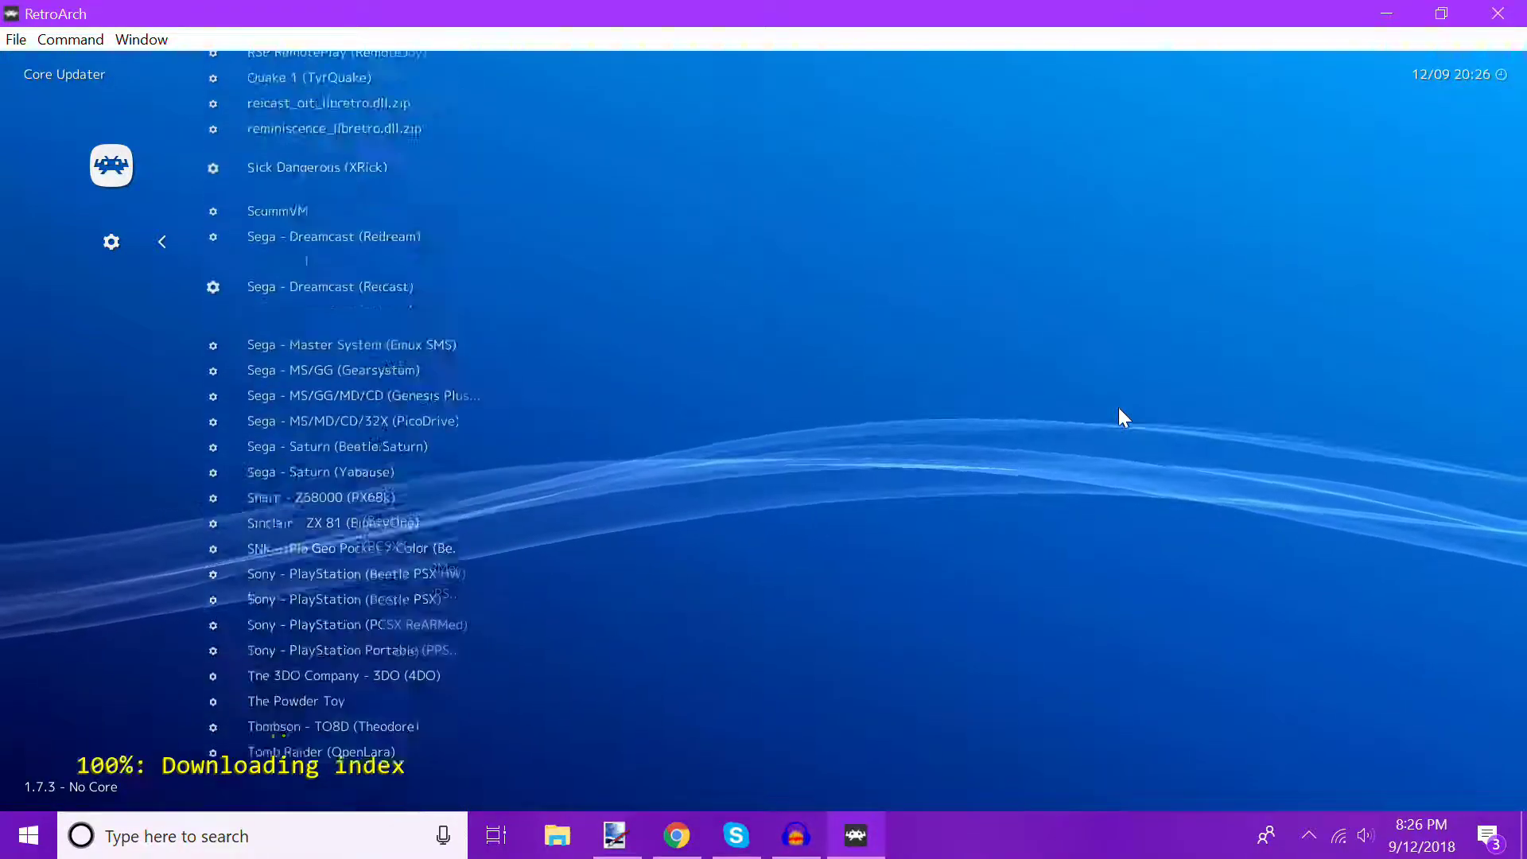
{"action": "key", "text": "Up"}
{"action": "key", "text": "Up"}
{"action": "key", "text": "Up"}
{"action": "key", "text": "Up"}
{"action": "key", "text": "Up"}
{"action": "key", "text": "Up"}
{"action": "key", "text": "Up"}
{"action": "key", "text": "Up"}
{"action": "key", "text": "Up"}
{"action": "key", "text": "Up"}
{"action": "key", "text": "Up"}
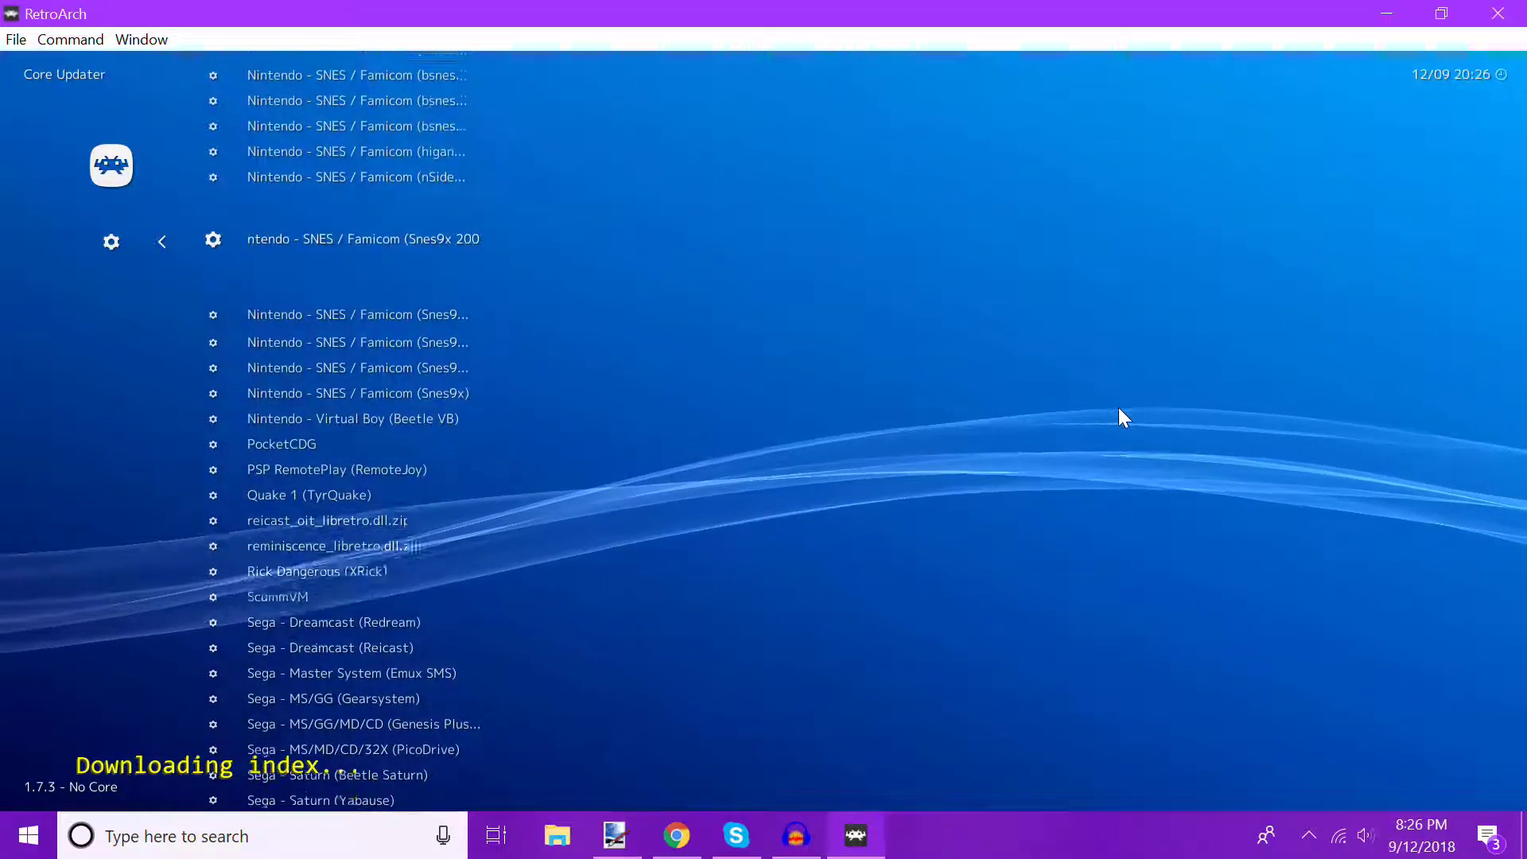
{"action": "key", "text": "Up"}
{"action": "key", "text": "Up"}
{"action": "key", "text": "Up"}
{"action": "key", "text": "Up"}
{"action": "key", "text": "Up"}
{"action": "key", "text": "Up"}
{"action": "key", "text": "Up"}
{"action": "key", "text": "Up"}
{"action": "key", "text": "Up"}
{"action": "key", "text": "Up"}
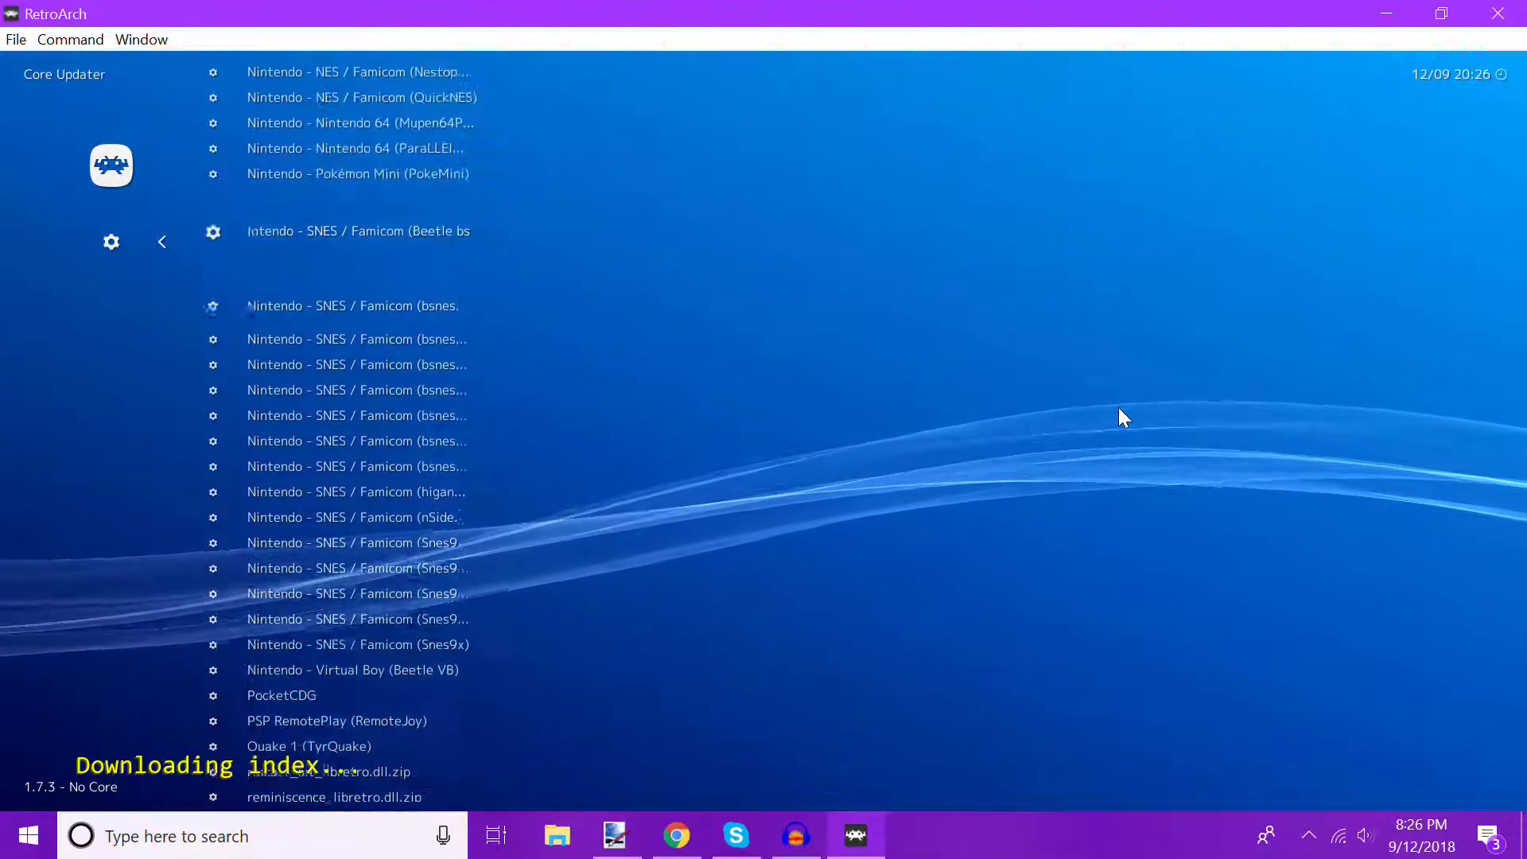
{"action": "key", "text": "Up"}
{"action": "key", "text": "Up"}
{"action": "key", "text": "Up"}
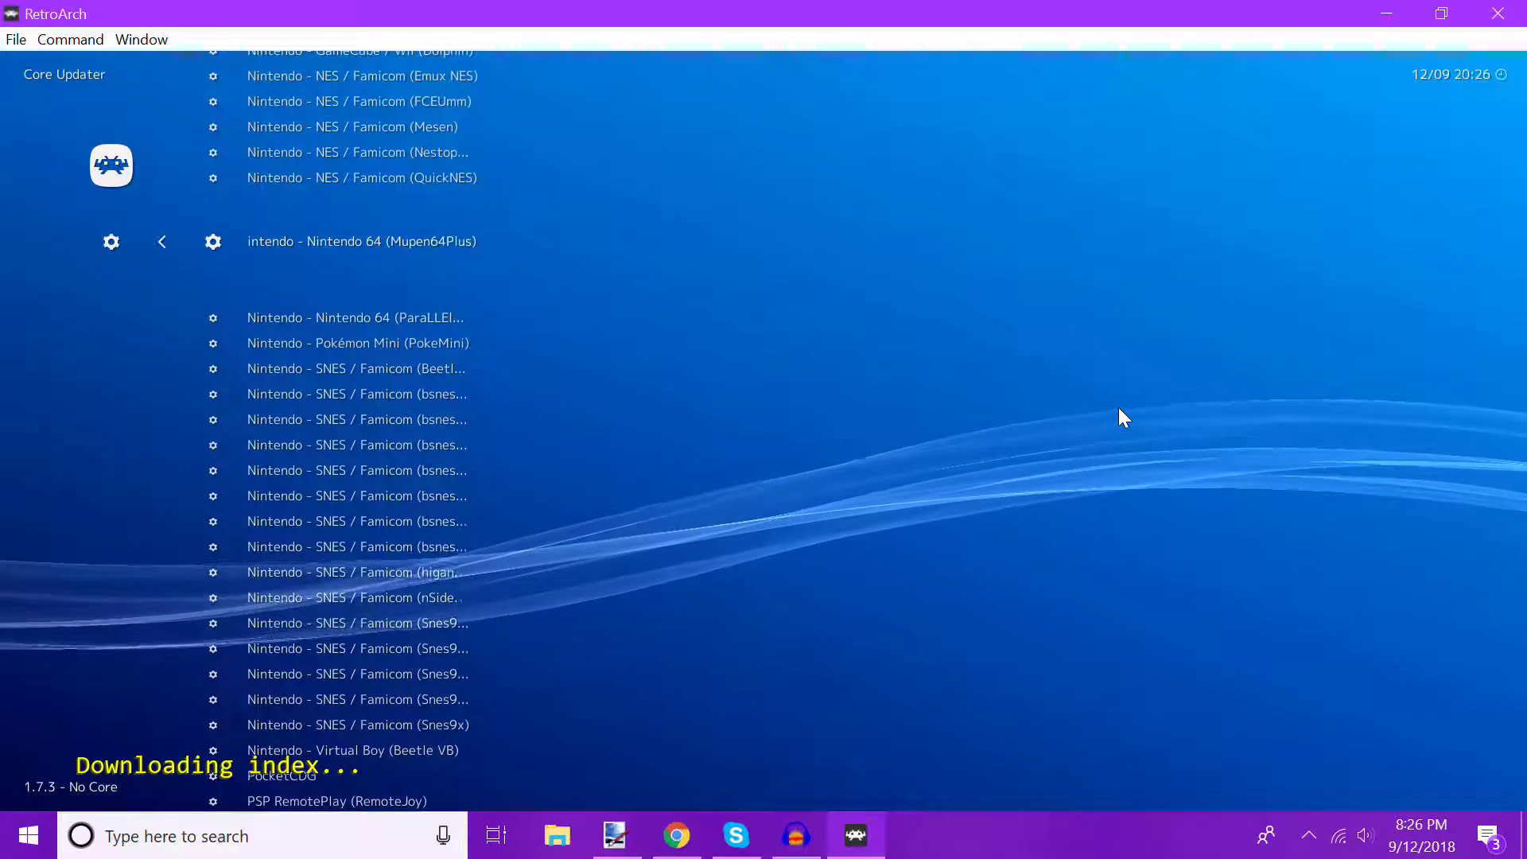
{"action": "key", "text": "Down"}
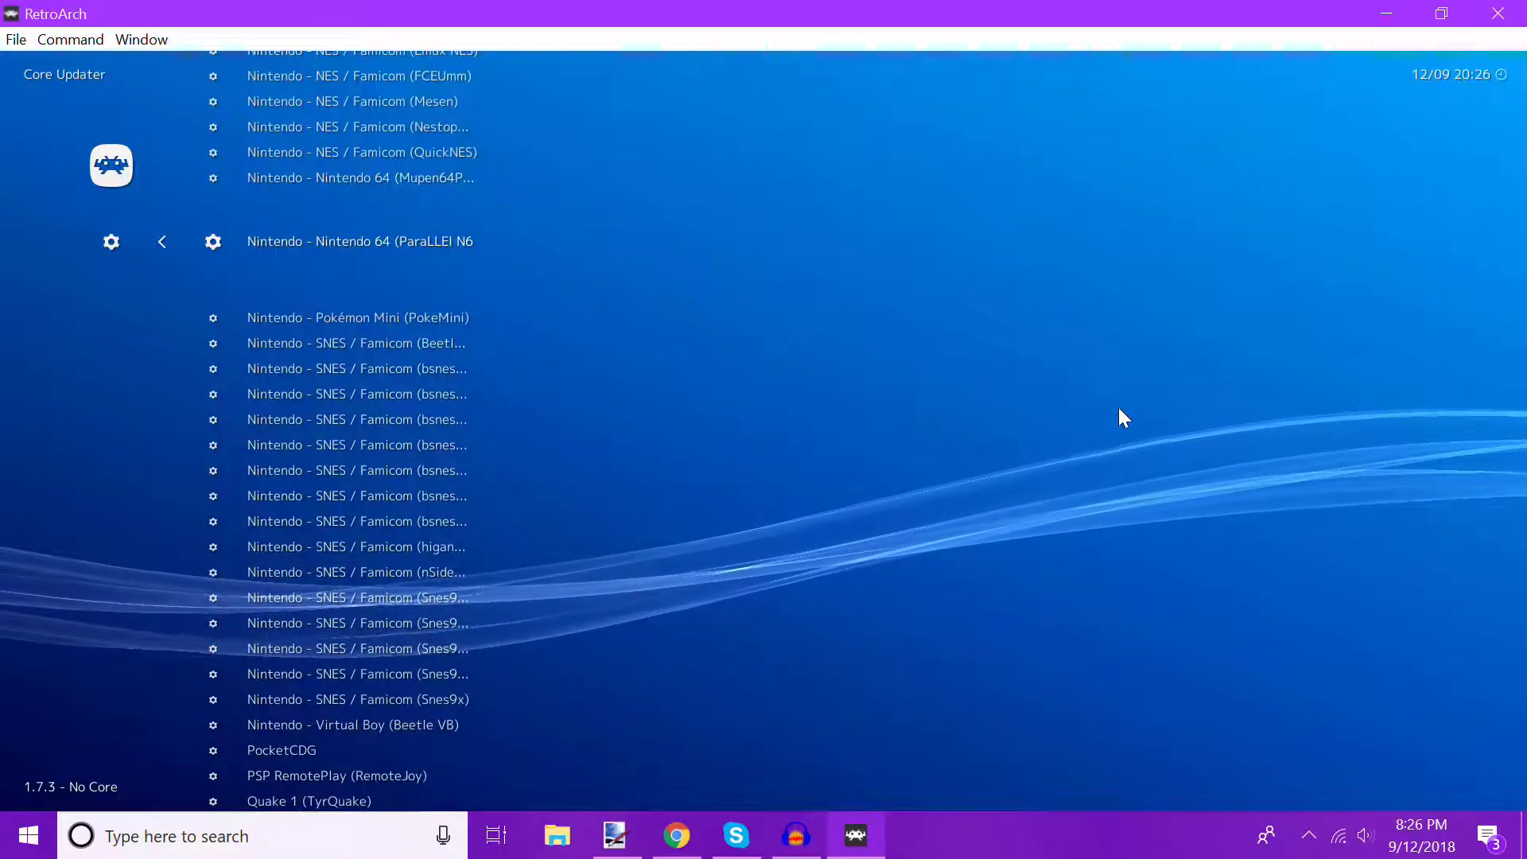
{"action": "key", "text": "Up"}
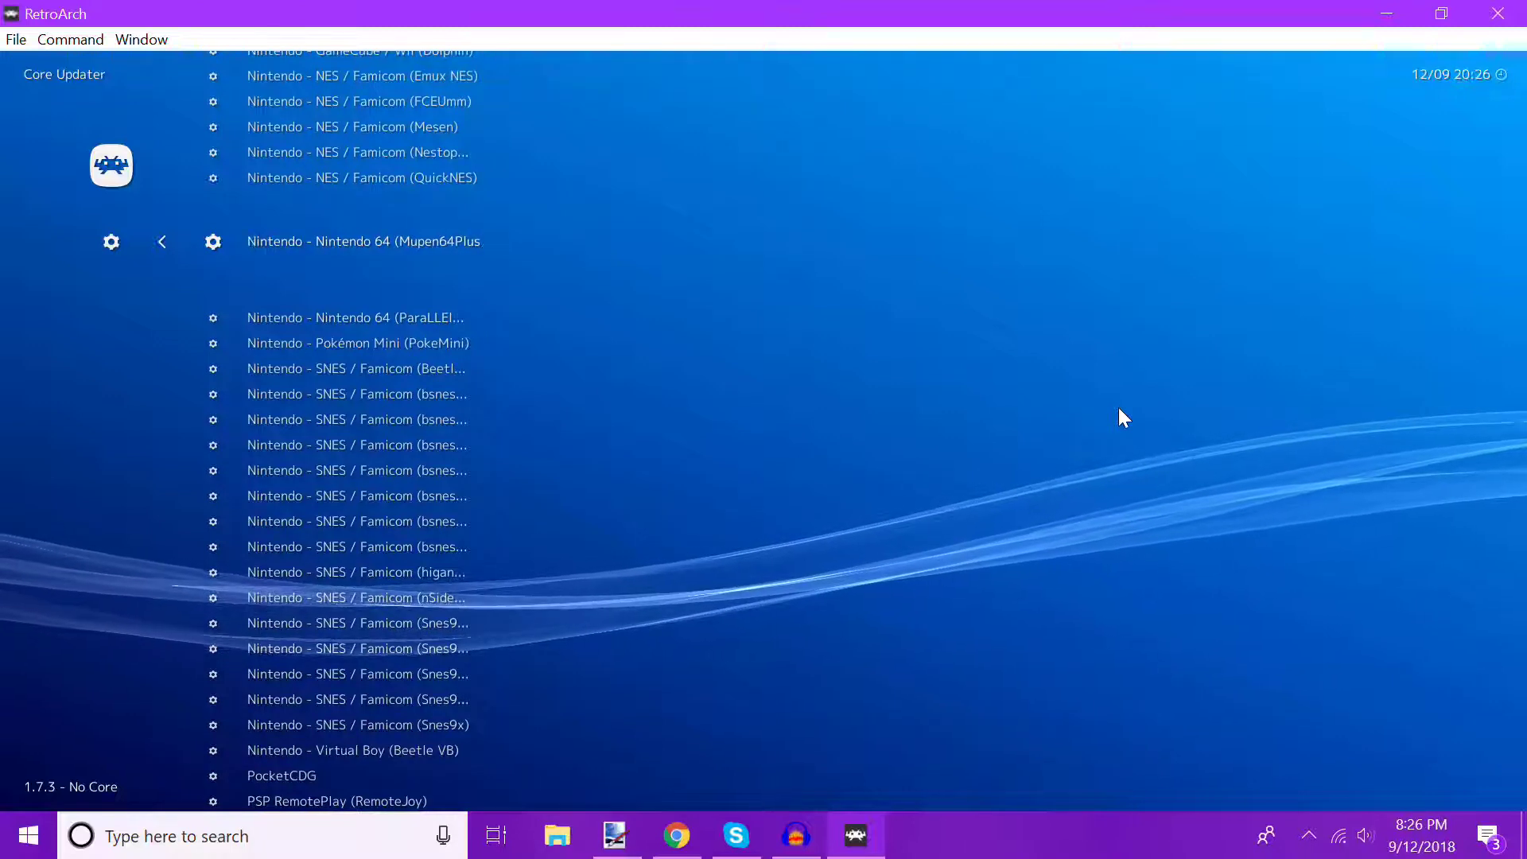
{"action": "key", "text": "Down"}
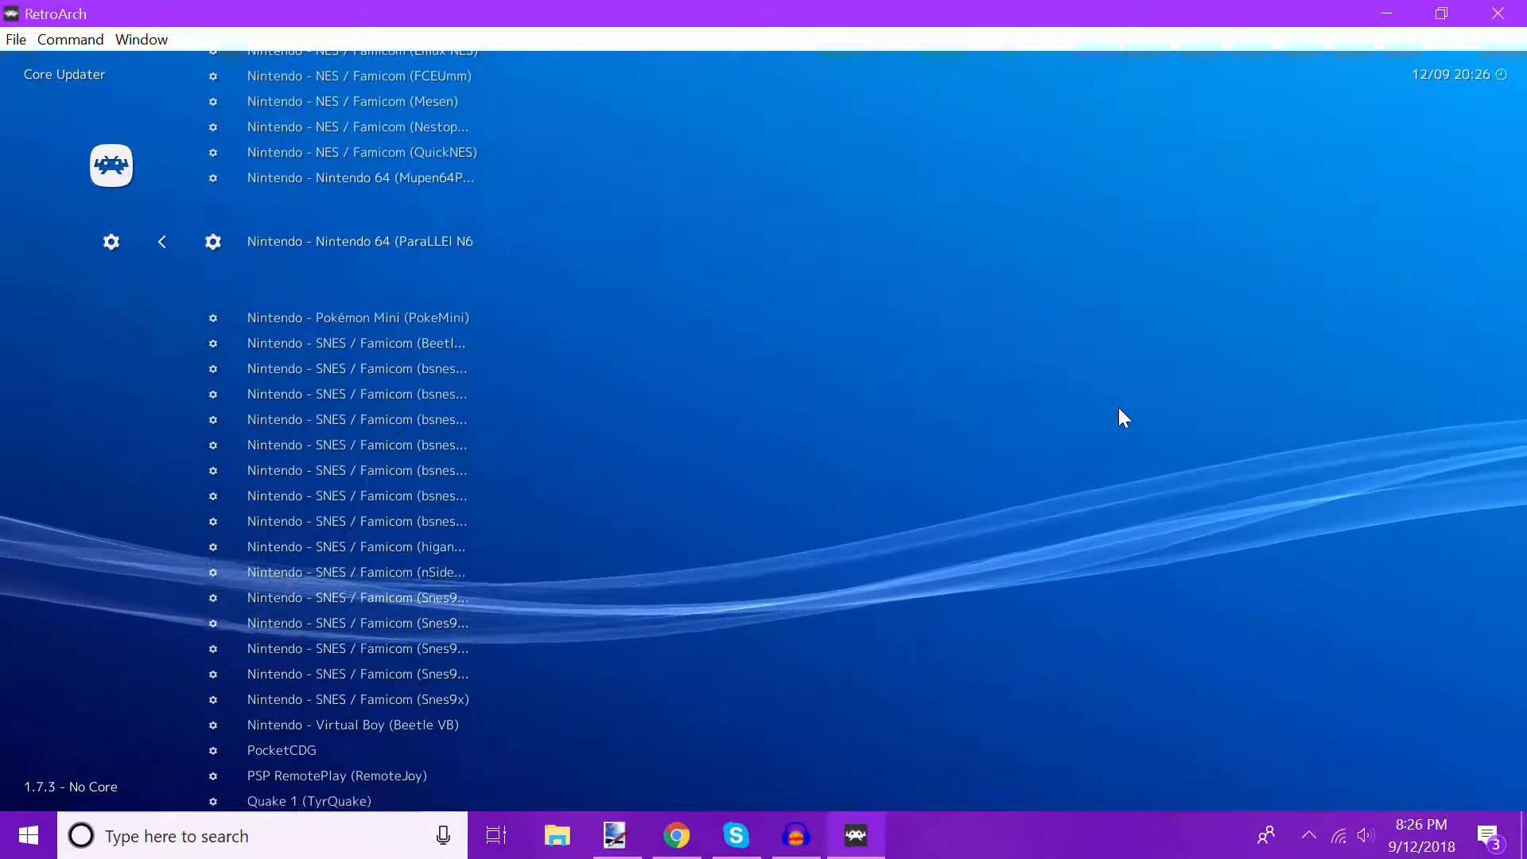
{"action": "key", "text": "Up"}
{"action": "key", "text": "Down"}
{"action": "key", "text": "Up"}
{"action": "key", "text": "Down"}
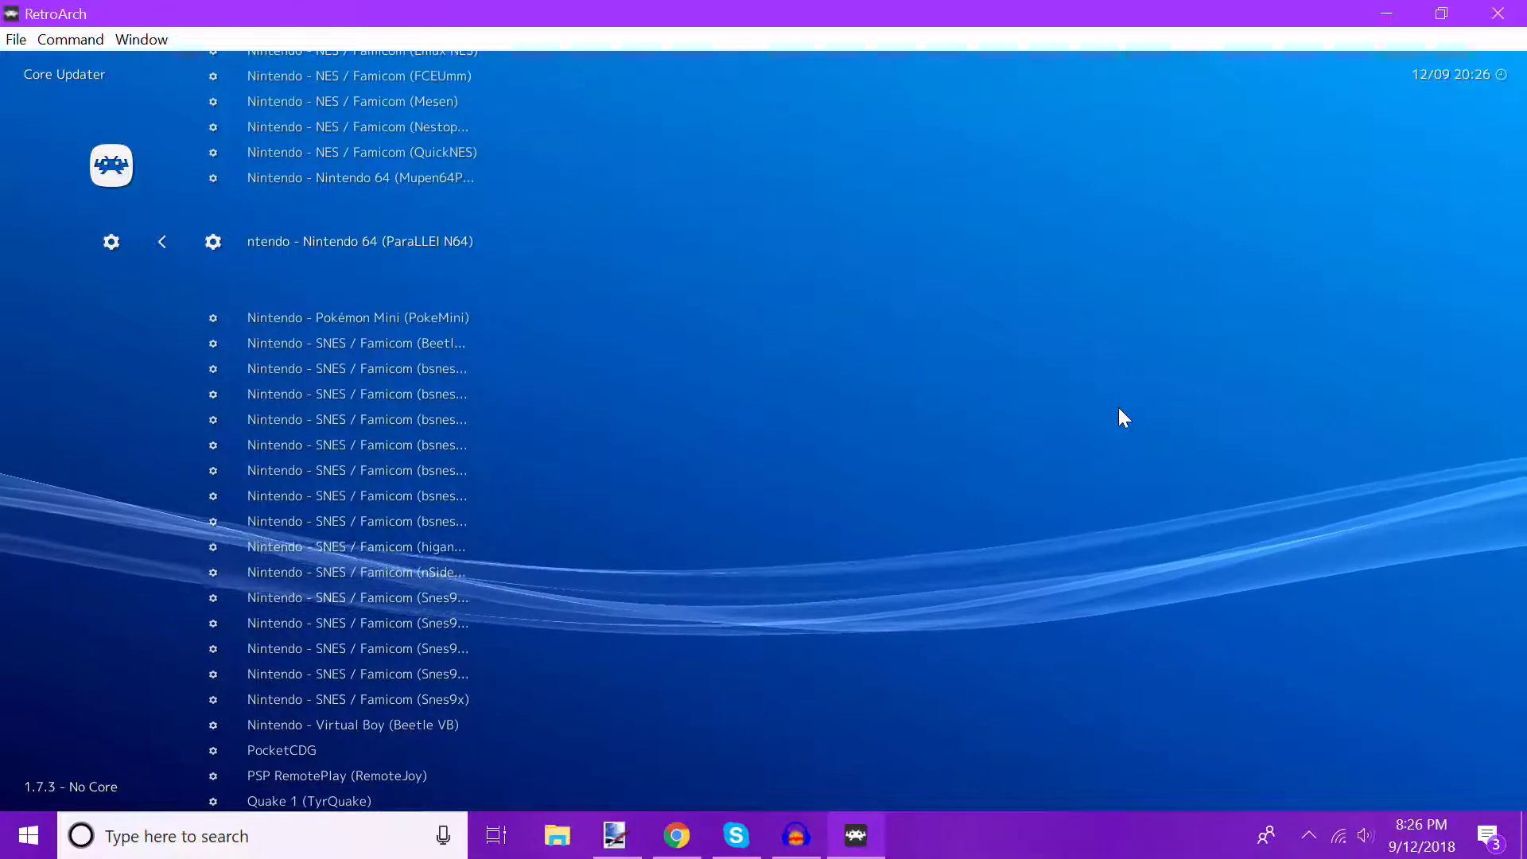
{"action": "key", "text": "BackSpace"}
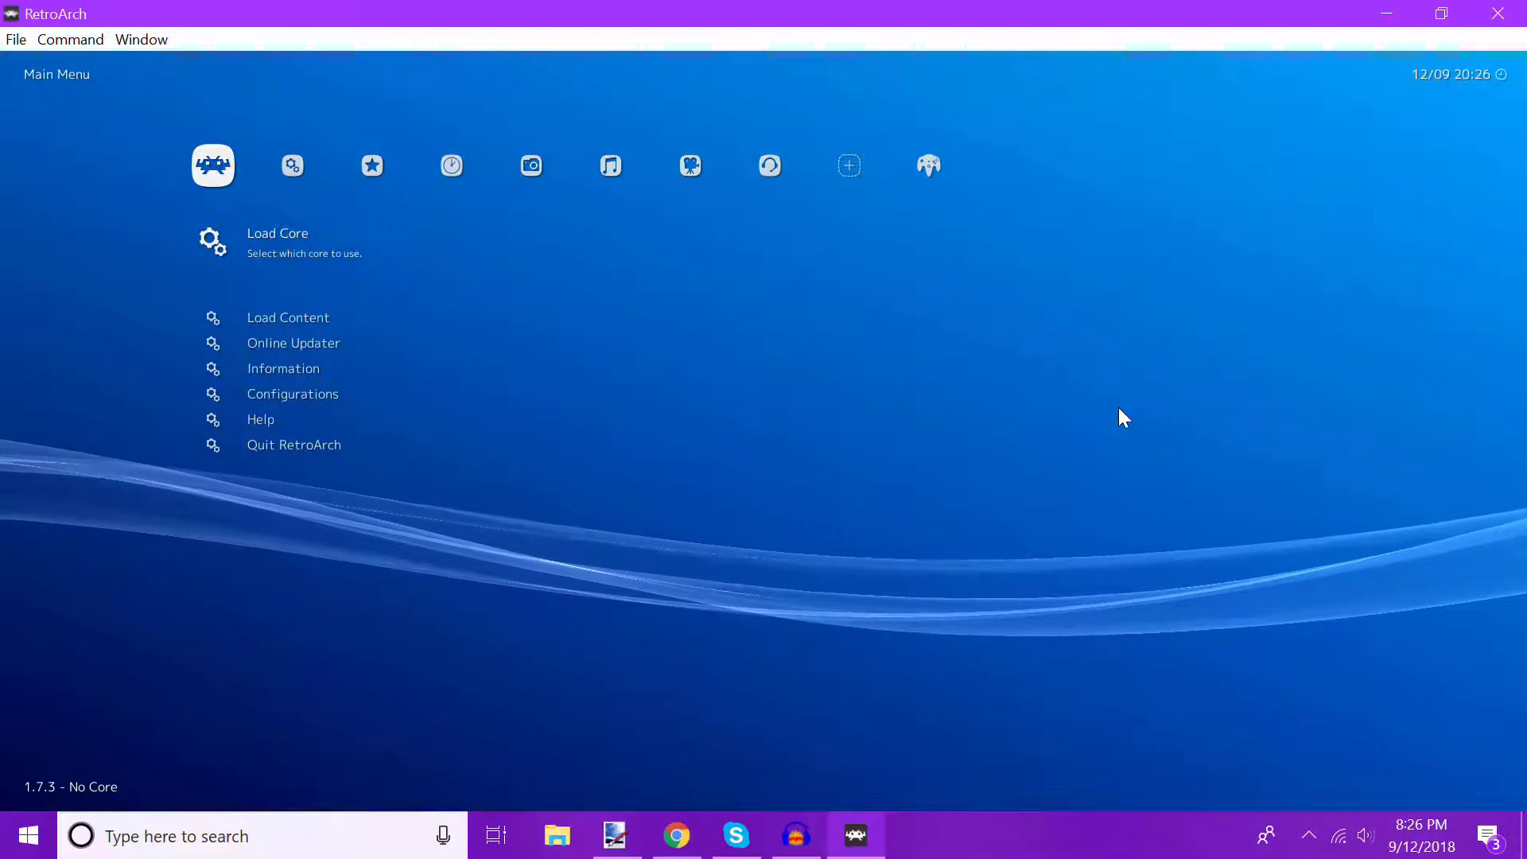
Open Load Content and enter the C:\ drive listing.
{"action": "key", "text": "Return"}
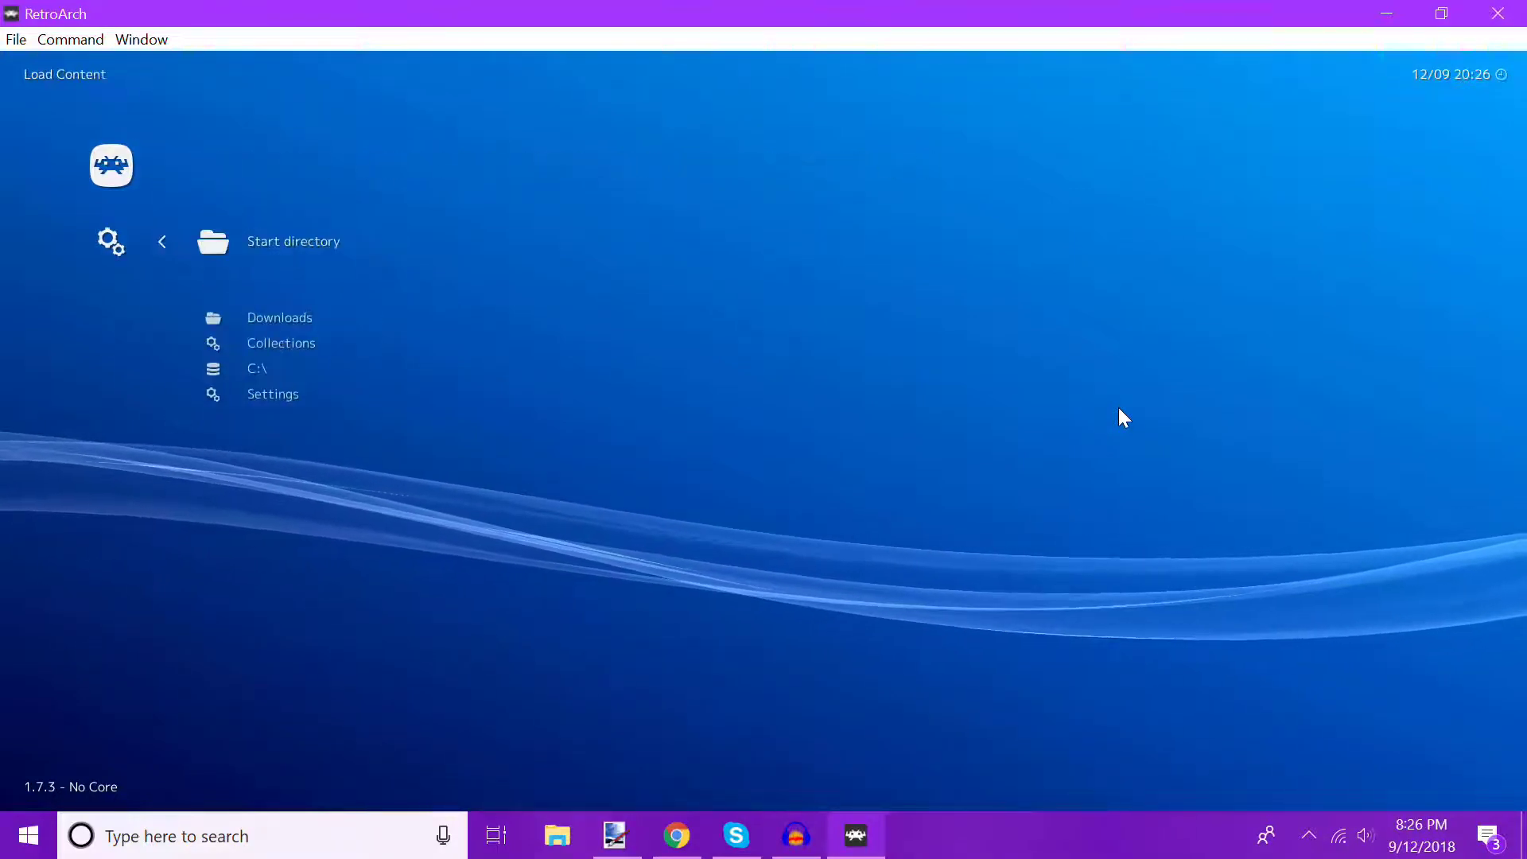
{"action": "key", "text": "Down"}
{"action": "key", "text": "Down"}
{"action": "key", "text": "Down"}
{"action": "key", "text": "Return"}
{"action": "key", "text": "BackSpace"}
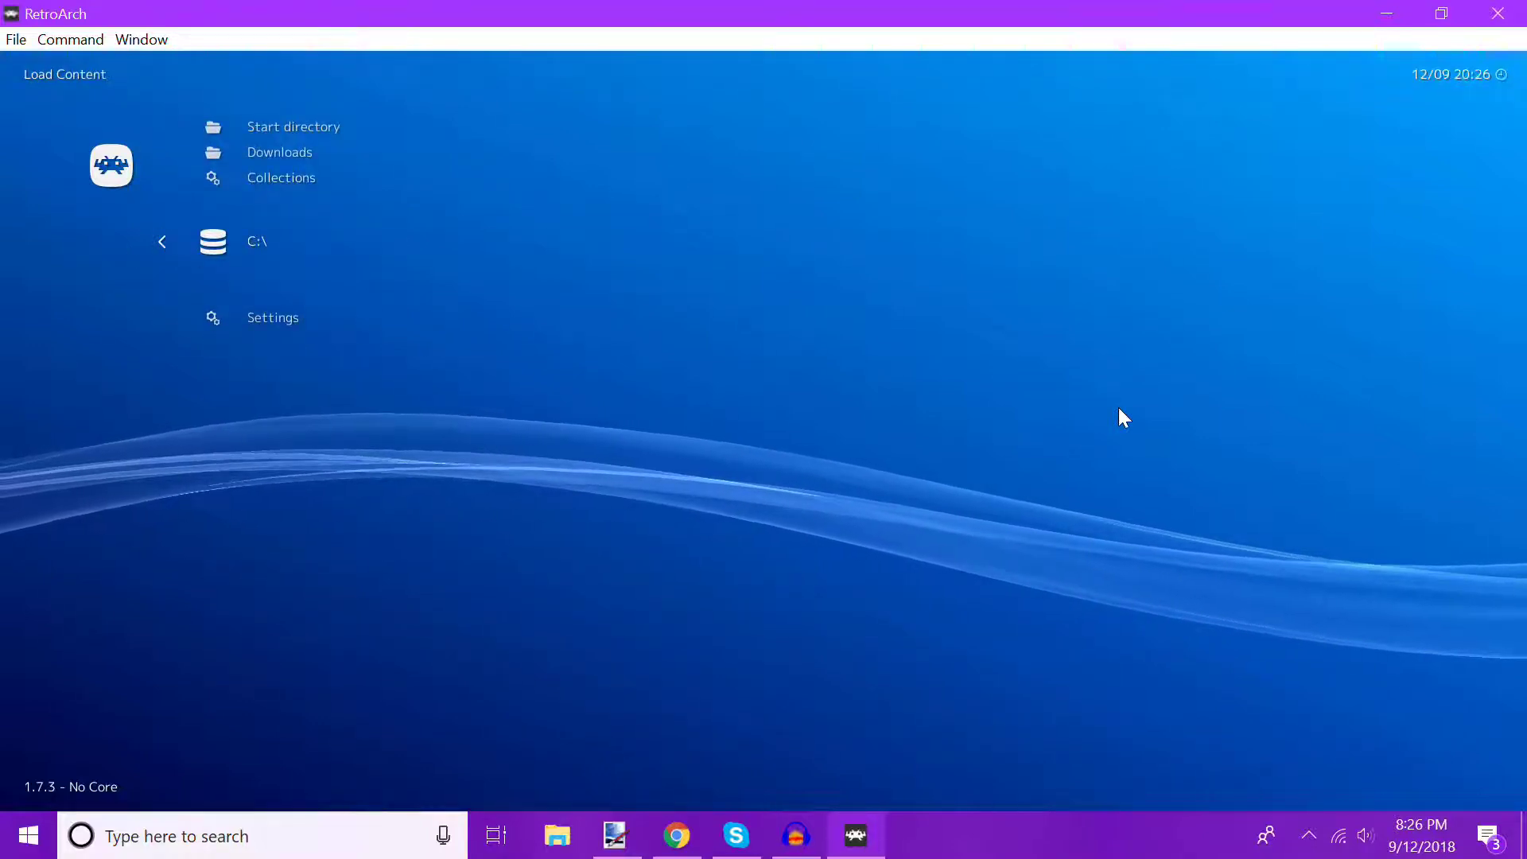
{"action": "key", "text": "Return"}
Browse through Users and the user's home folder into Downloads.
{"action": "key", "text": "Down"}
{"action": "key", "text": "Down"}
{"action": "key", "text": "Down"}
{"action": "key", "text": "Down"}
{"action": "key", "text": "Down"}
{"action": "key", "text": "Down"}
{"action": "key", "text": "Down"}
{"action": "key", "text": "Down"}
{"action": "key", "text": "Down"}
{"action": "key", "text": "Down"}
{"action": "key", "text": "Down"}
{"action": "key", "text": "Return"}
{"action": "key", "text": "Down"}
{"action": "key", "text": "Down"}
{"action": "key", "text": "Down"}
{"action": "key", "text": "Return"}
{"action": "key", "text": "Down"}
{"action": "key", "text": "Down"}
{"action": "key", "text": "Down"}
{"action": "key", "text": "Down"}
{"action": "key", "text": "Down"}
{"action": "key", "text": "Down"}
{"action": "key", "text": "Down"}
{"action": "key", "text": "Down"}
{"action": "key", "text": "Up"}
{"action": "key", "text": "Return"}
{"action": "key", "text": "Down"}
{"action": "key", "text": "Down"}
{"action": "key", "text": "Down"}
{"action": "key", "text": "Down"}
{"action": "key", "text": "Down"}
{"action": "key", "text": "Down"}
{"action": "key", "text": "Down"}
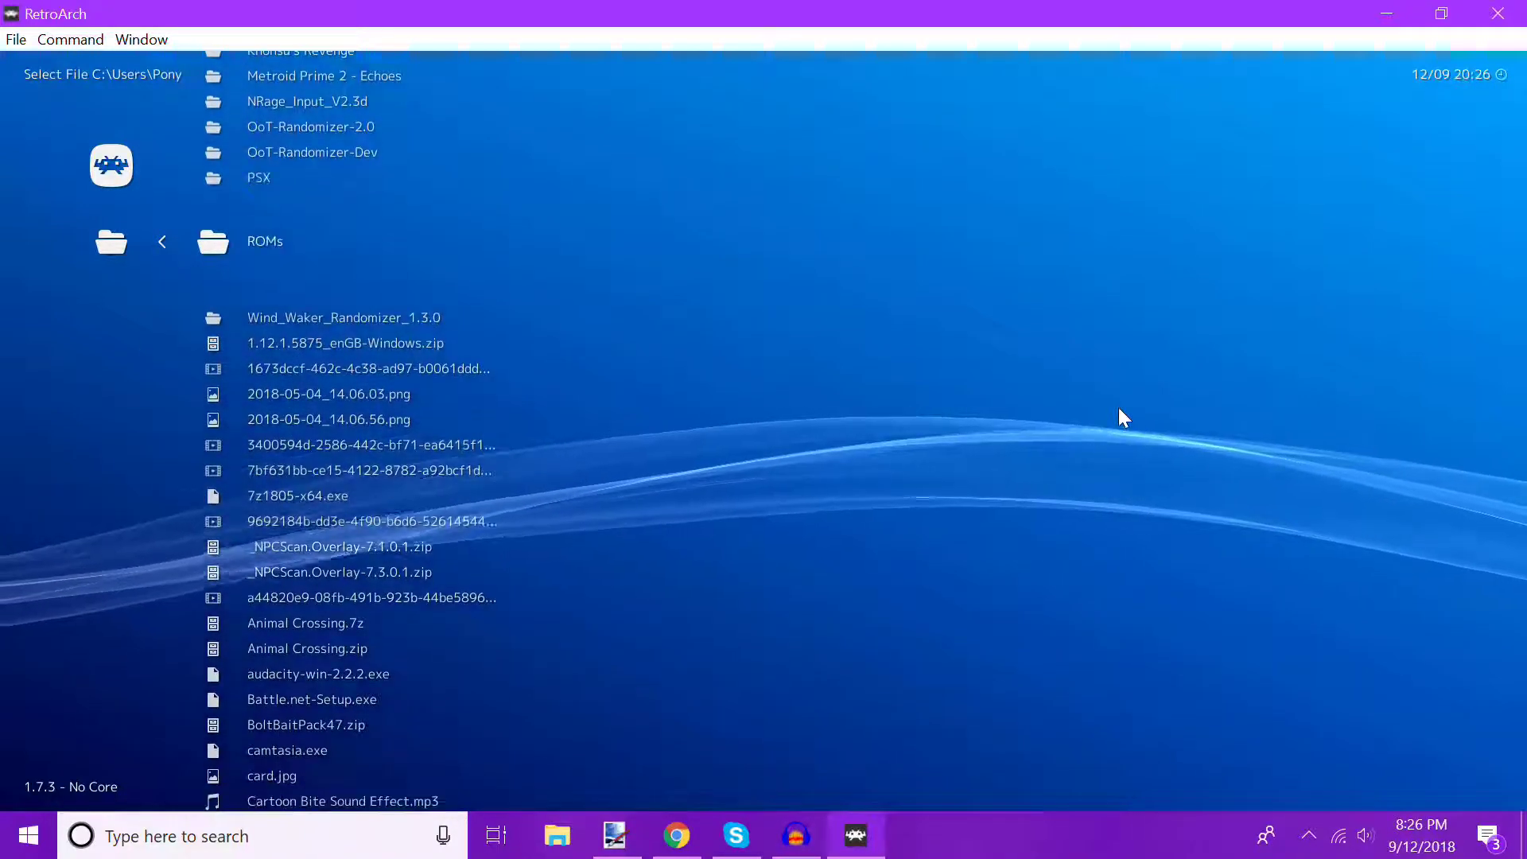
Open ROMs > N64 and load the randomized OoT .z64 with ParaLLEl N64.
{"action": "key", "text": "Down"}
{"action": "key", "text": "Return"}
{"action": "key", "text": "Down"}
{"action": "key", "text": "Down"}
{"action": "key", "text": "Down"}
{"action": "key", "text": "Return"}
{"action": "key", "text": "Down"}
{"action": "key", "text": "Down"}
{"action": "key", "text": "Down"}
{"action": "key", "text": "Down"}
{"action": "key", "text": "Down"}
{"action": "key", "text": "Down"}
{"action": "key", "text": "Down"}
{"action": "key", "text": "Down"}
{"action": "key", "text": "Down"}
{"action": "key", "text": "Down"}
{"action": "key", "text": "Down"}
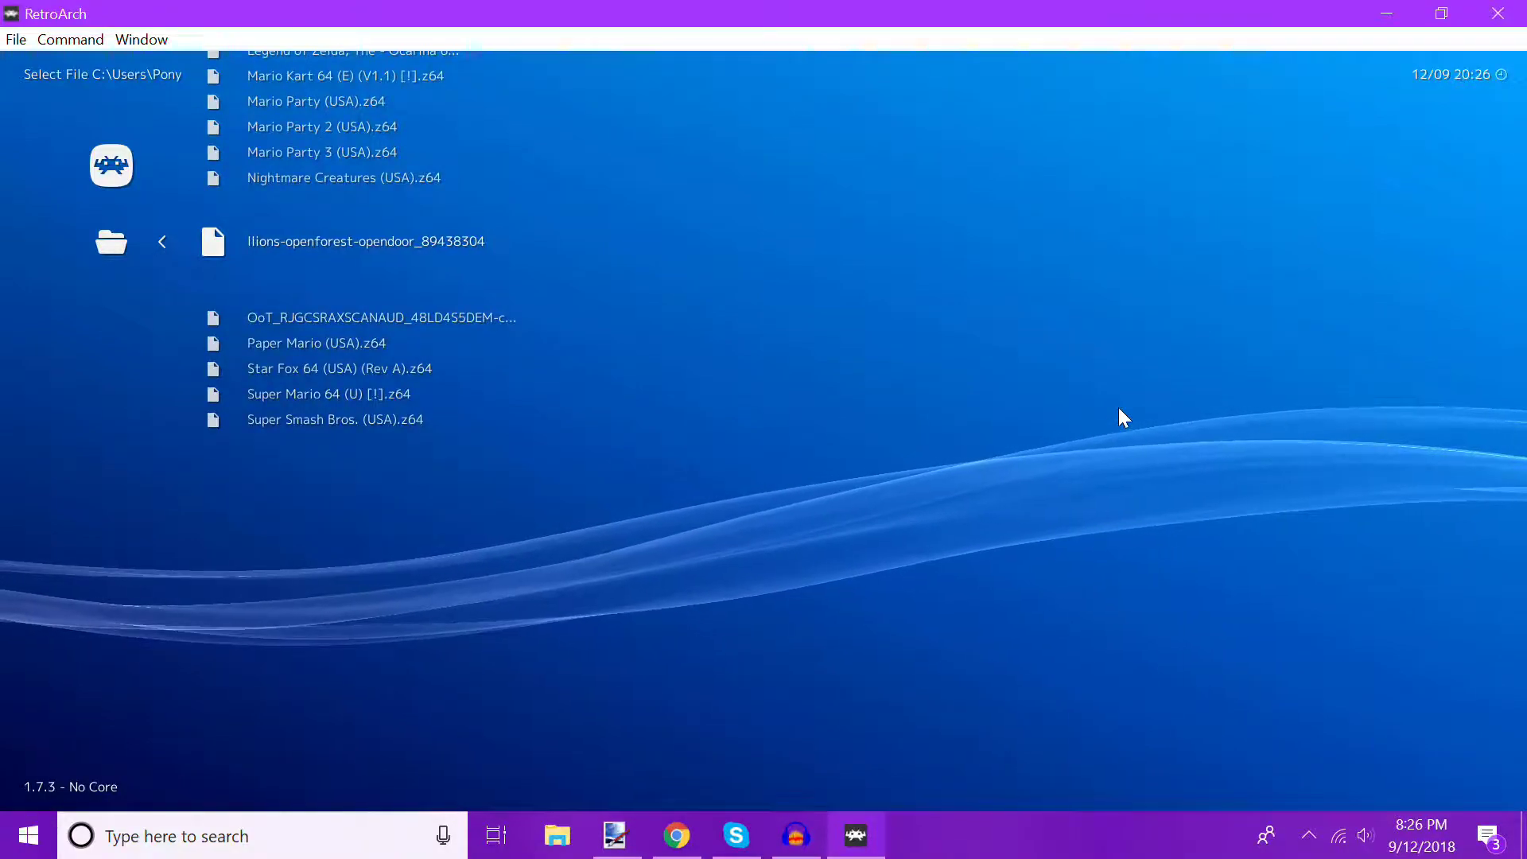
{"action": "key", "text": "Return"}
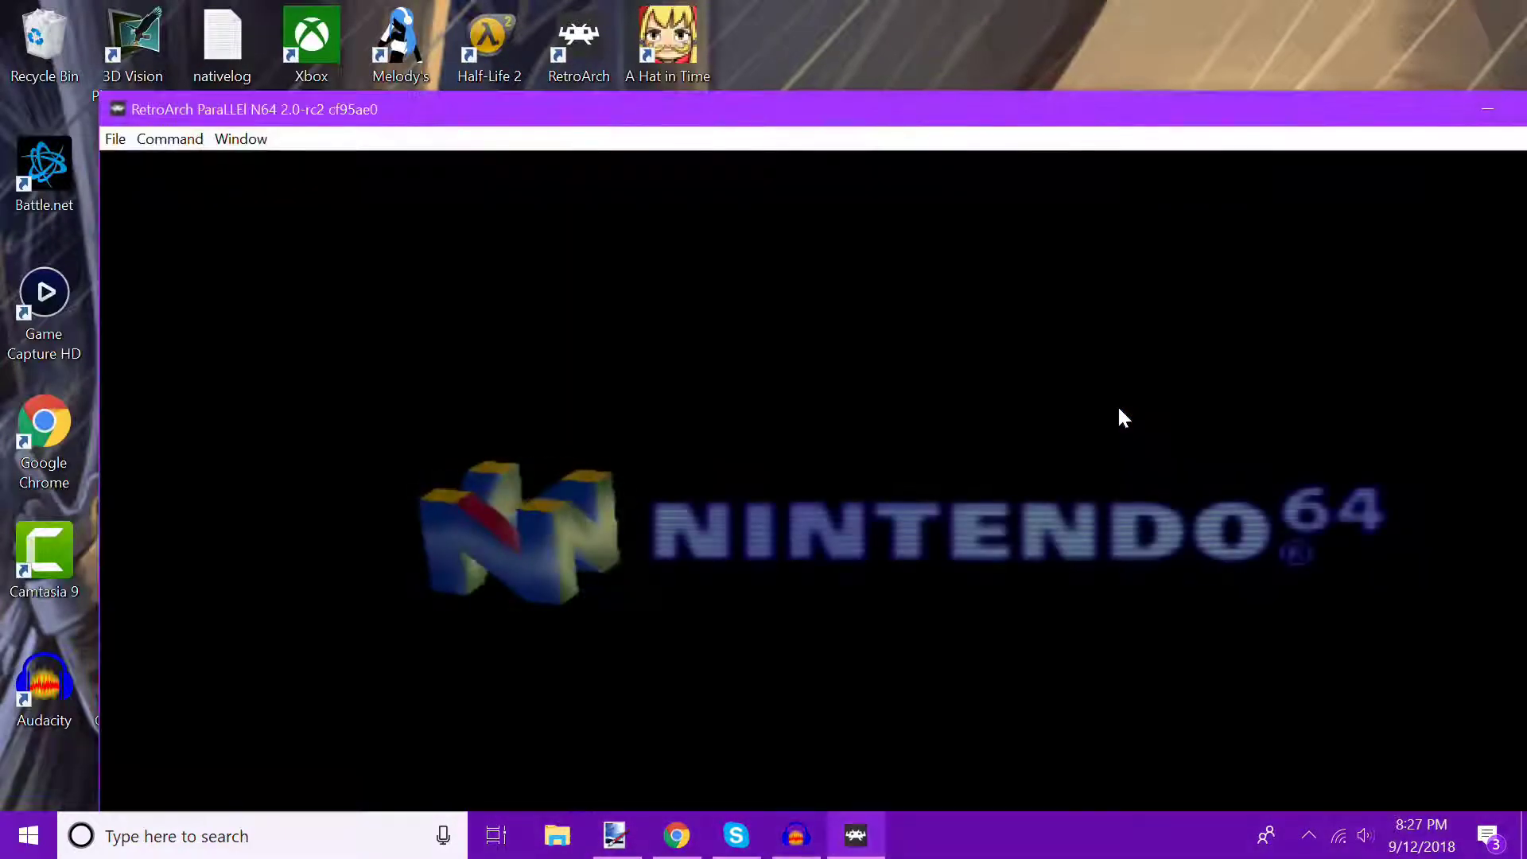
Maximize the game window and begin naming save File 1.
{"action": "left_click", "coordinate": [1418, 98]}
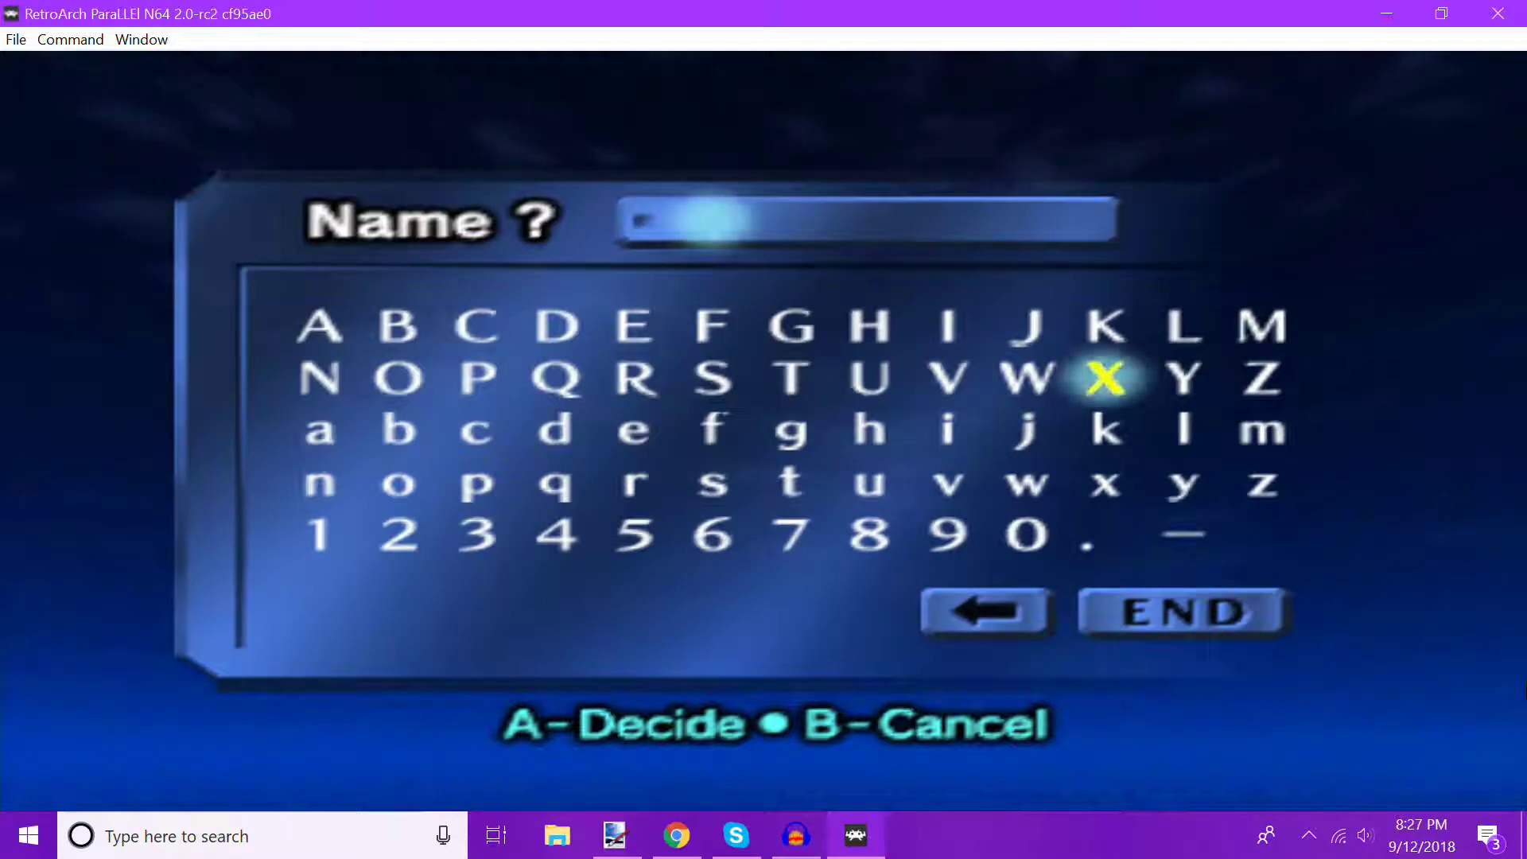
{"action": "key", "text": "Up"}
Enter the letters L, i and n of the name Link.
{"action": "key", "text": "Right"}
{"action": "key", "text": "x"}
{"action": "key", "text": "Down"}
{"action": "key", "text": "Down"}
{"action": "key", "text": "Left"}
{"action": "key", "text": "Left"}
{"action": "key", "text": "Left"}
{"action": "key", "text": "Left"}
{"action": "key", "text": "Left"}
{"action": "key", "text": "Right"}
{"action": "key", "text": "Right"}
{"action": "key", "text": "x"}
{"action": "key", "text": "Right"}
{"action": "key", "text": "Left"}
{"action": "key", "text": "Left"}
{"action": "key", "text": "Left"}
{"action": "key", "text": "Left"}
{"action": "key", "text": "Left"}
{"action": "key", "text": "Left"}
{"action": "key", "text": "Left"}
{"action": "key", "text": "Left"}
{"action": "key", "text": "Left"}
{"action": "key", "text": "Down"}
{"action": "key", "text": "x"}
{"action": "key", "text": "Right"}
{"action": "key", "text": "Right"}
{"action": "key", "text": "Right"}
{"action": "key", "text": "Right"}
{"action": "key", "text": "Right"}
{"action": "key", "text": "Right"}
{"action": "key", "text": "Right"}
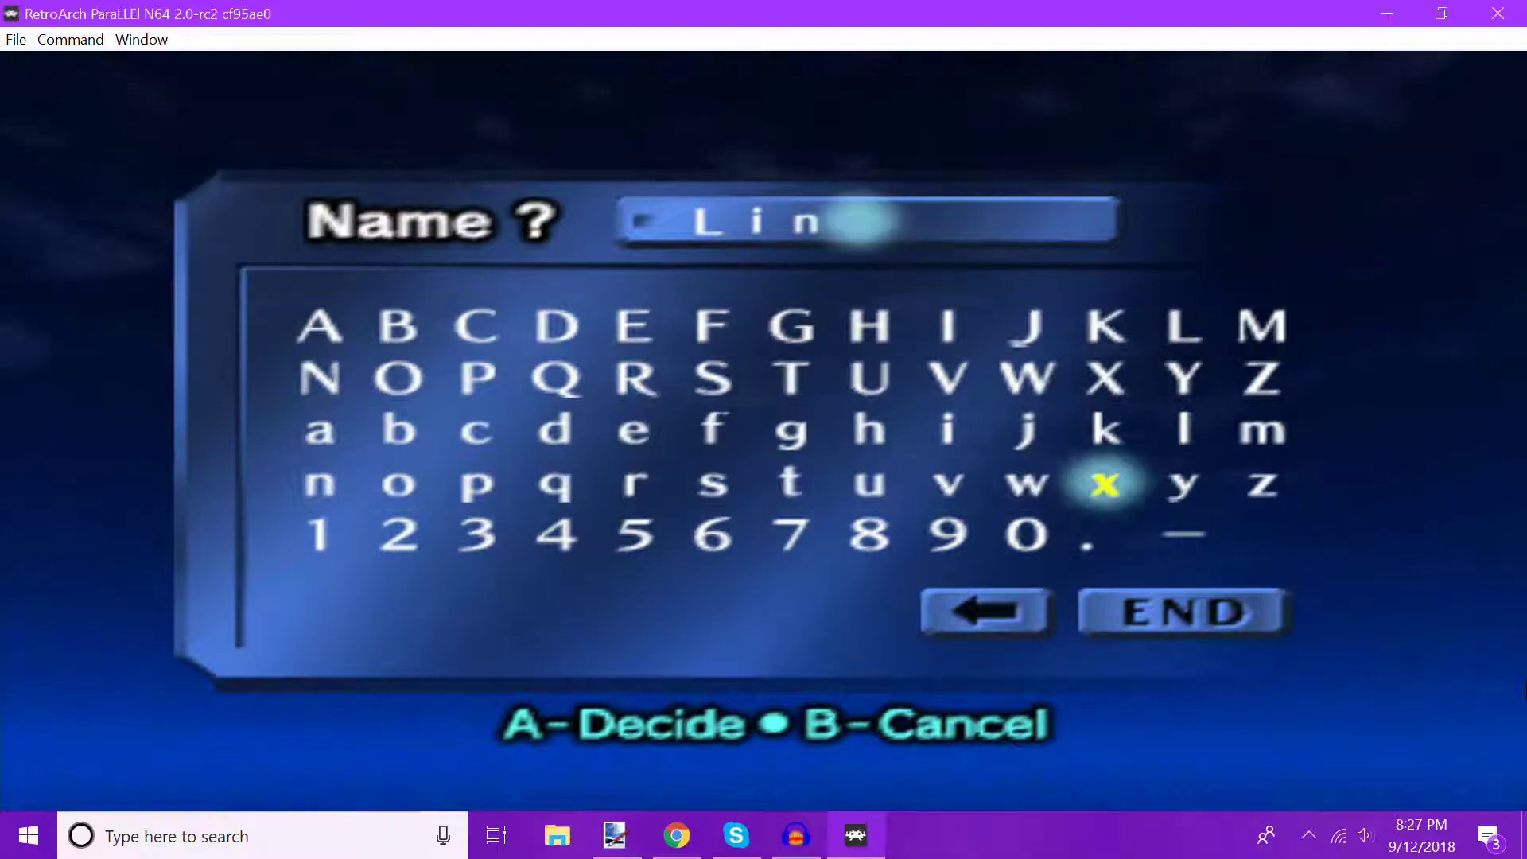
{"action": "key", "text": "Down"}
{"action": "key", "text": "x"}
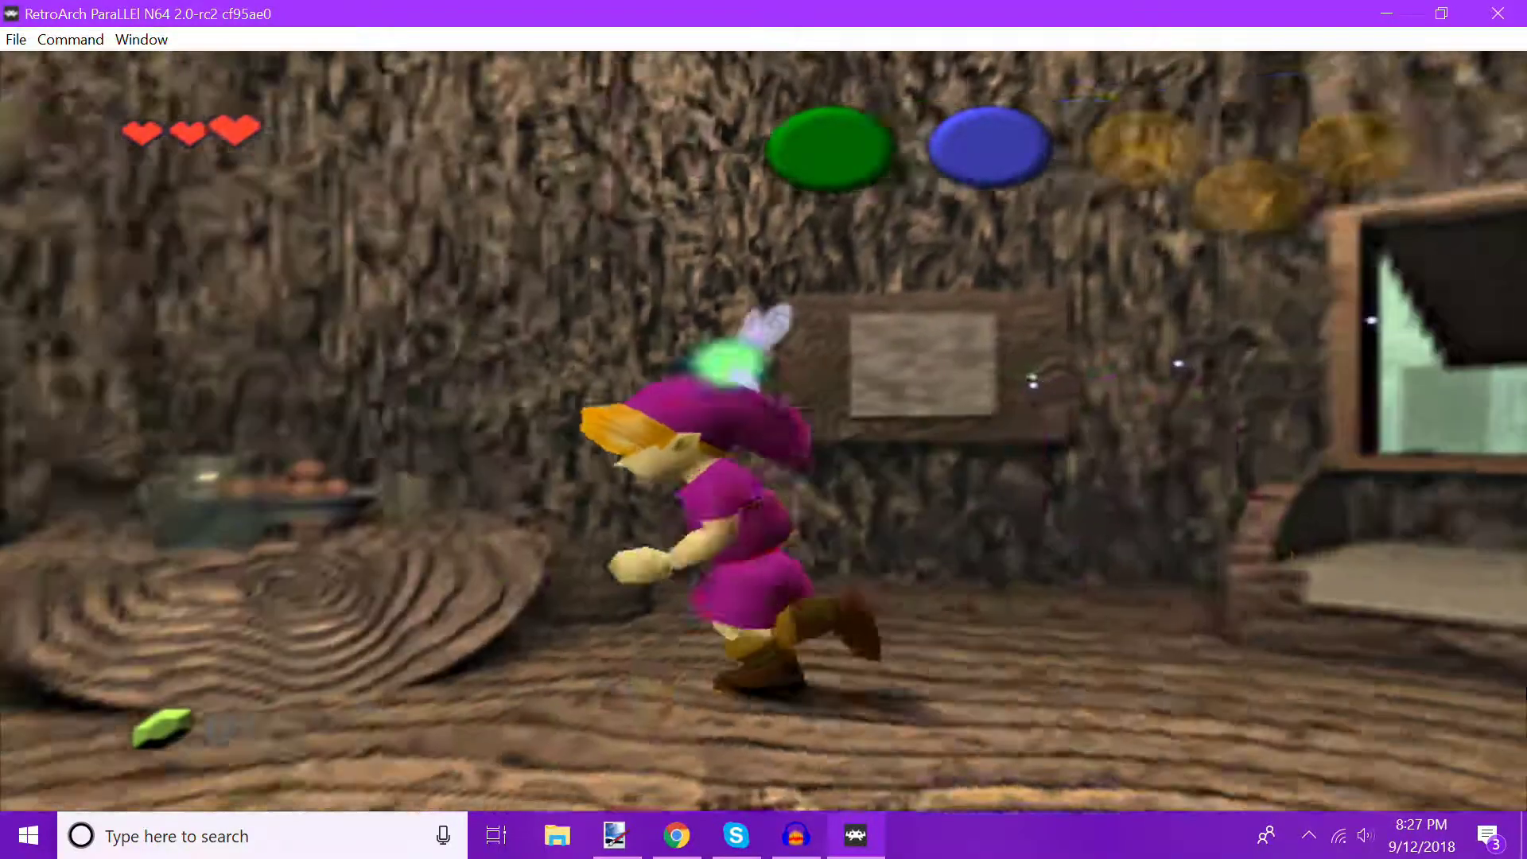
Run Link out of his house through Kokiri Forest to the house ahead.
{"action": "key", "text": "Up"}
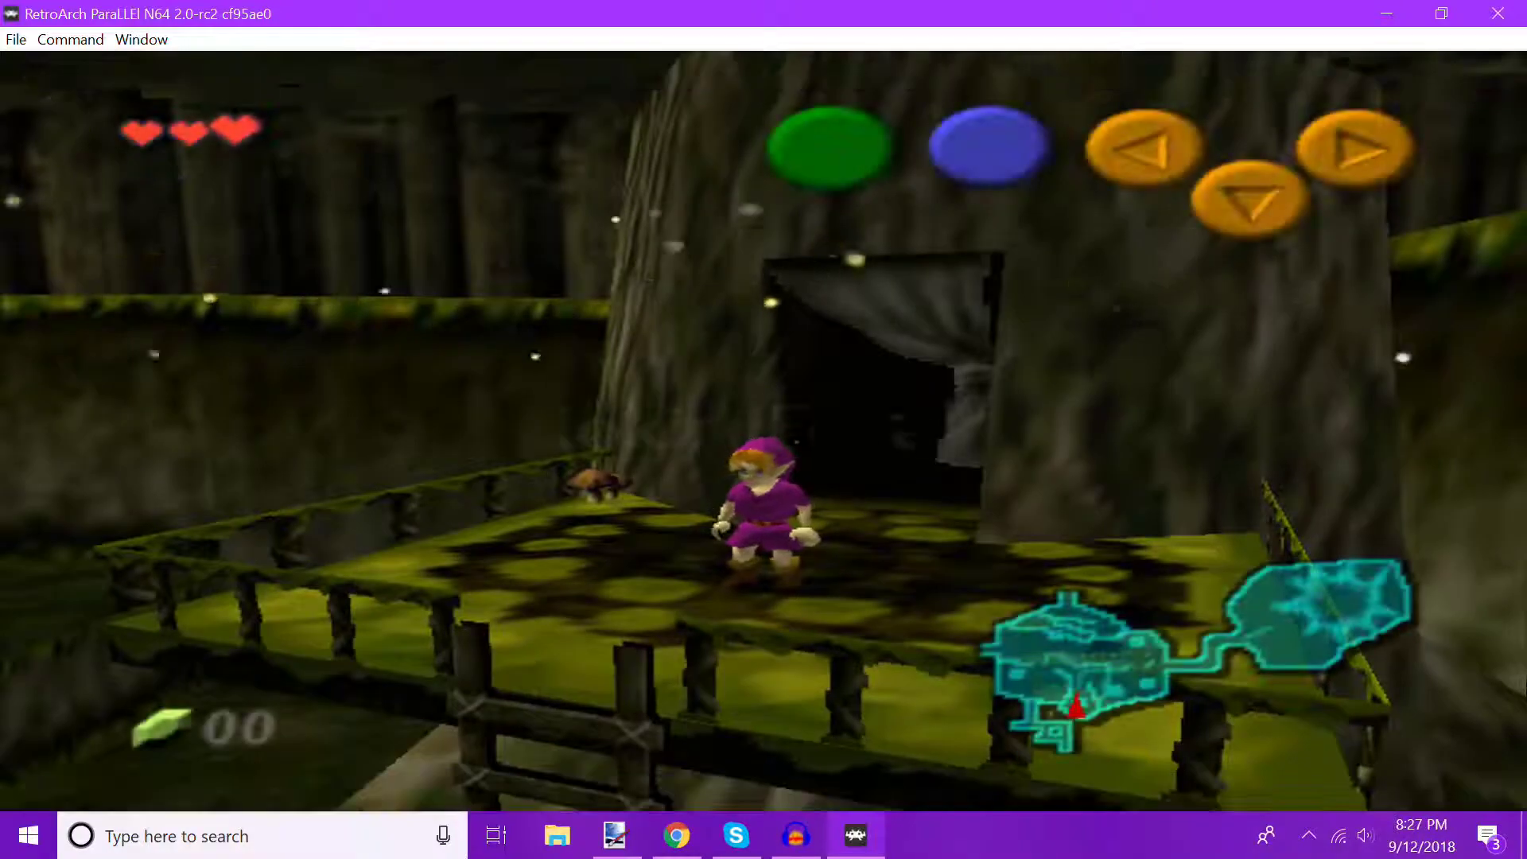
{"action": "key", "text": "Down"}
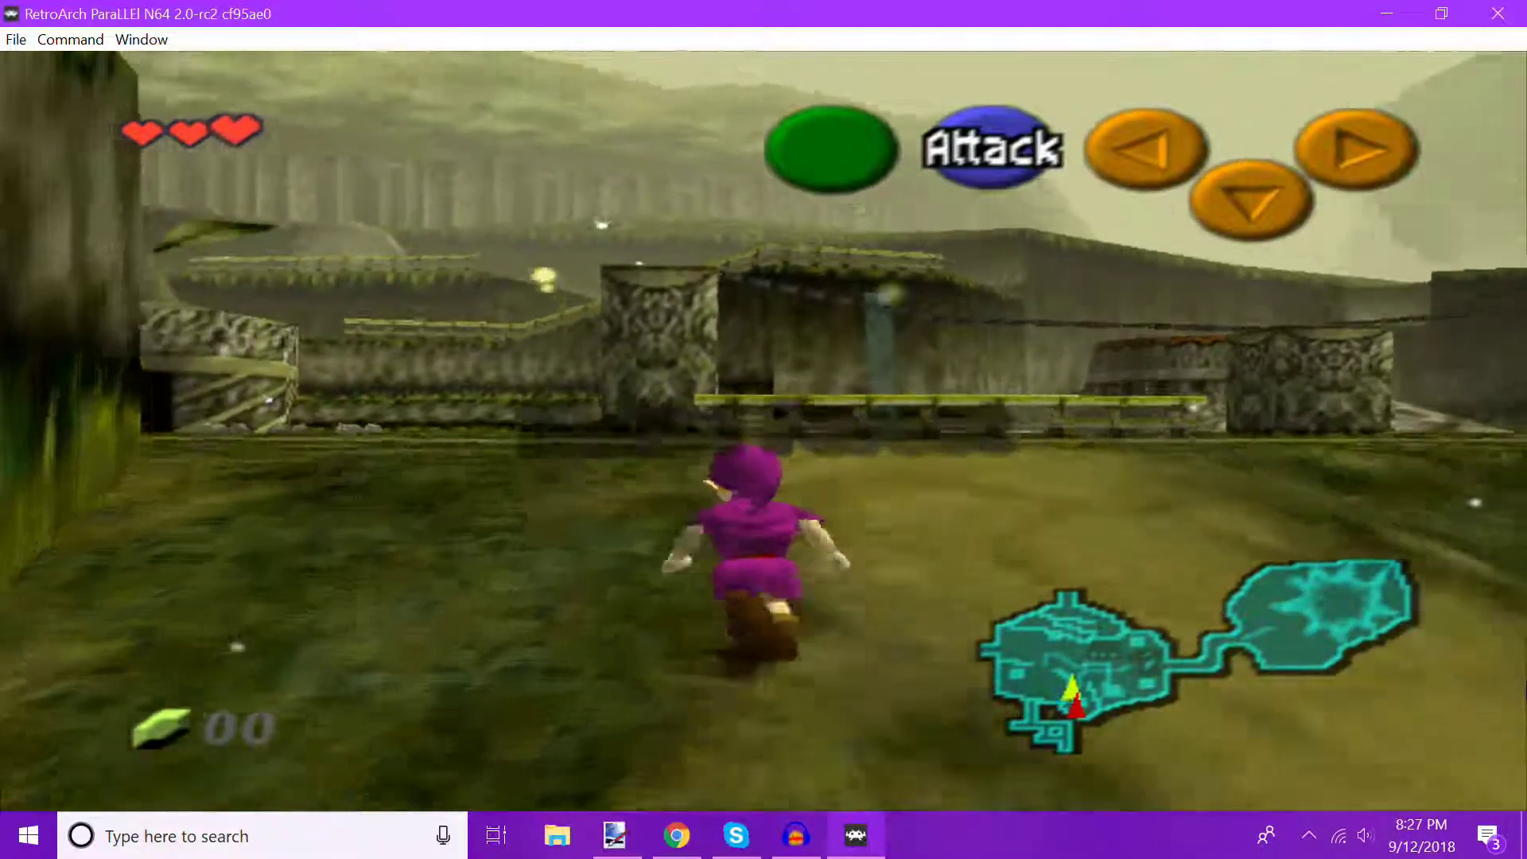
{"action": "key", "text": "Up"}
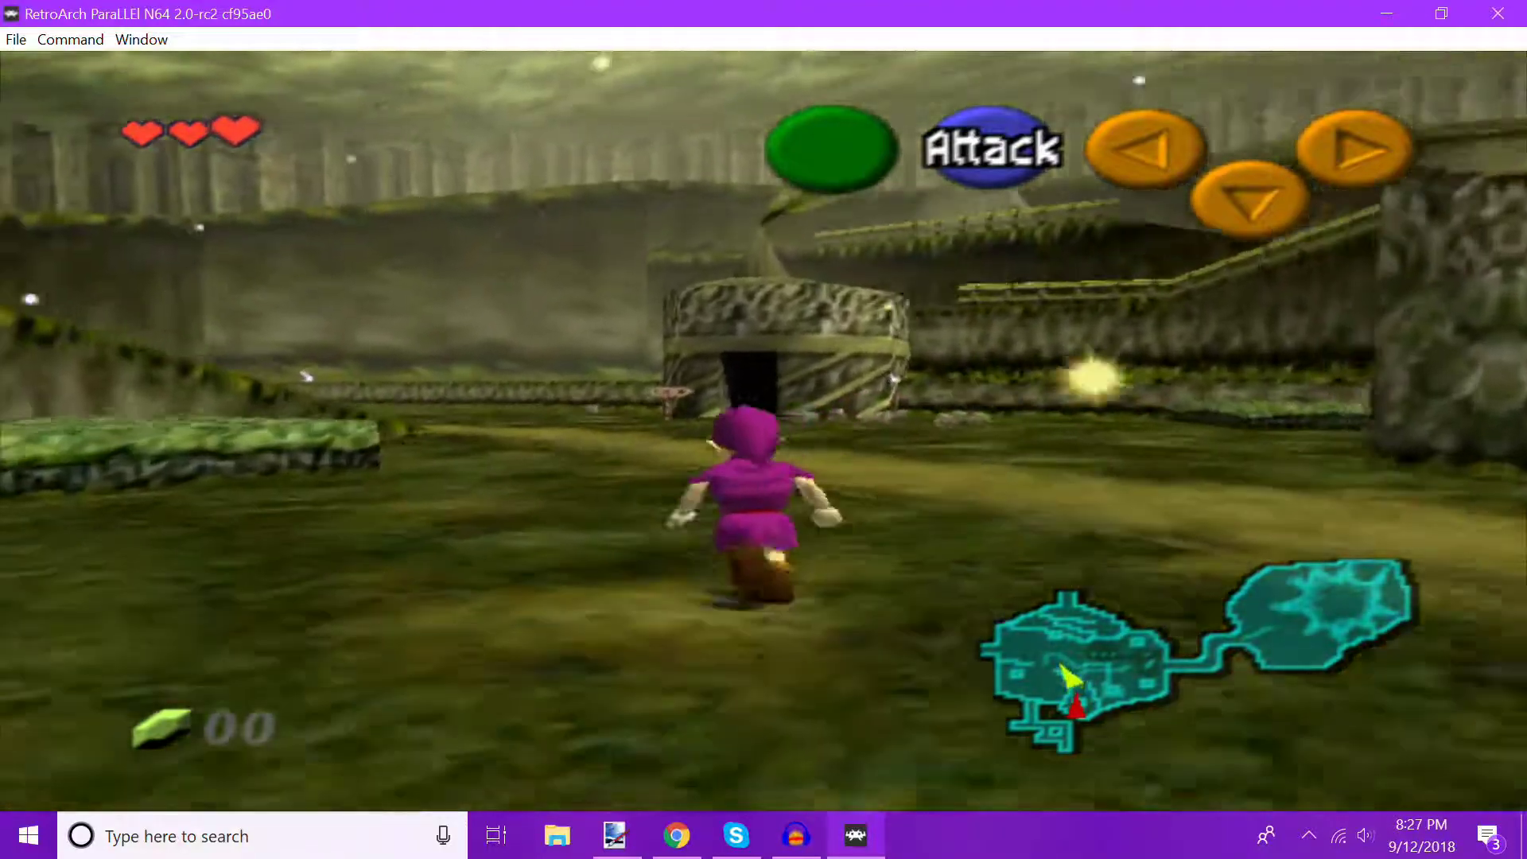
{"action": "key", "text": "Up"}
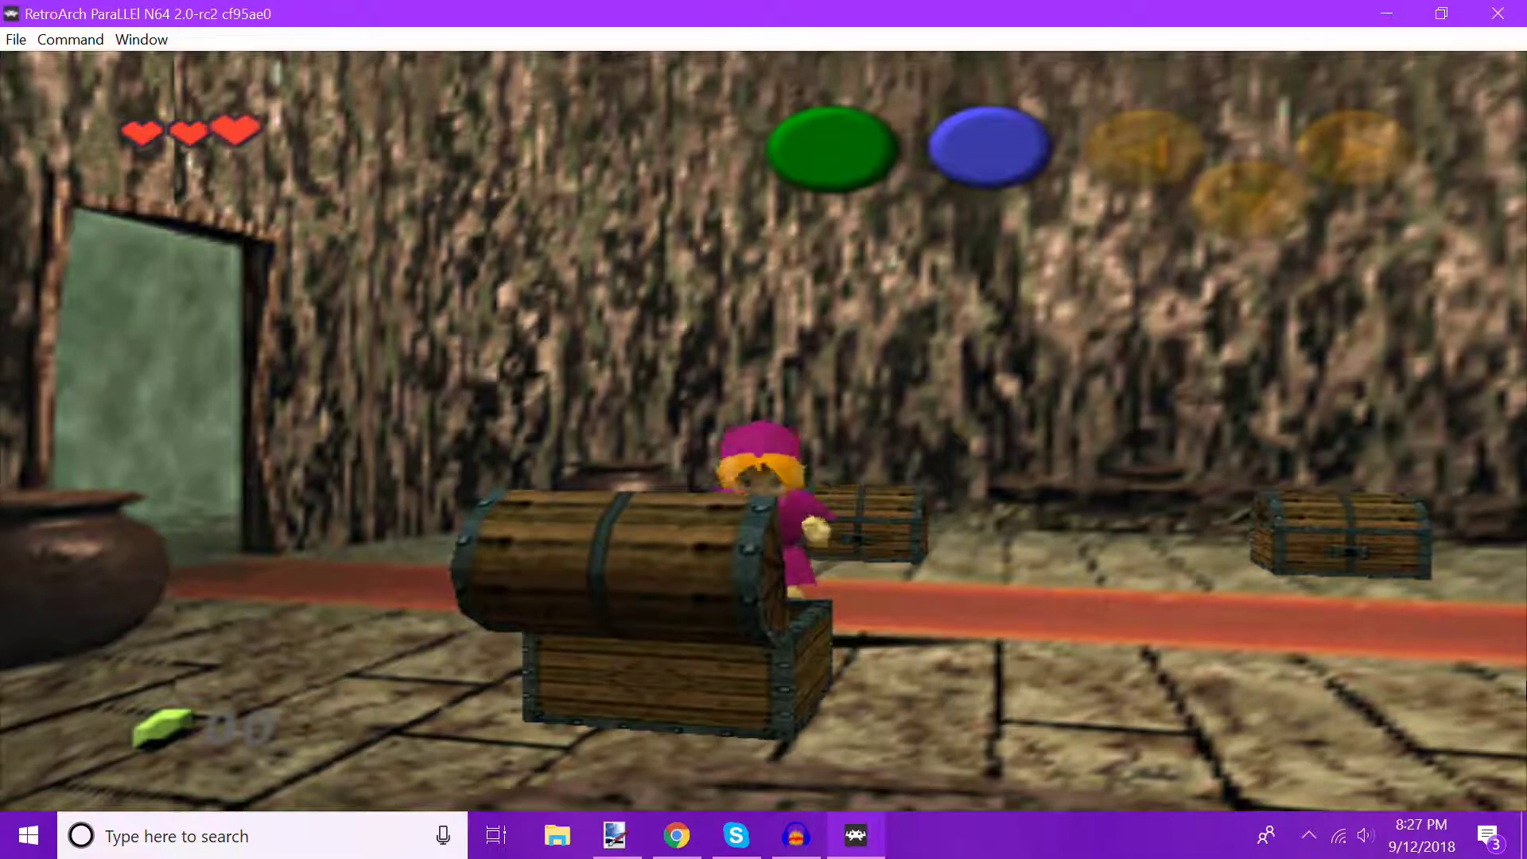
Open the chests for a Red Rupee and Piece of Heart, then close RetroArch.
{"action": "key", "text": "x"}
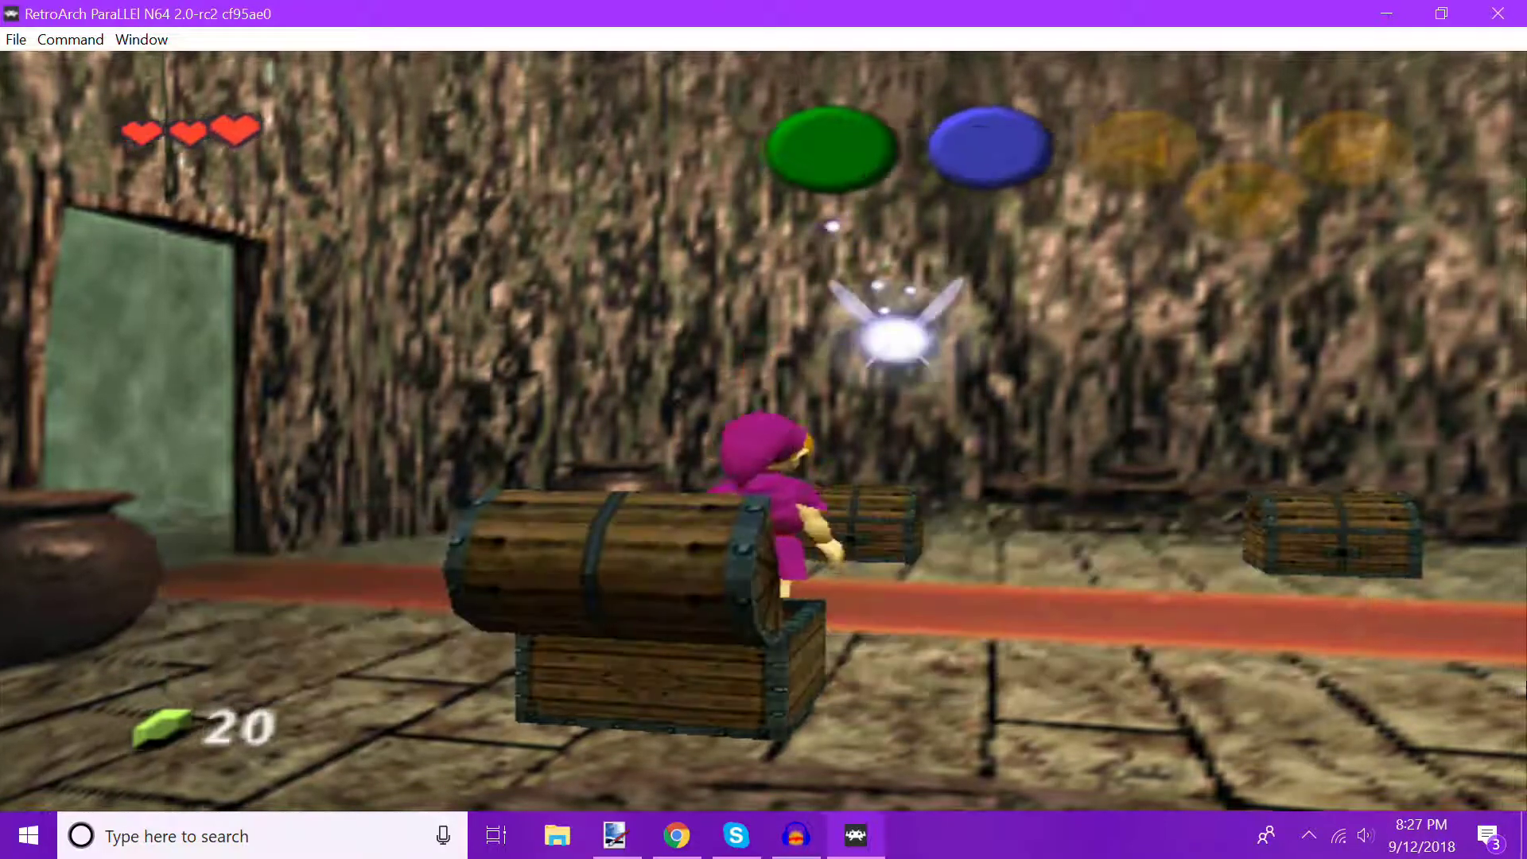
{"action": "key", "text": "Up"}
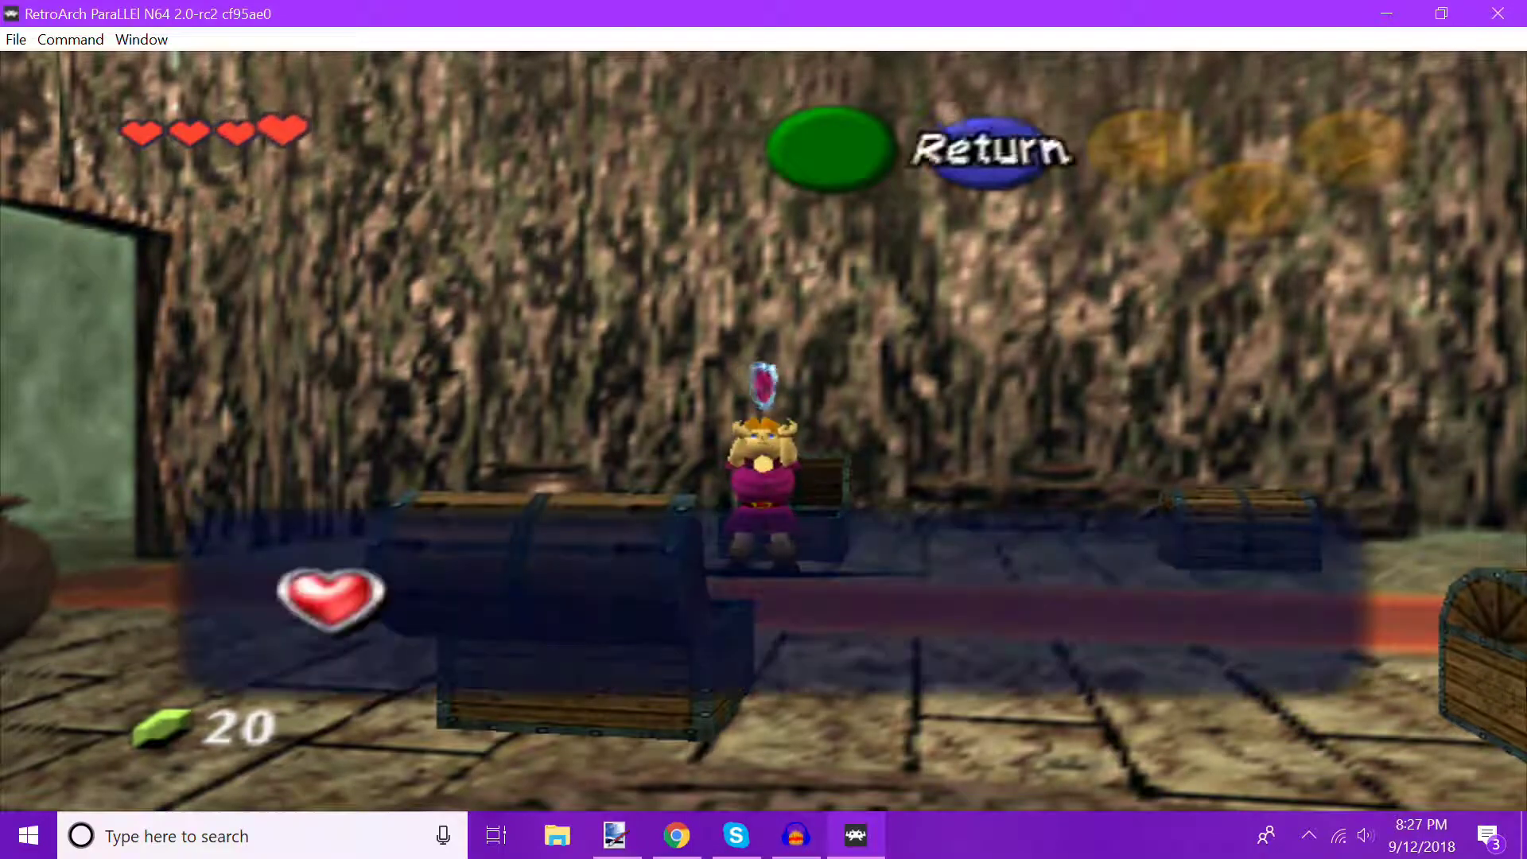
{"action": "key", "text": "x"}
{"action": "key", "text": "Up"}
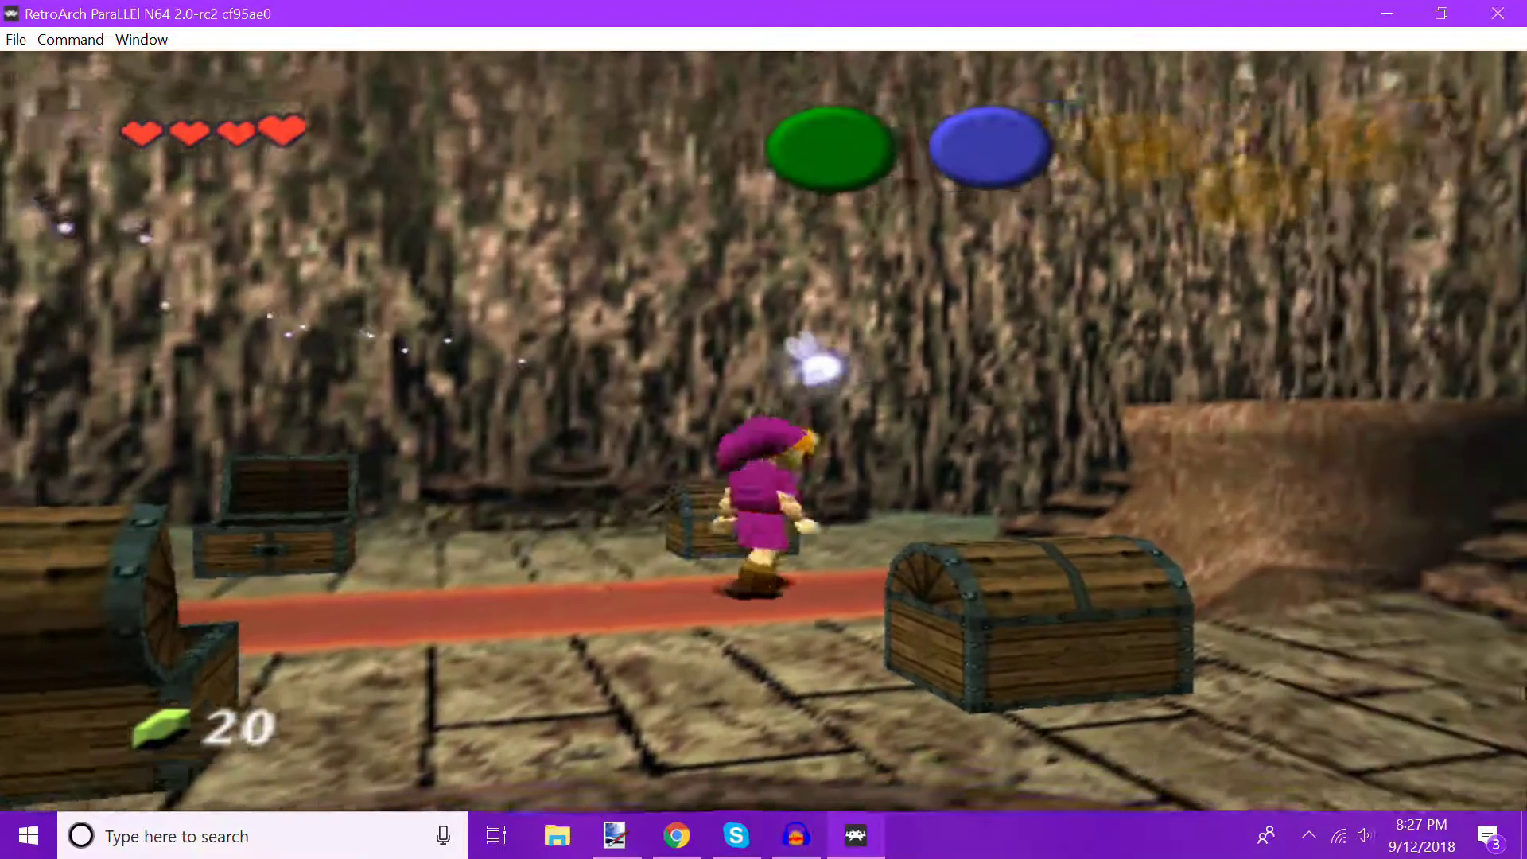
{"action": "key", "text": "Right"}
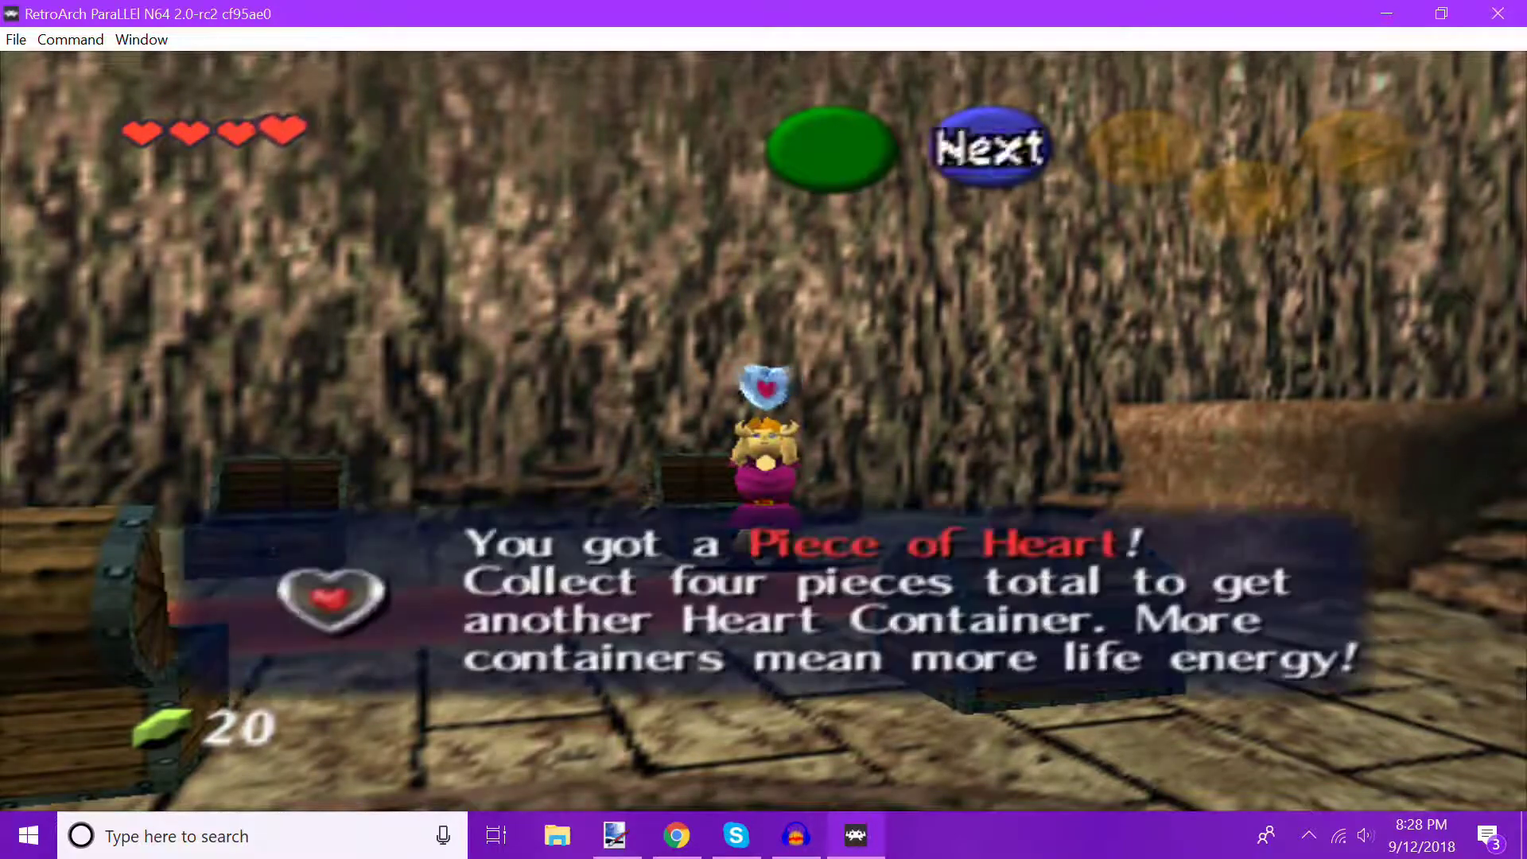
{"action": "key", "text": "x"}
{"action": "key", "text": "Right"}
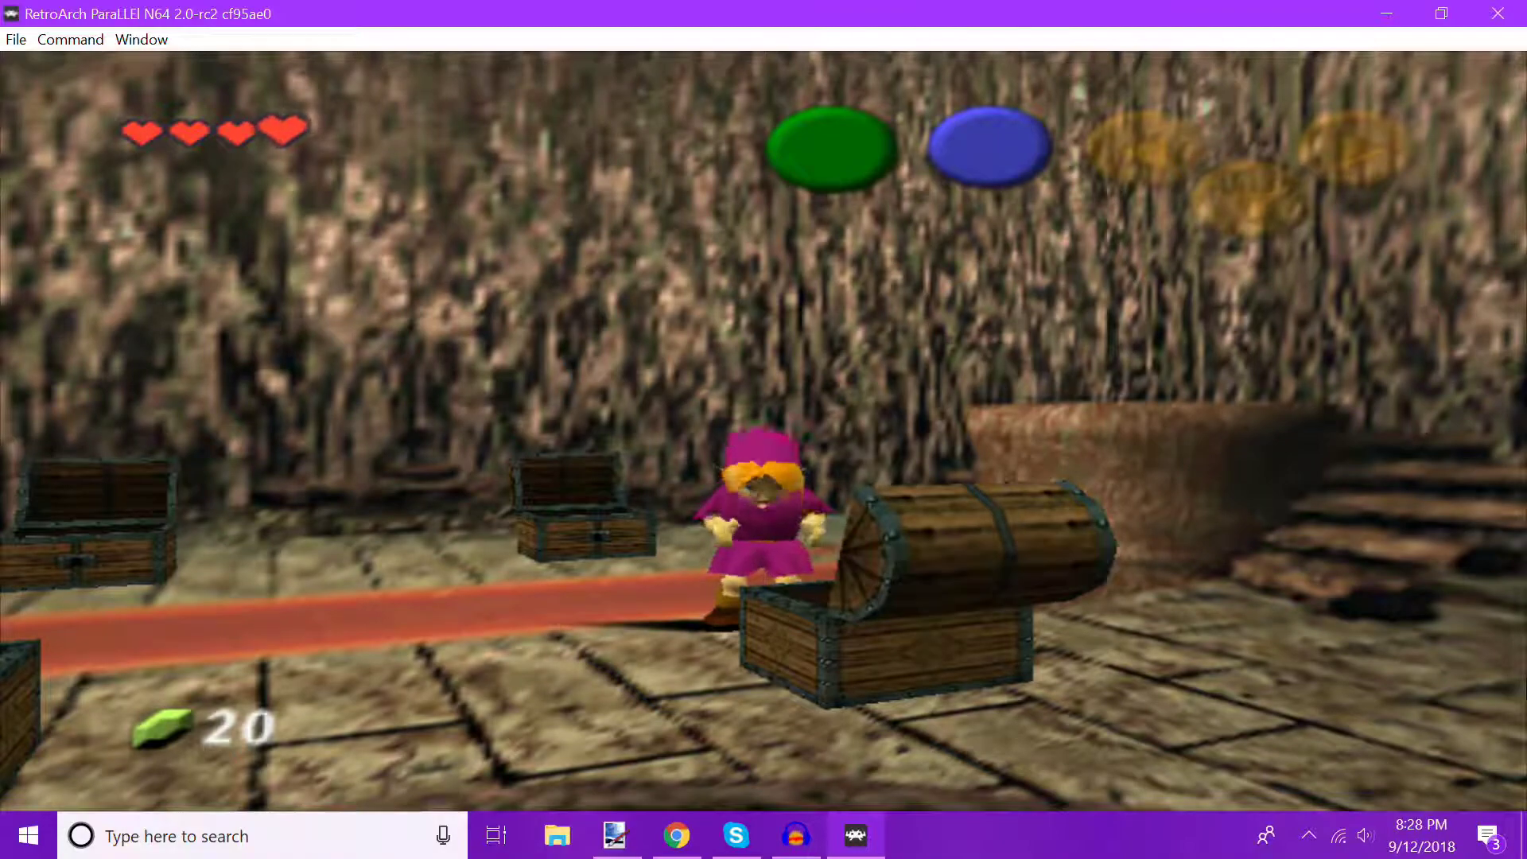
{"action": "key", "text": "x"}
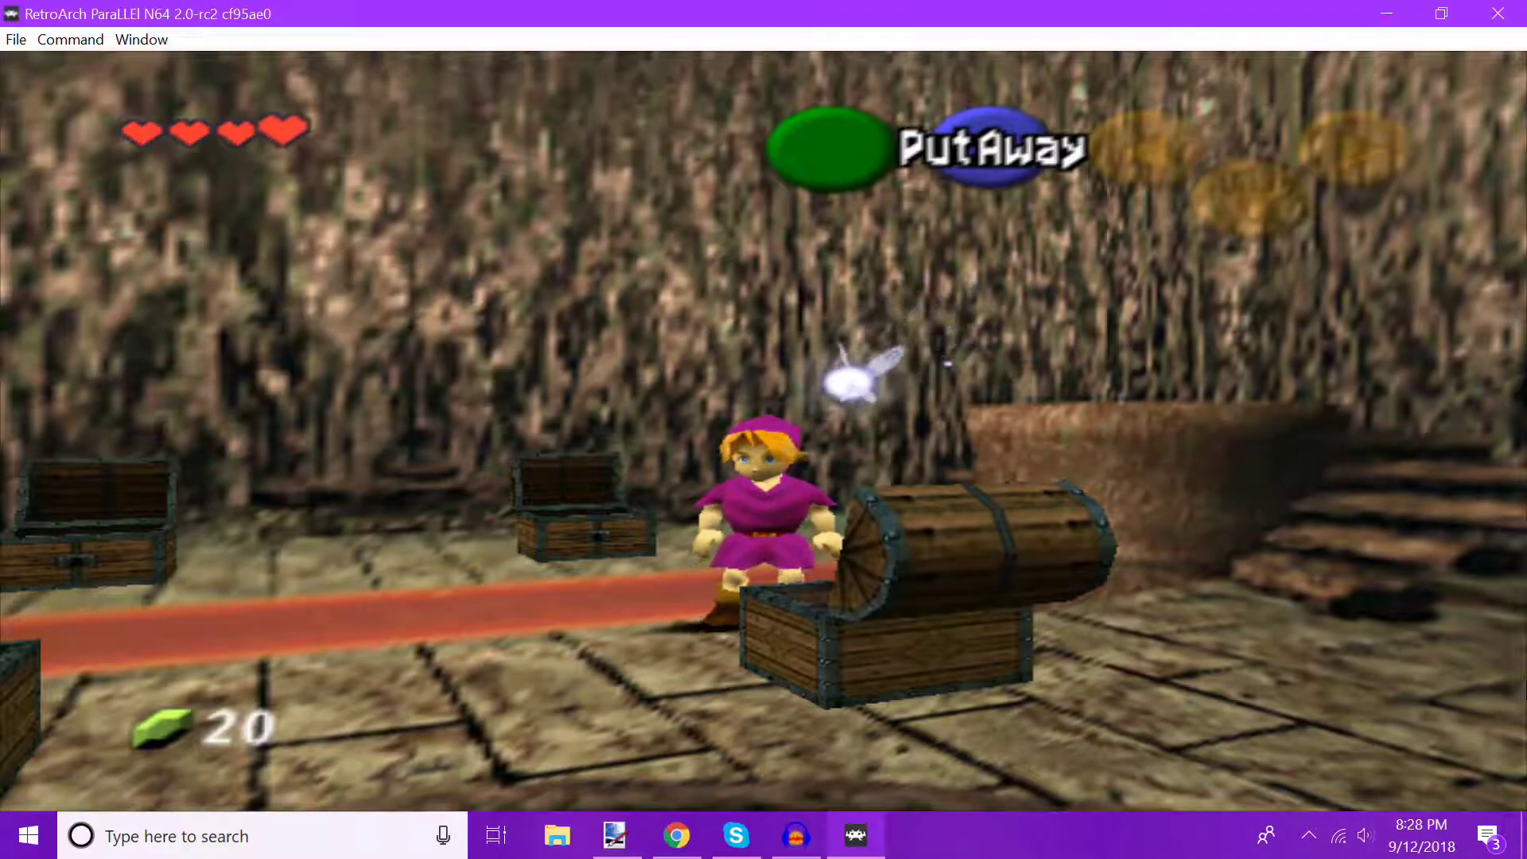
{"action": "key", "text": "Escape"}
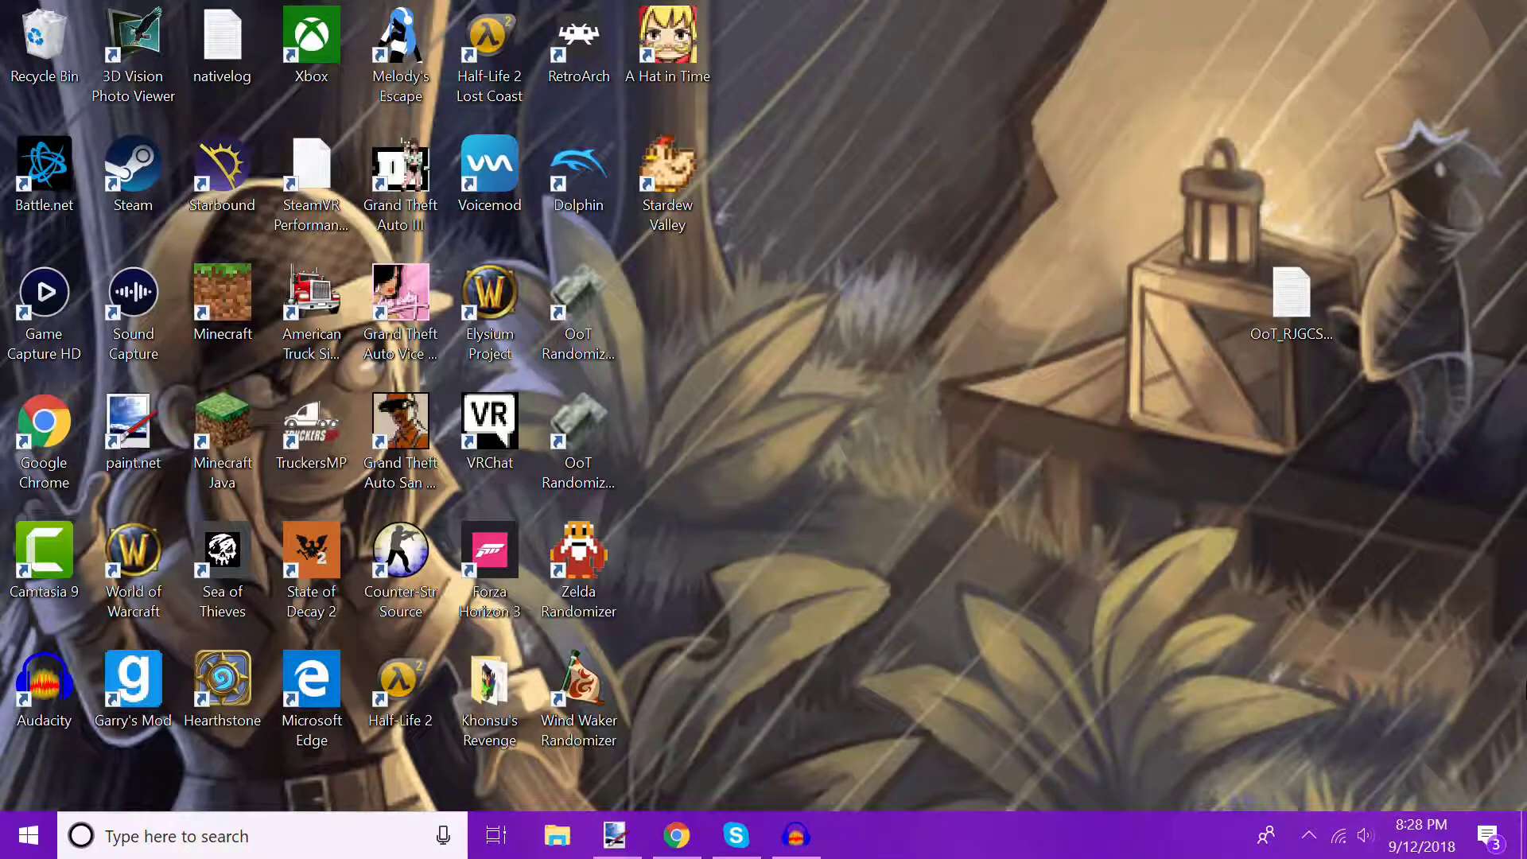